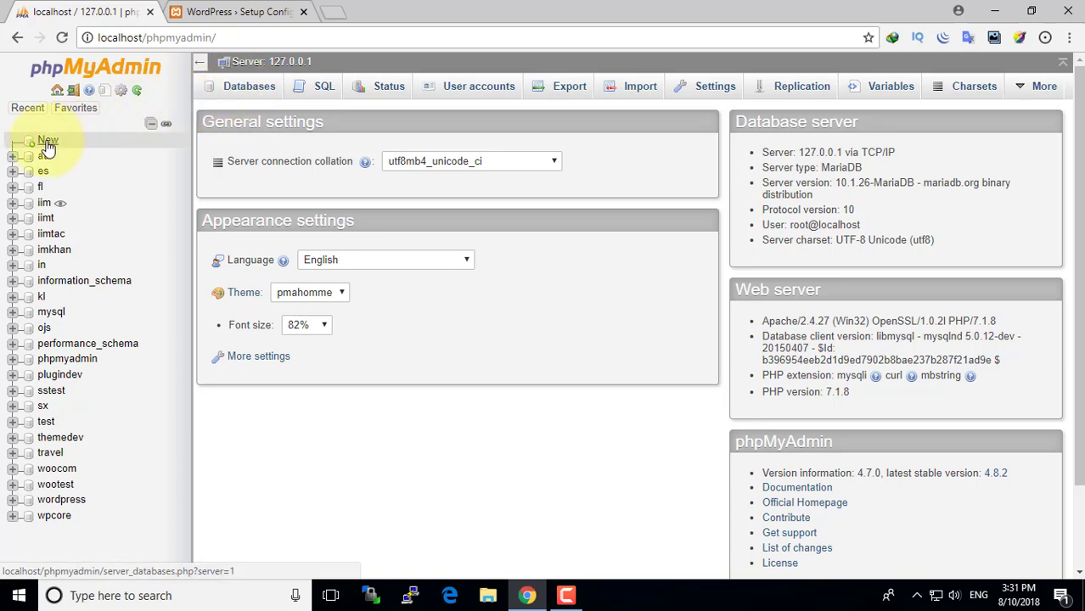
# - Create a new database named 'hdt' from phpMyAdmin's Databases tab
pyautogui.click(223, 88)
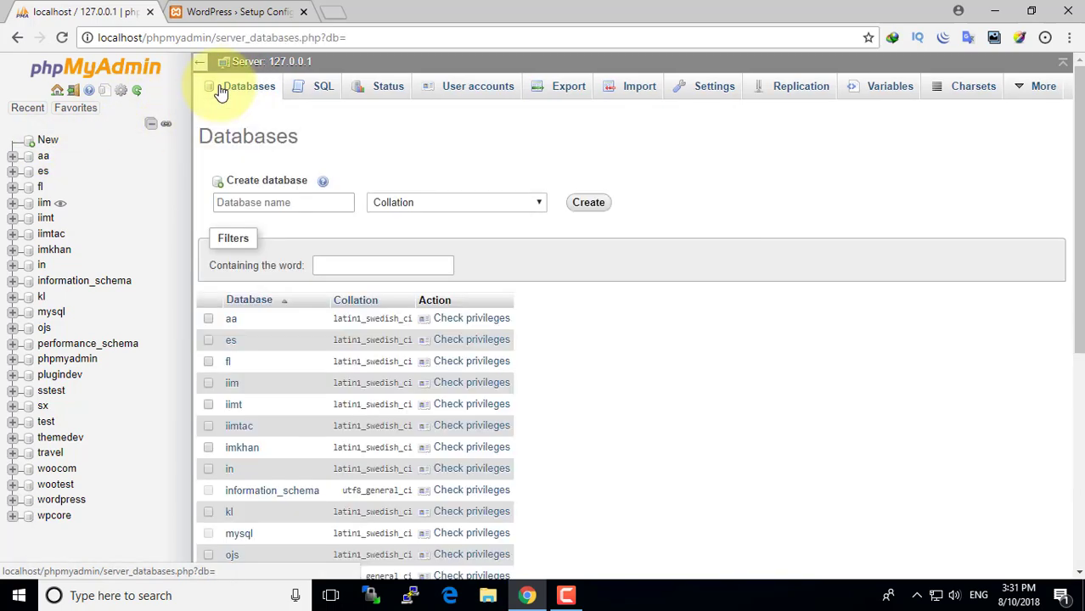
pyautogui.click(247, 200)
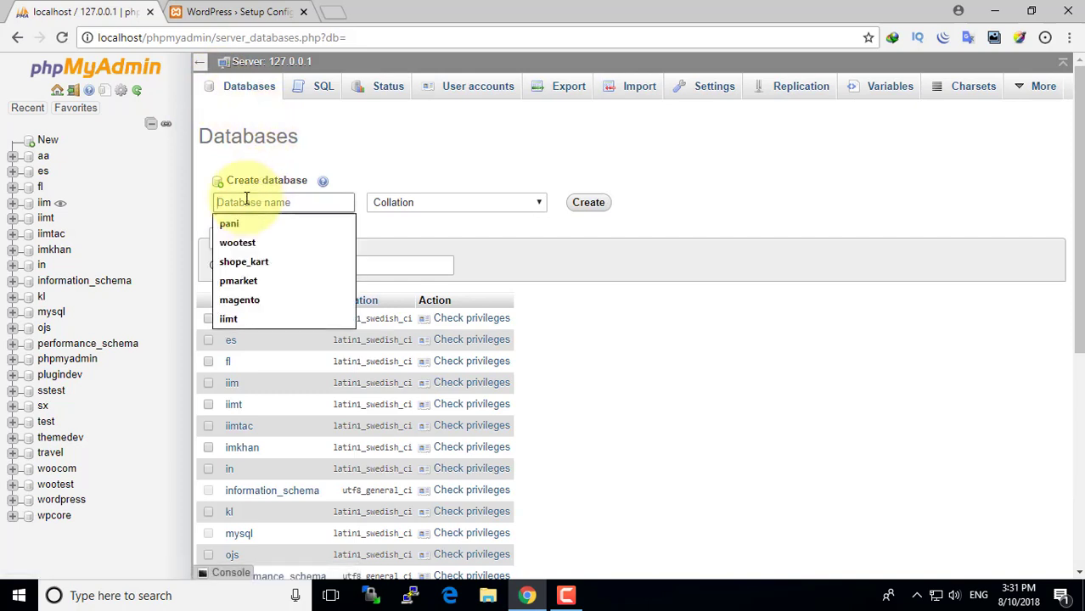
pyautogui.write('hdt')
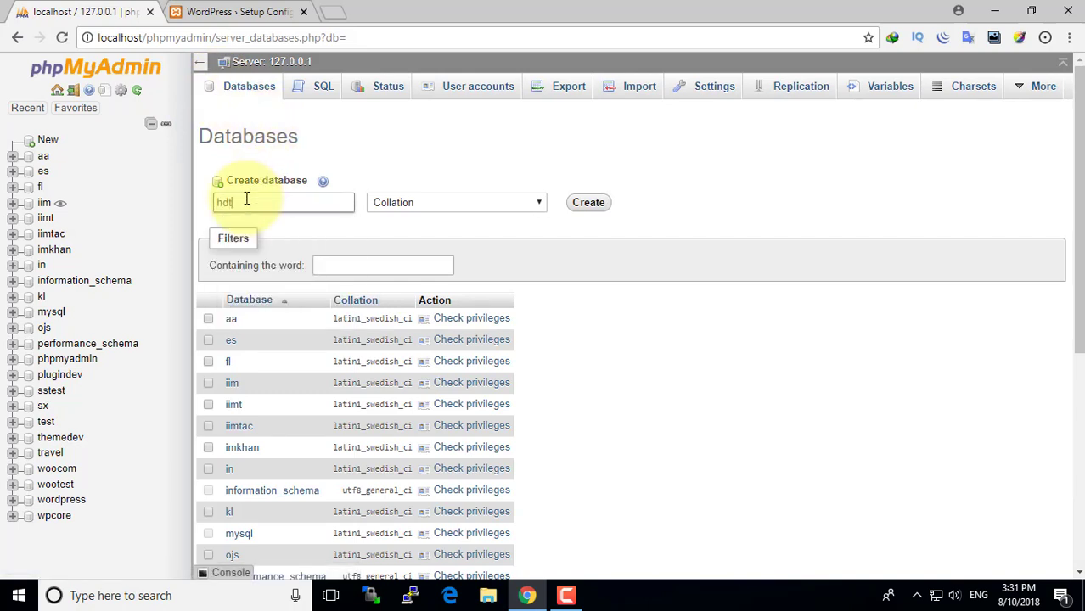
pyautogui.click(586, 204)
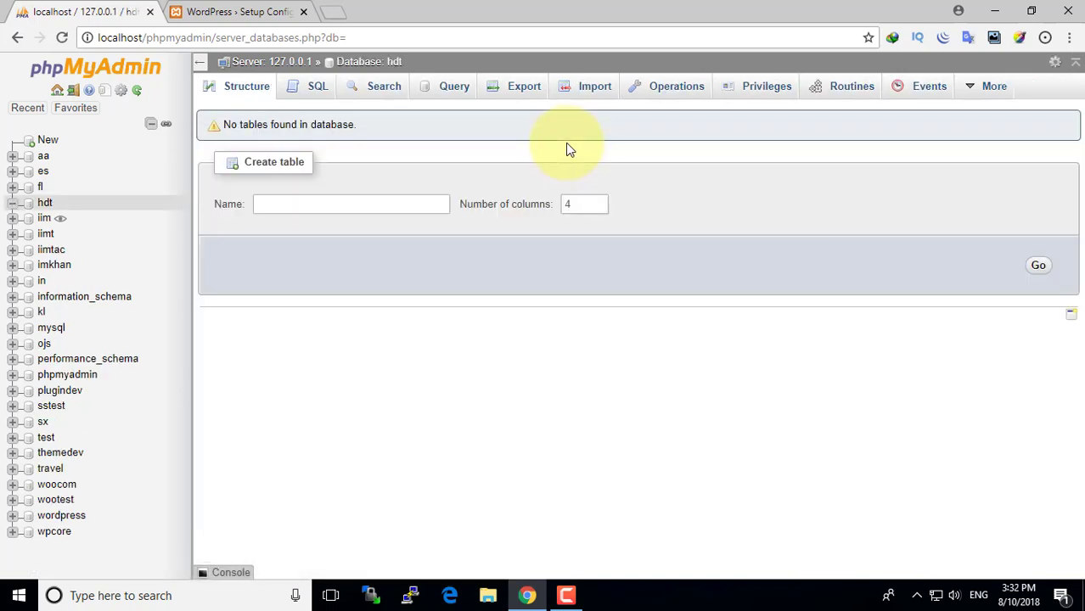
# - Load localhost/hdt/ and continue the setup in English to the database details form
pyautogui.click(238, 9)
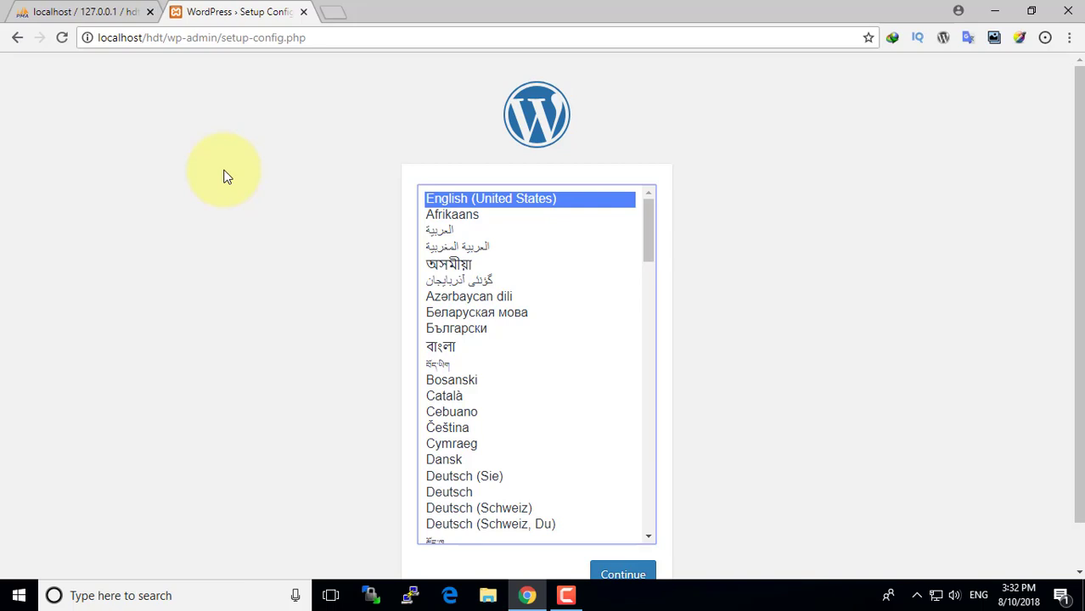
pyautogui.moveTo(346, 38); pyautogui.dragTo(169, 38)
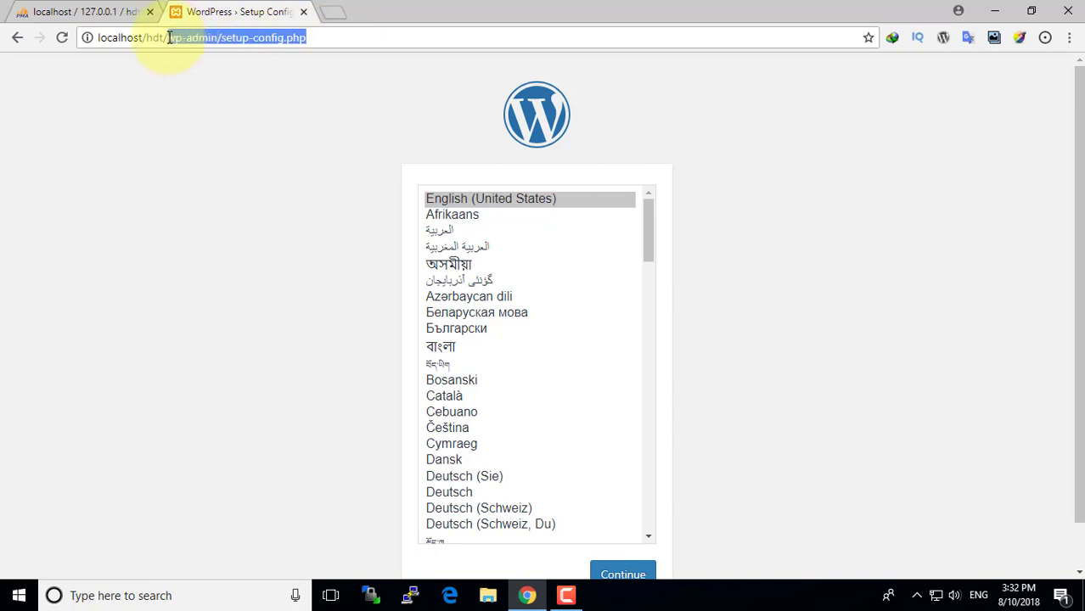
pyautogui.press('BackSpace')
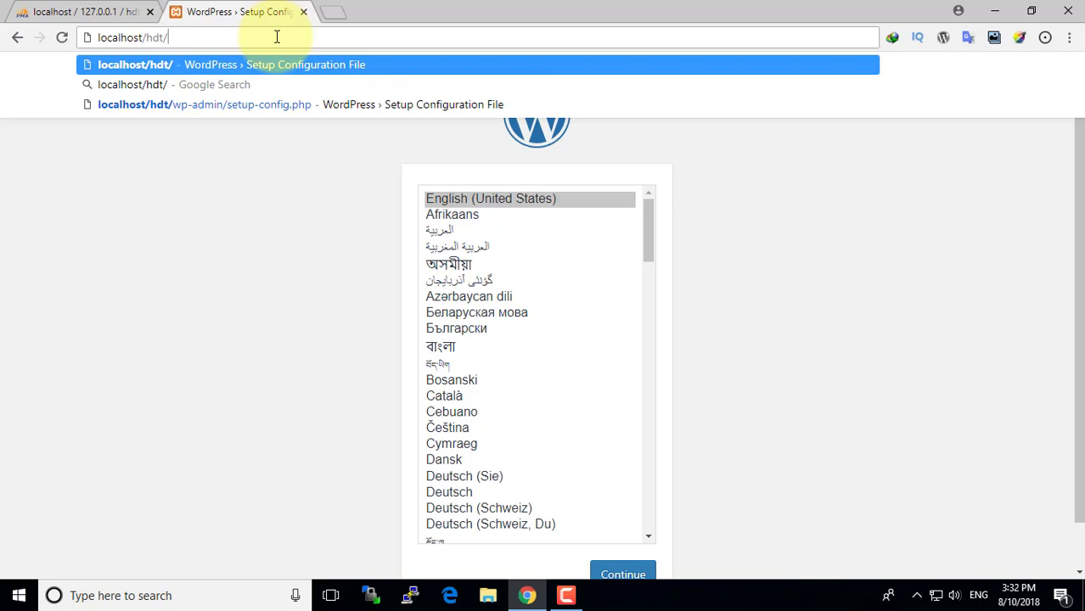
pyautogui.press('Return')
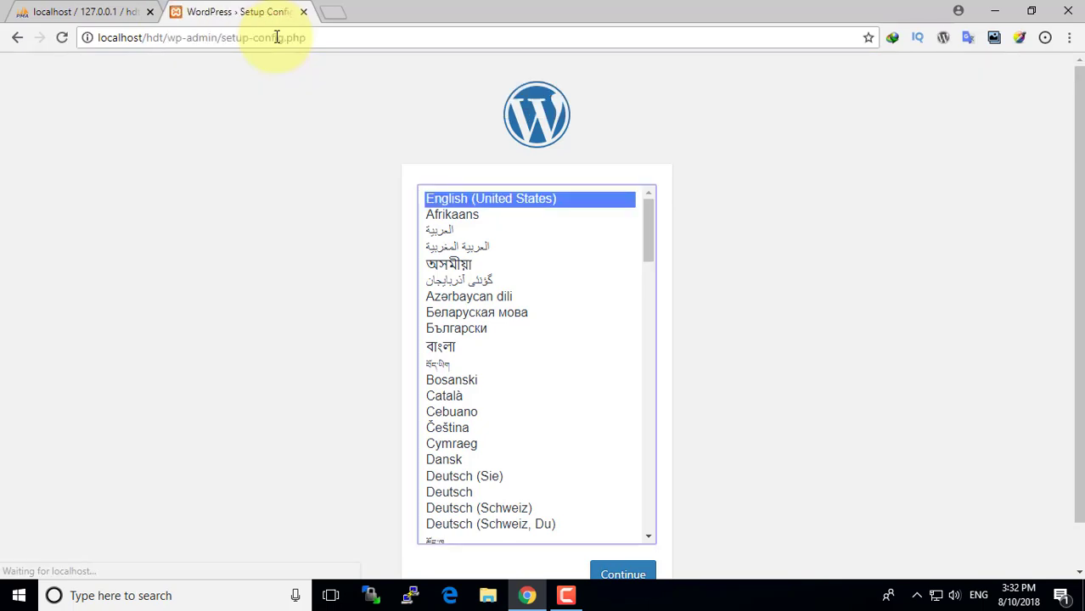
pyautogui.scroll(-1, 744, 393)
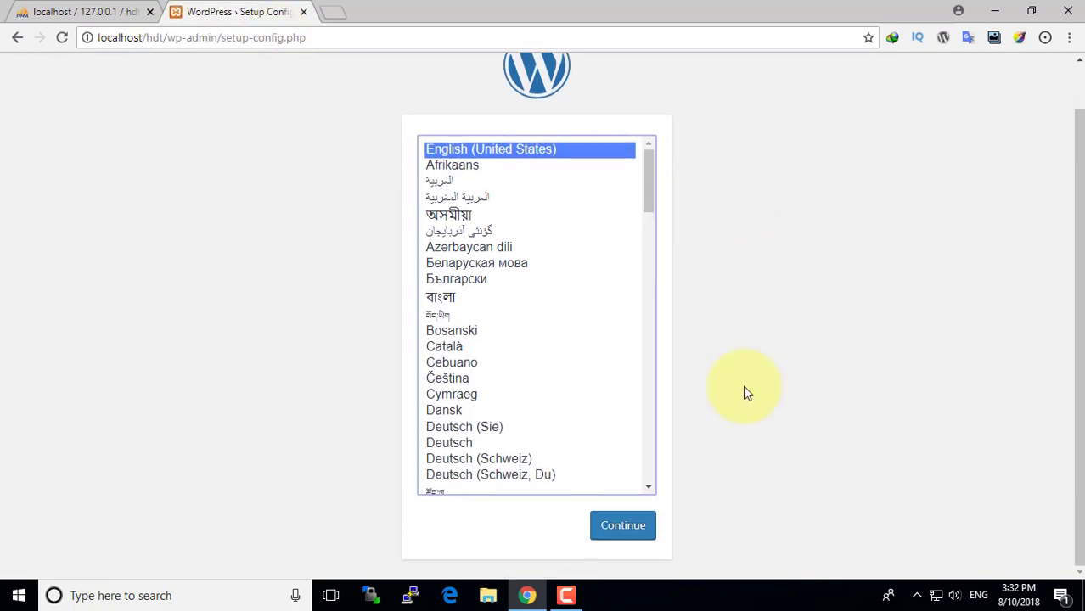
pyautogui.click(638, 528)
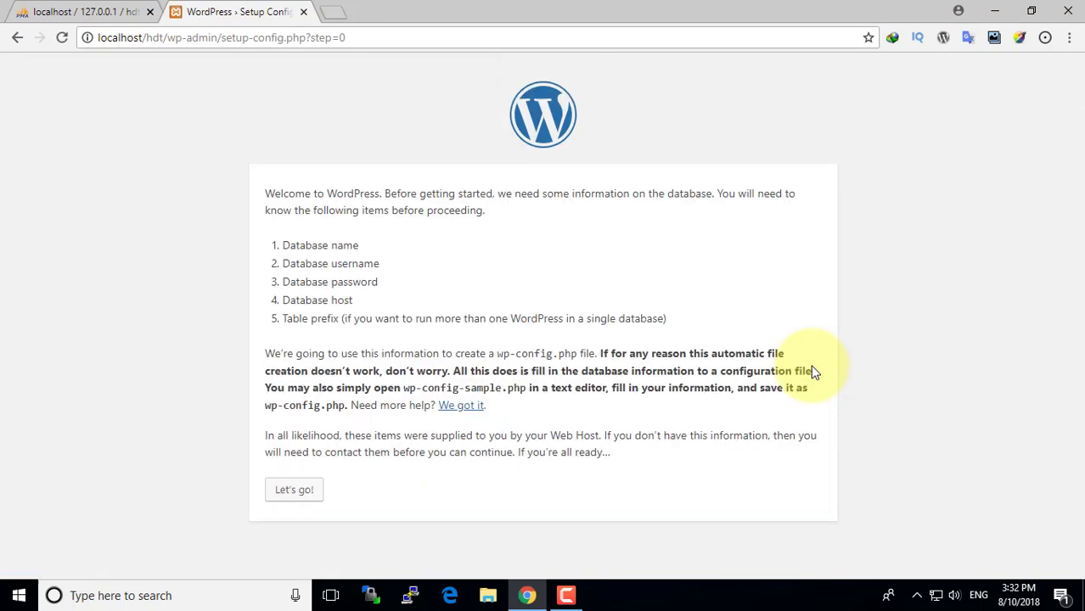
pyautogui.click(285, 491)
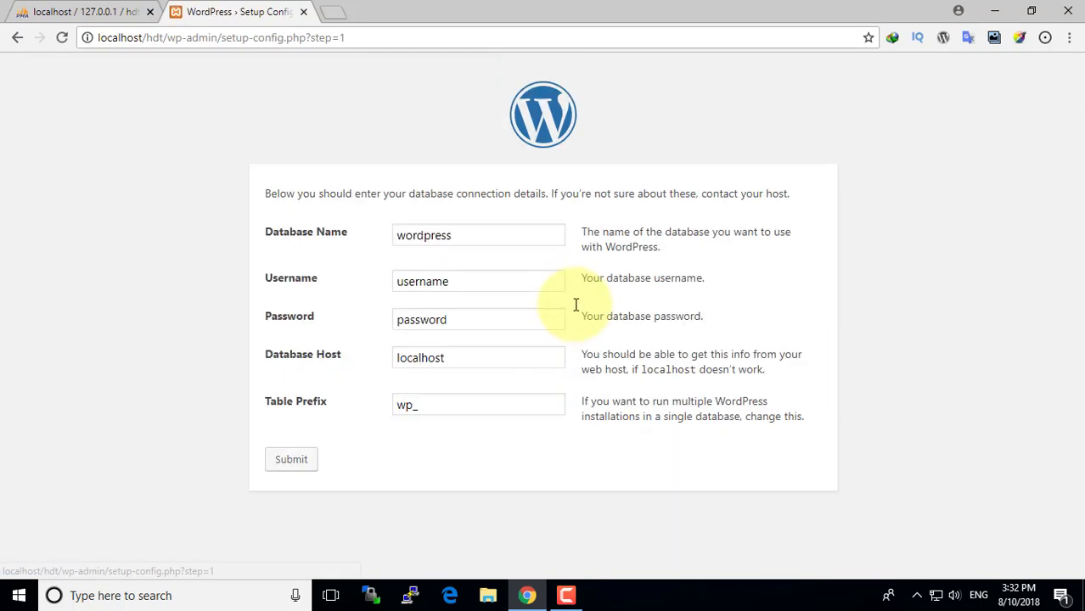
# - Enter database name hdt, username root and a blank password, then submit
pyautogui.moveTo(480, 235); pyautogui.dragTo(354, 244)
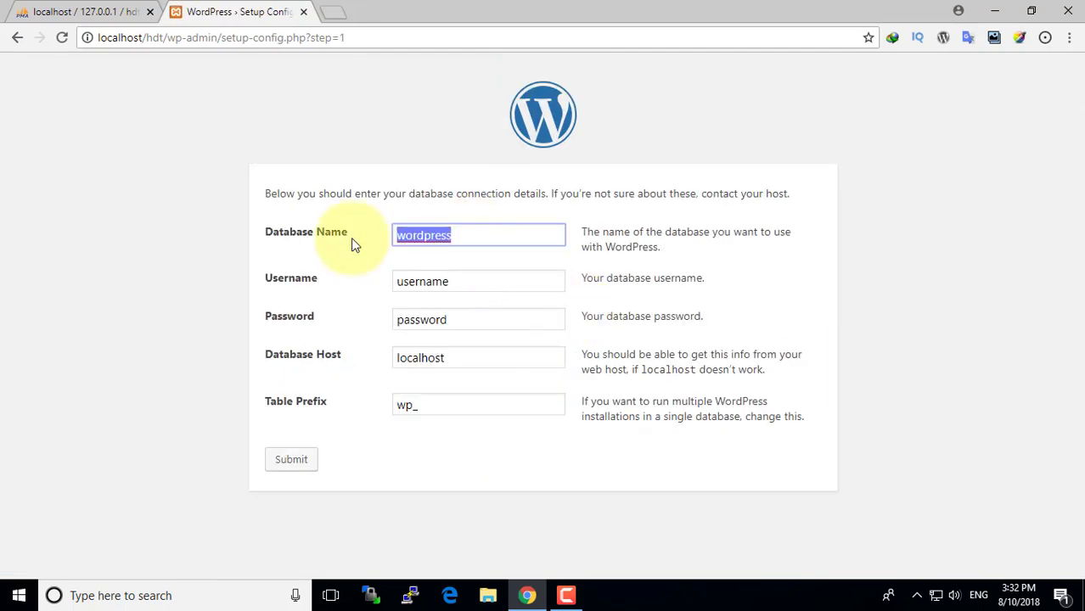
pyautogui.write('hdt')
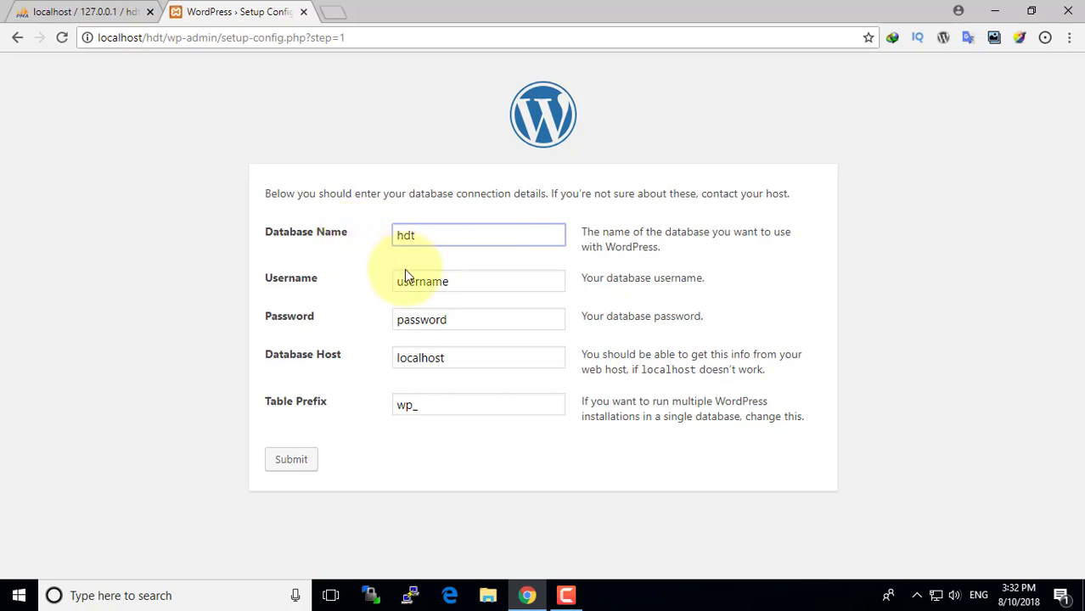
pyautogui.moveTo(455, 283); pyautogui.dragTo(382, 289)
pyautogui.write('root')
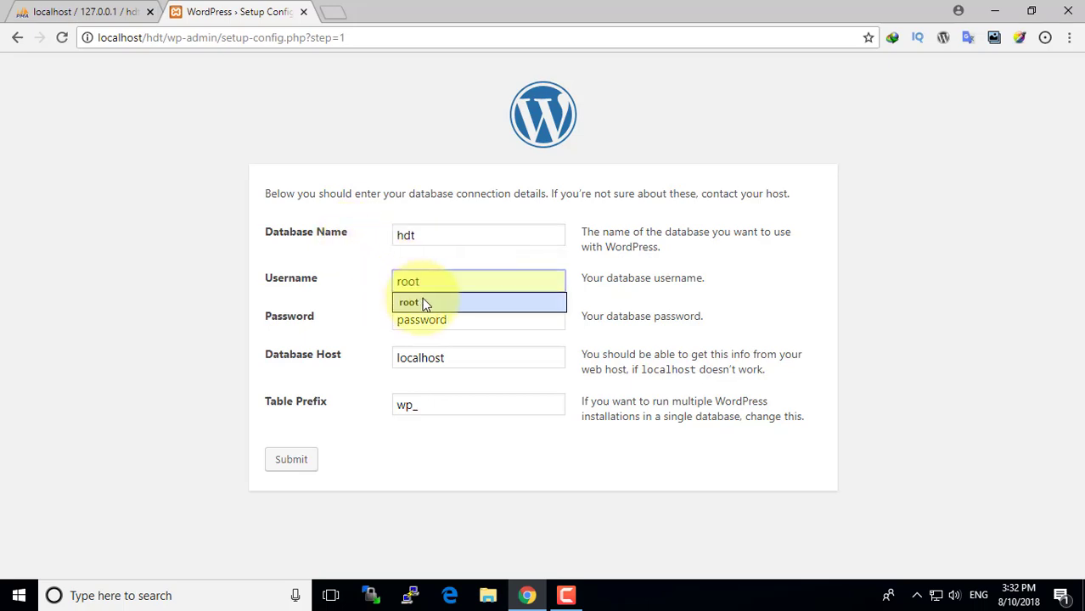
pyautogui.click(429, 304)
pyautogui.moveTo(459, 320); pyautogui.dragTo(346, 322)
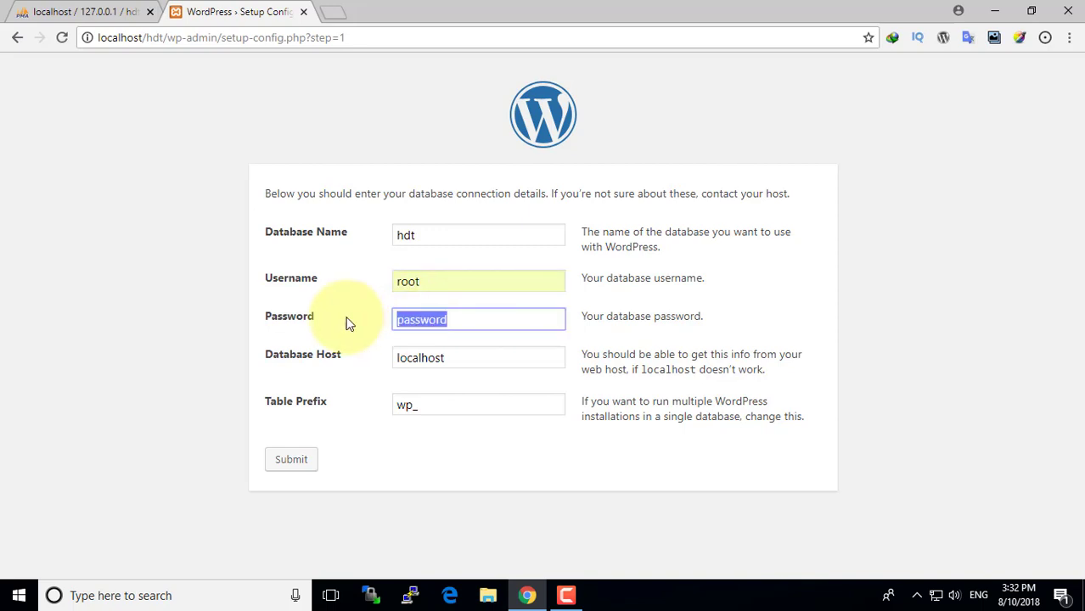
pyautogui.press('BackSpace')
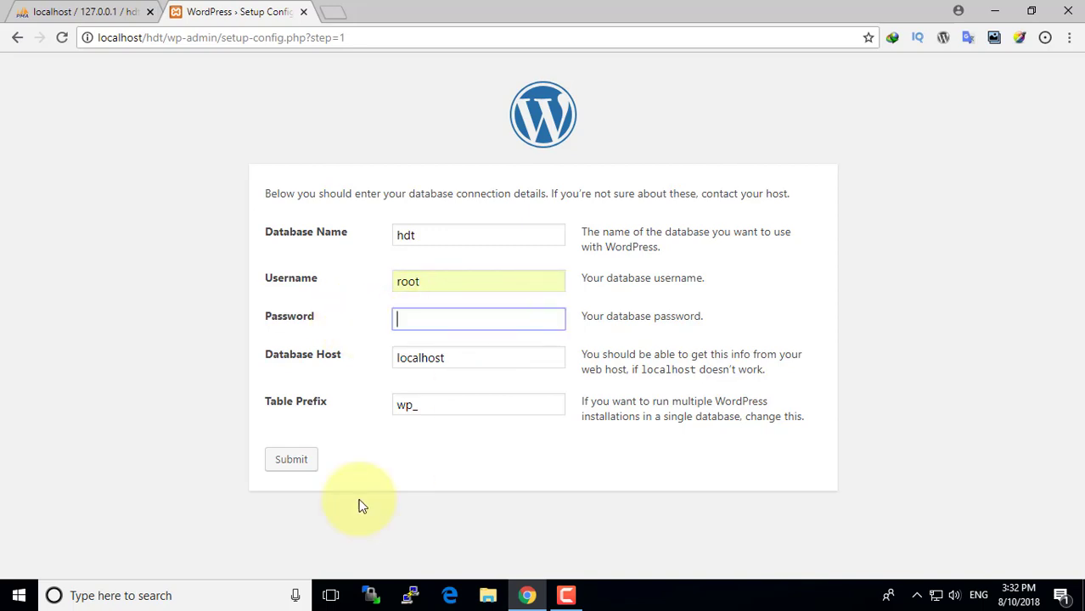
pyautogui.click(292, 463)
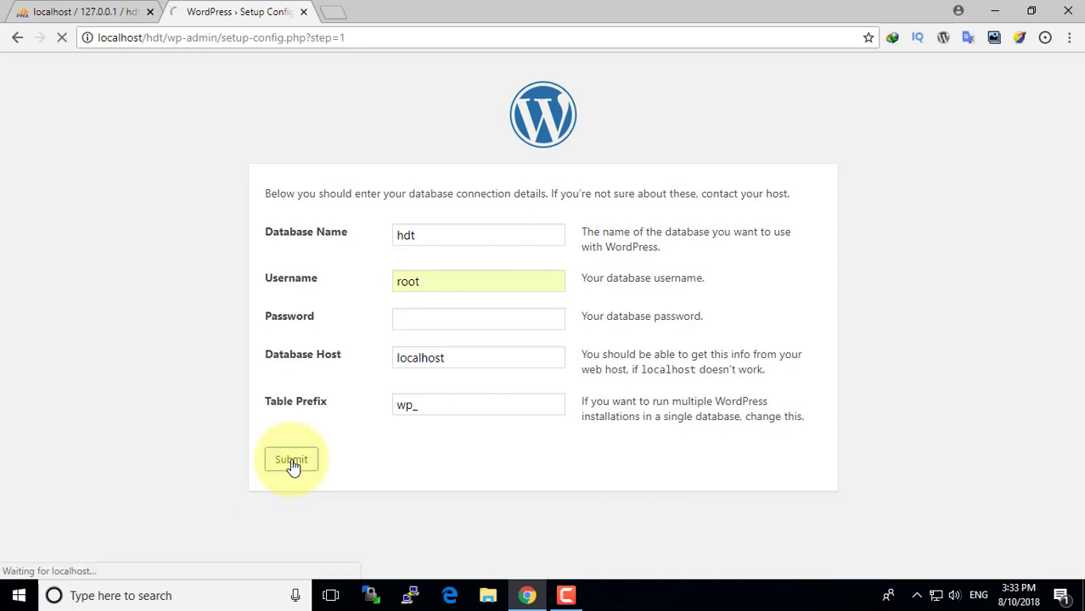
pyautogui.click(330, 258)
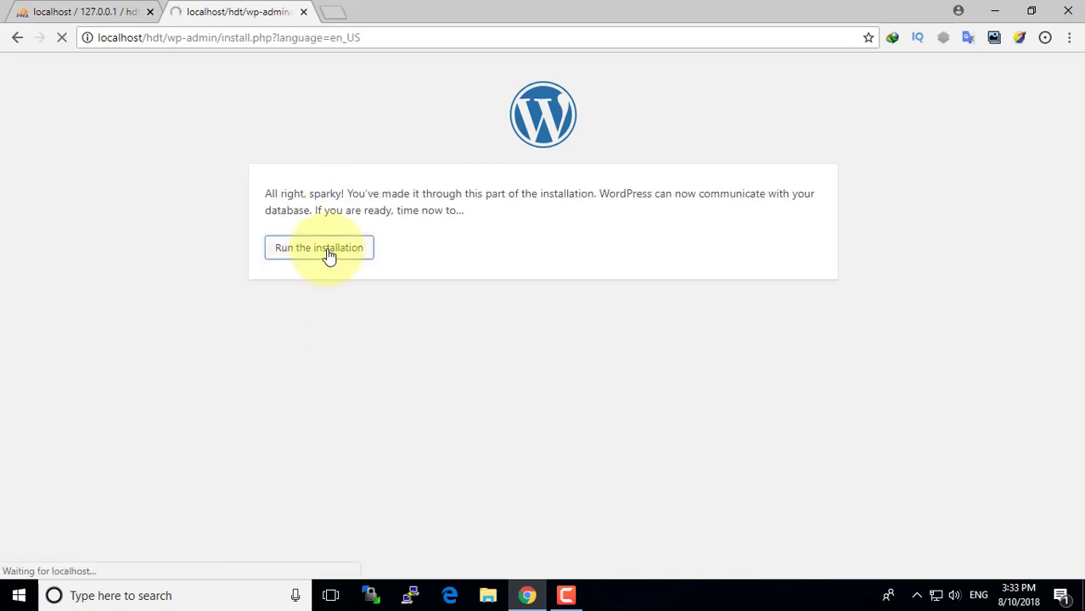
# - Enter site title 'hindidevtuts', admin username 'admin' and a short weak password
pyautogui.click(452, 384)
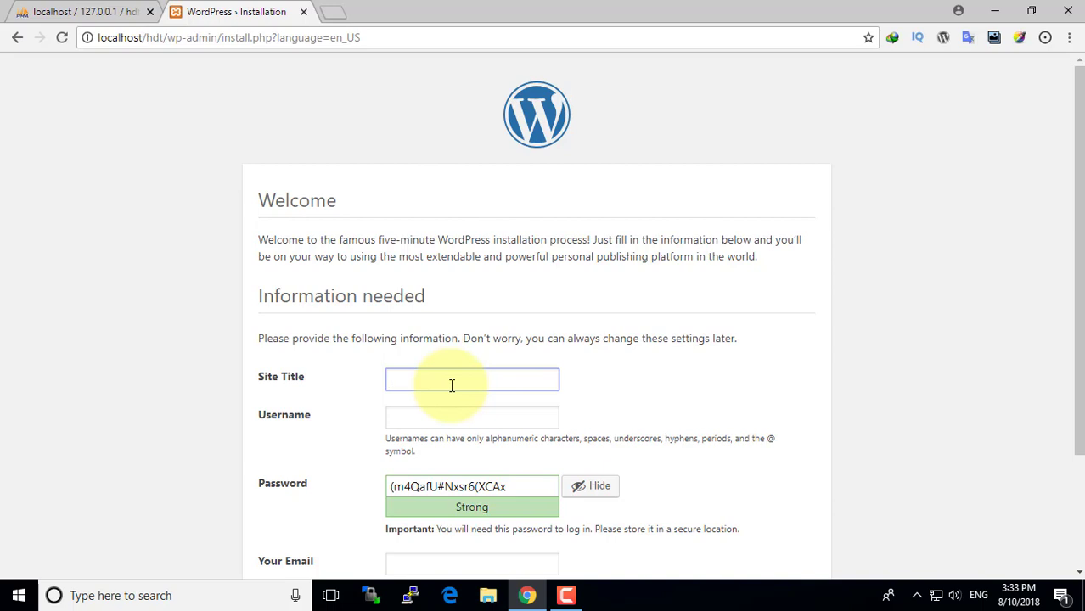
pyautogui.write('hindidevtuts')
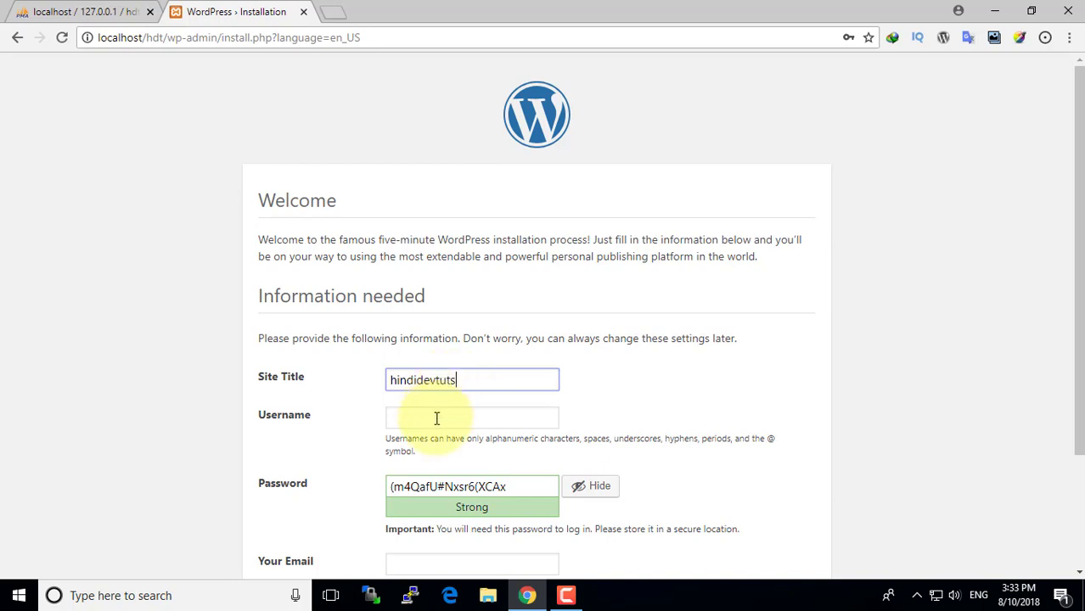
pyautogui.click(437, 418)
pyautogui.write('ad')
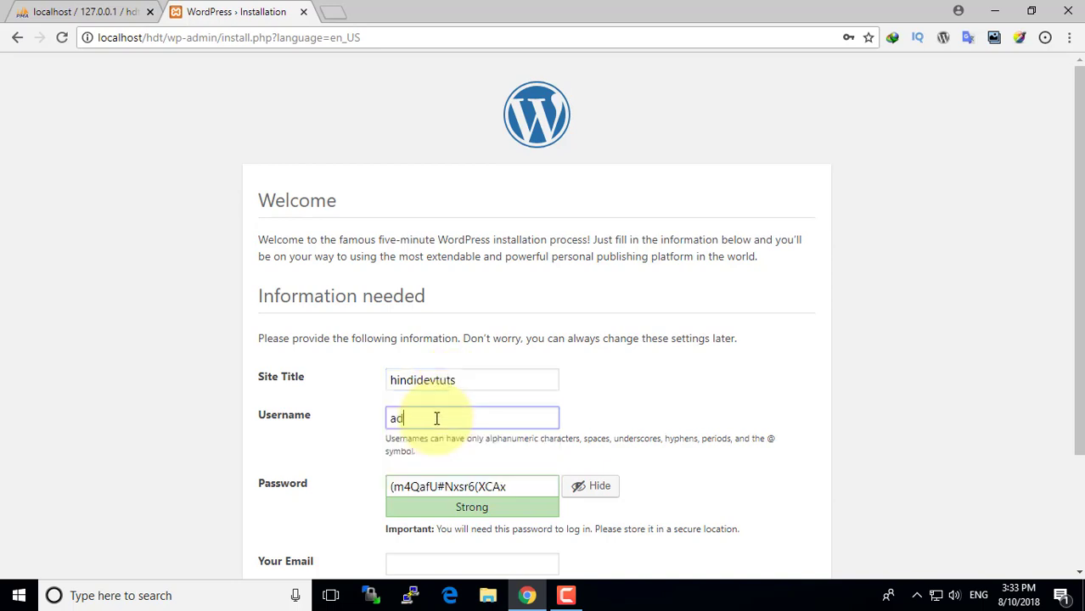
pyautogui.write('min')
pyautogui.scroll(-2, 450, 416)
pyautogui.moveTo(520, 342); pyautogui.dragTo(382, 338)
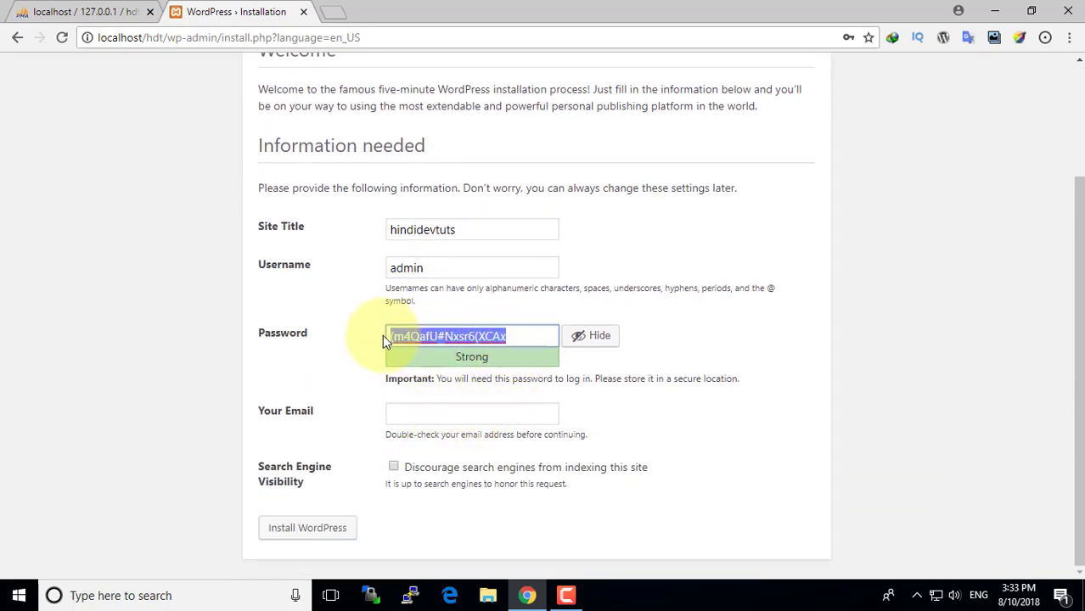
pyautogui.write('123456')
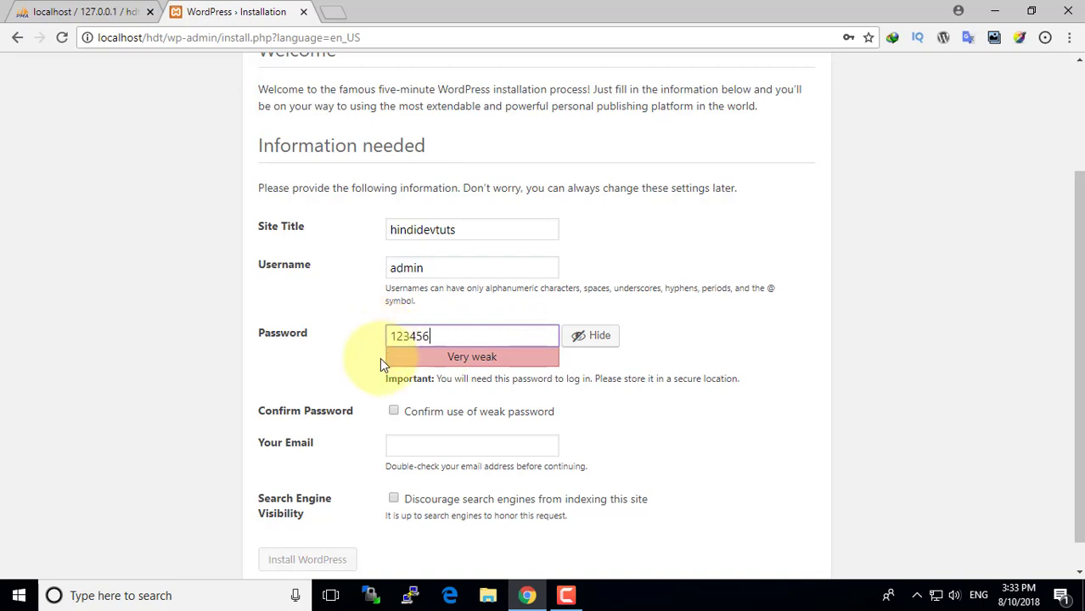
# - Fill in the administrator's e-mail, confirm the weak password and install WordPress
pyautogui.scroll(-1, 380, 358)
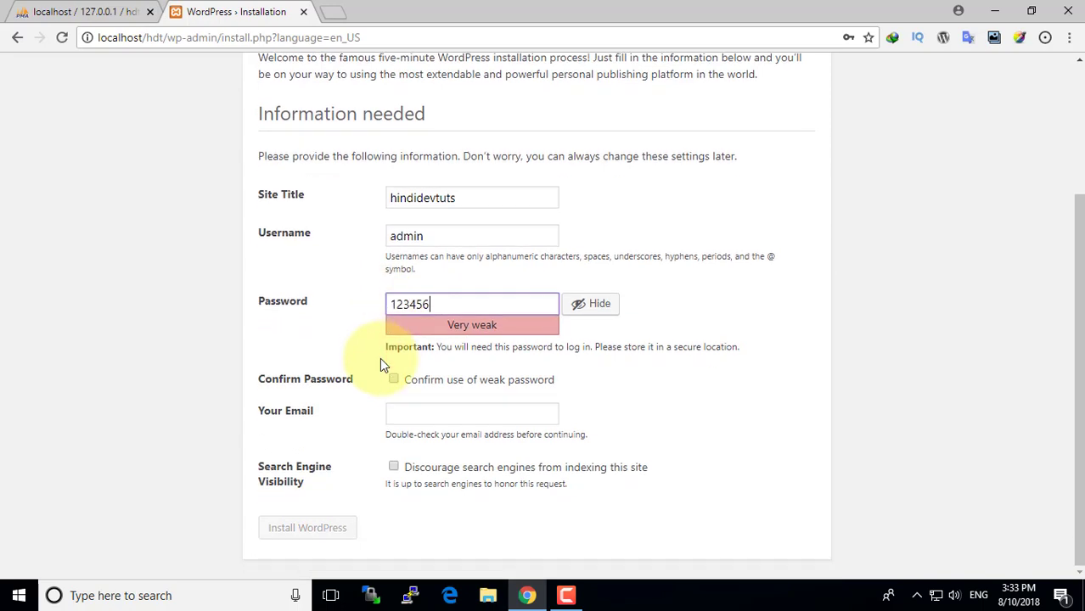
pyautogui.click(410, 413)
pyautogui.click(425, 455)
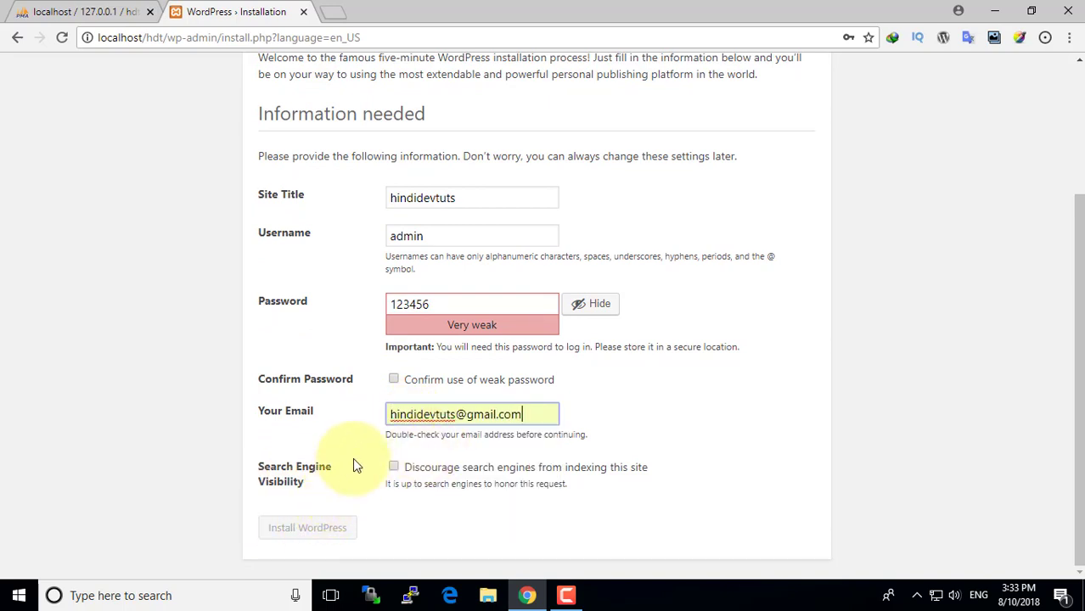
pyautogui.click(393, 379)
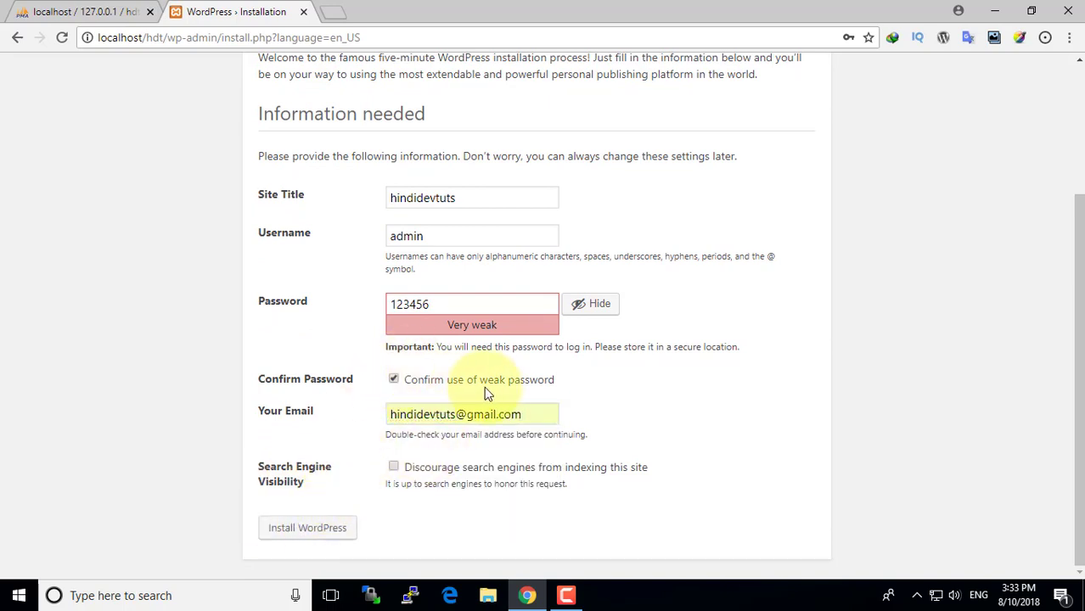
pyautogui.click(307, 530)
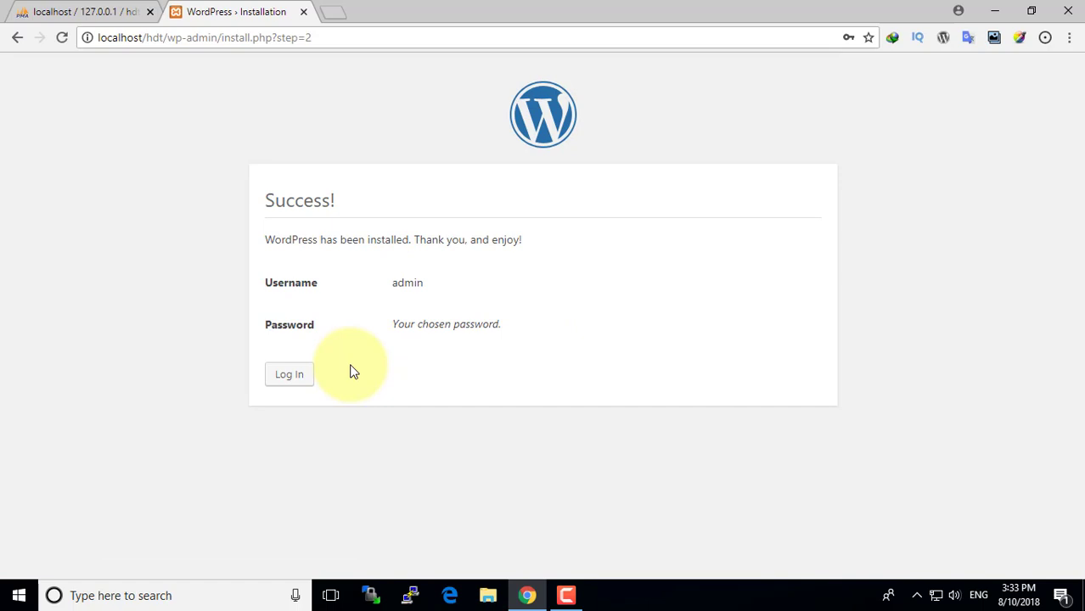
# - Log in on wp-login.php as 'admin' with the account password
pyautogui.click(288, 378)
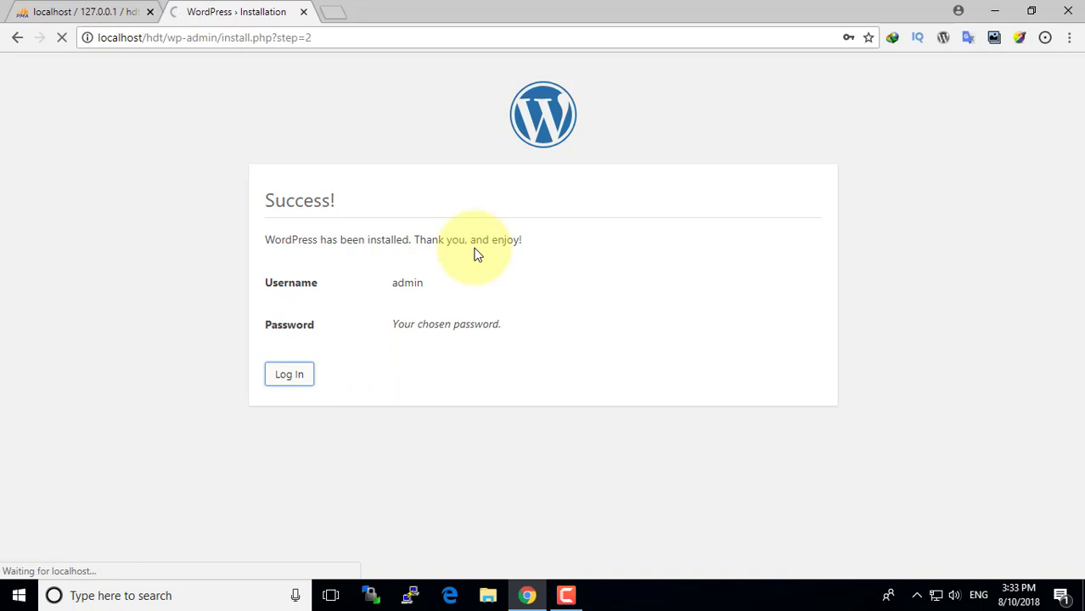
pyautogui.write('admin')
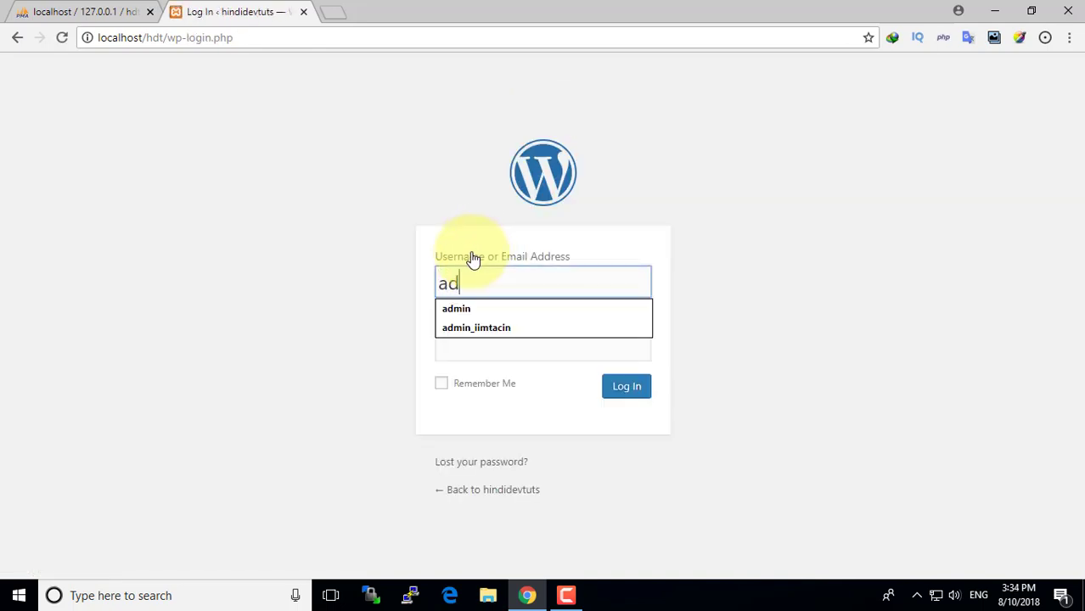
pyautogui.click(485, 356)
pyautogui.write('••••••')
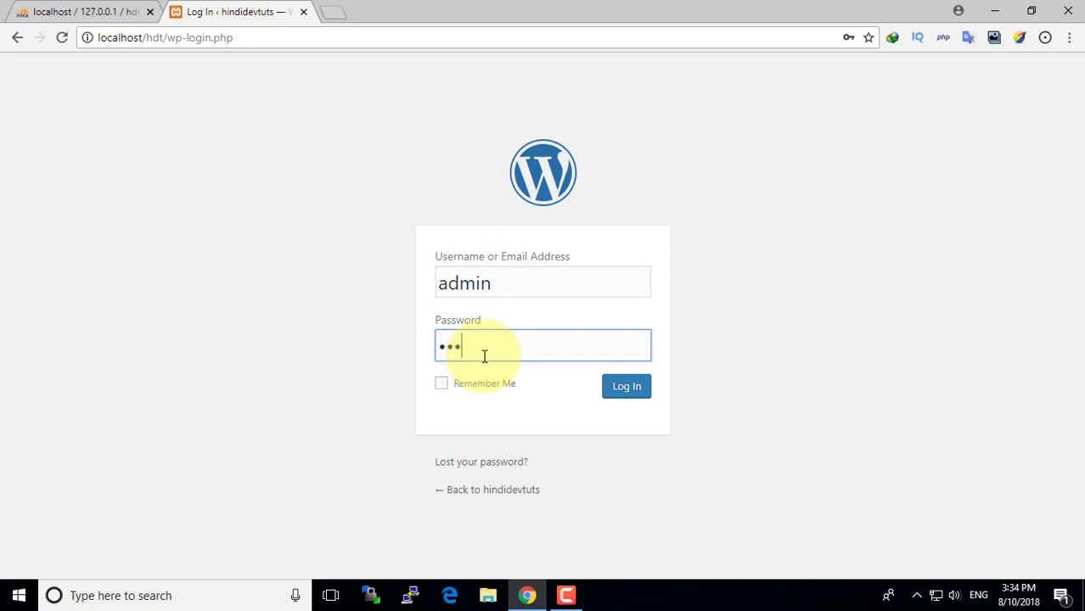
pyautogui.click(608, 386)
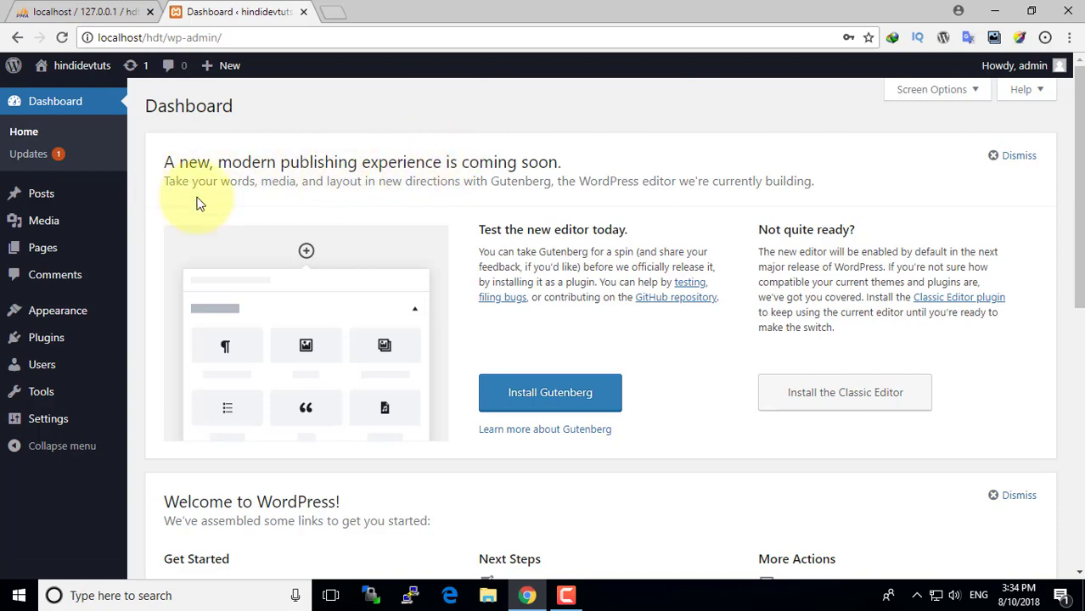
# - Note version 4.9.8, review the Updates page, then return to the Dashboard home
pyautogui.scroll(-7, 974, 519)
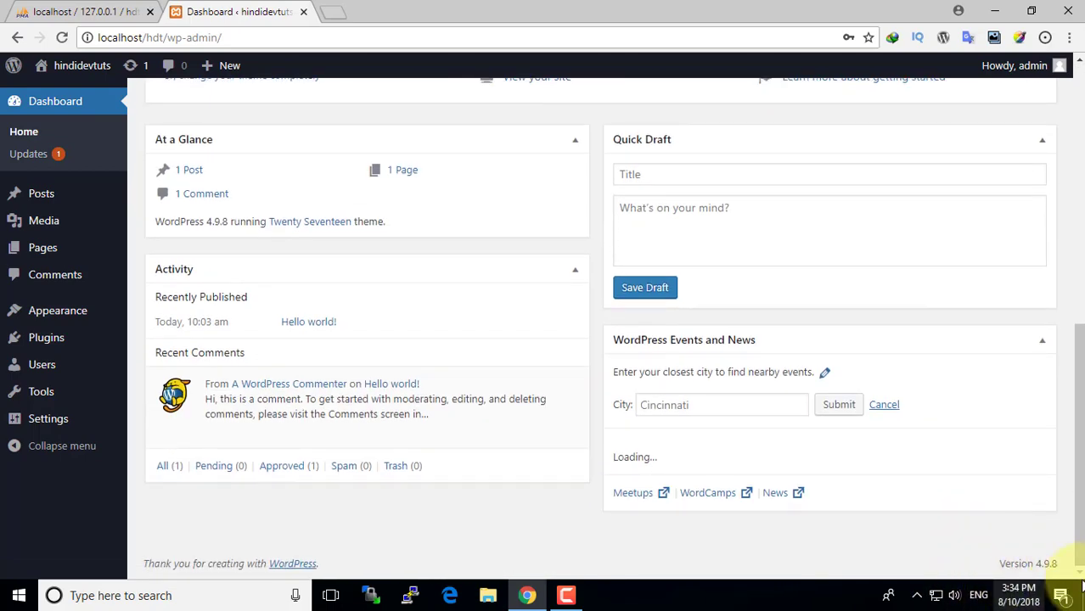
pyautogui.scroll(-2, 1037, 525)
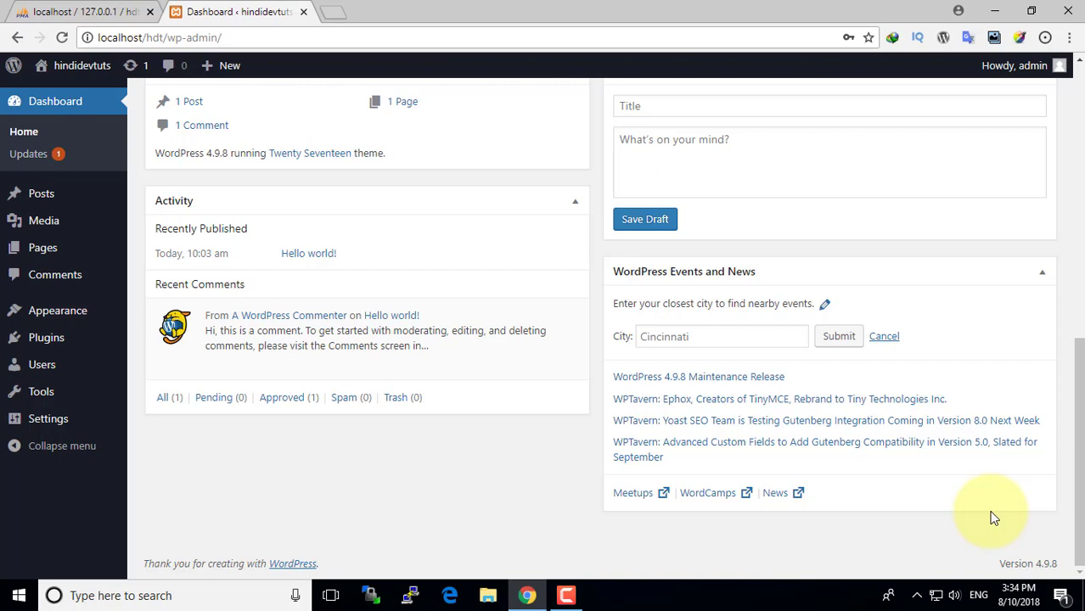
pyautogui.moveTo(1059, 563); pyautogui.dragTo(1002, 565)
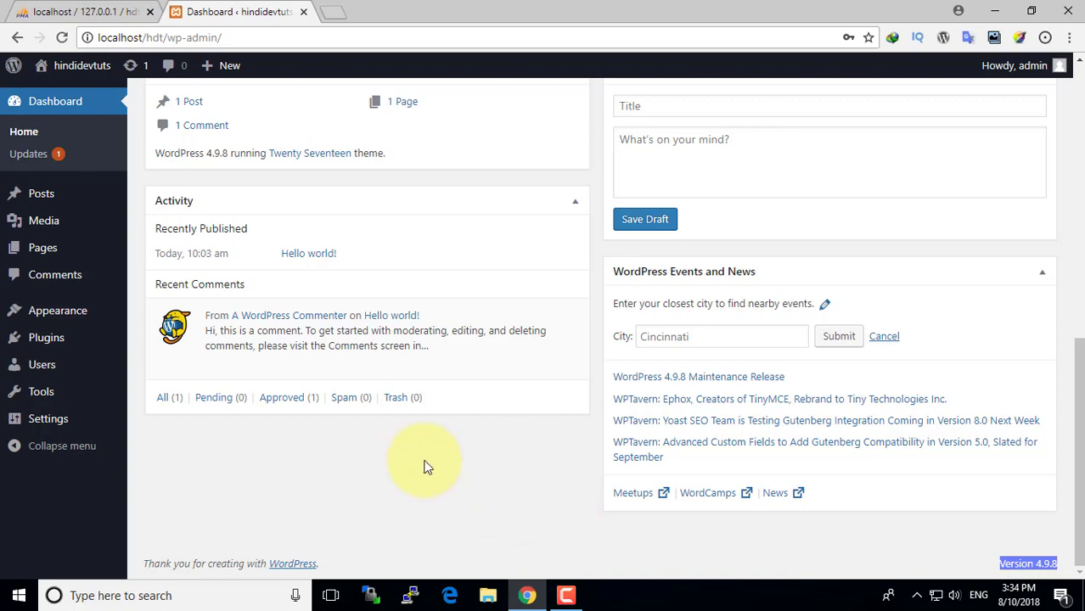
pyautogui.scroll(8, 424, 467)
pyautogui.click(50, 154)
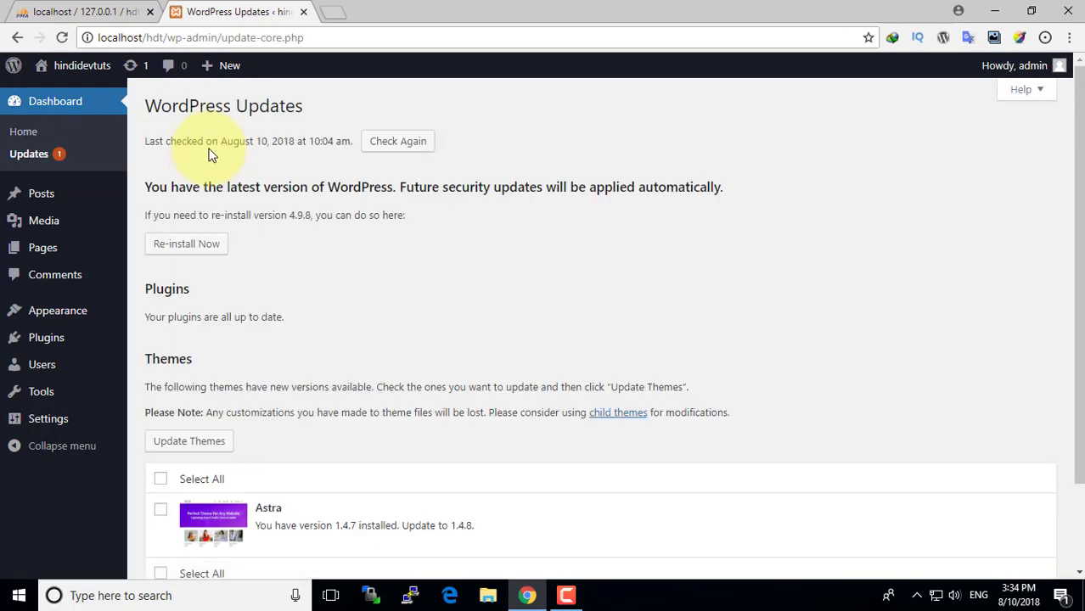
pyautogui.scroll(-2, 356, 306)
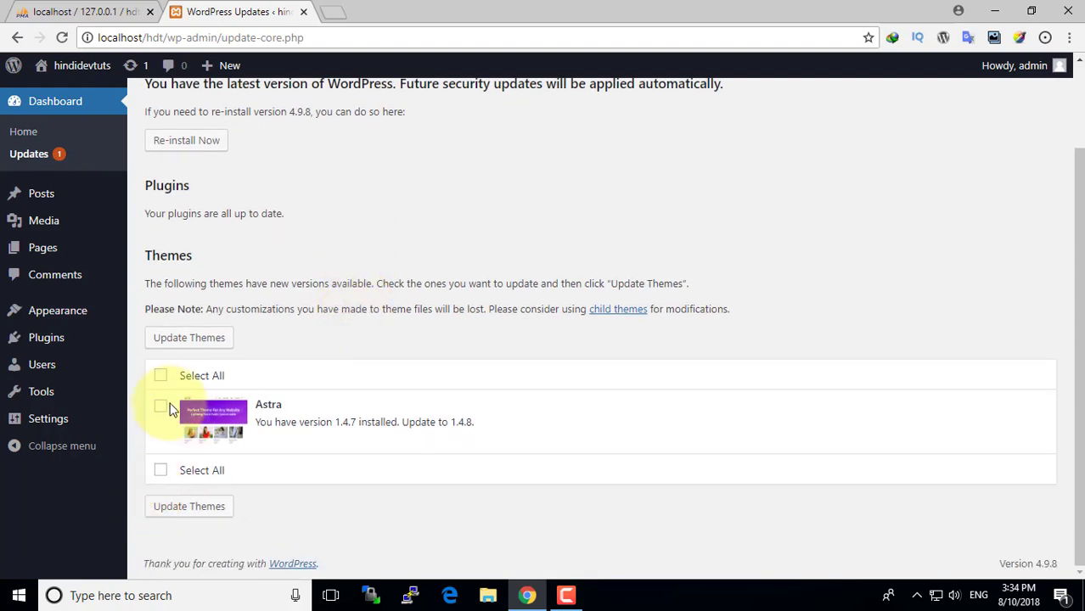
pyautogui.scroll(2, 343, 271)
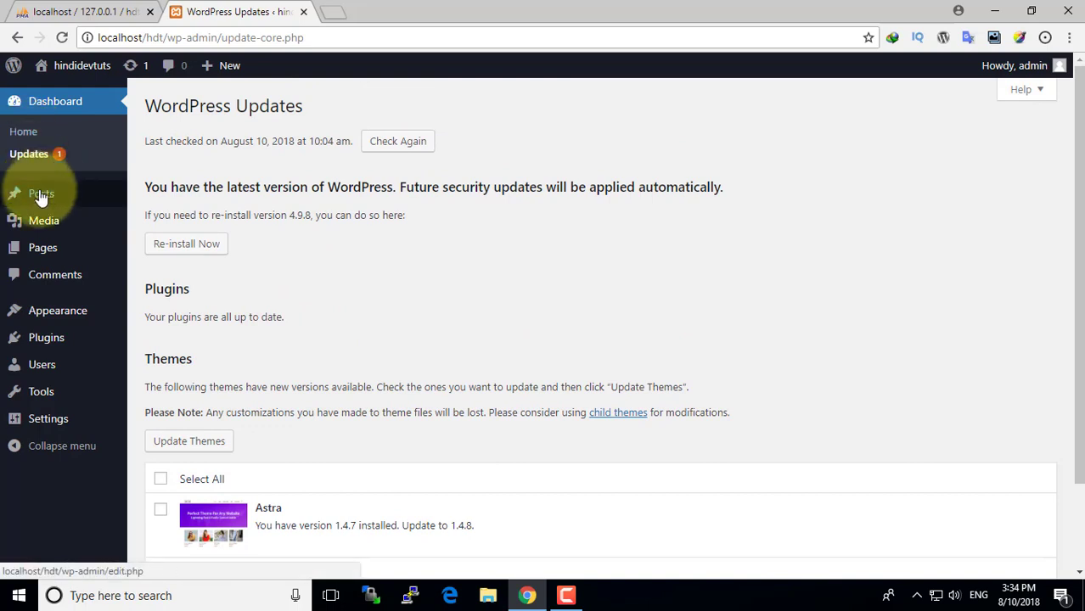
pyautogui.click(24, 133)
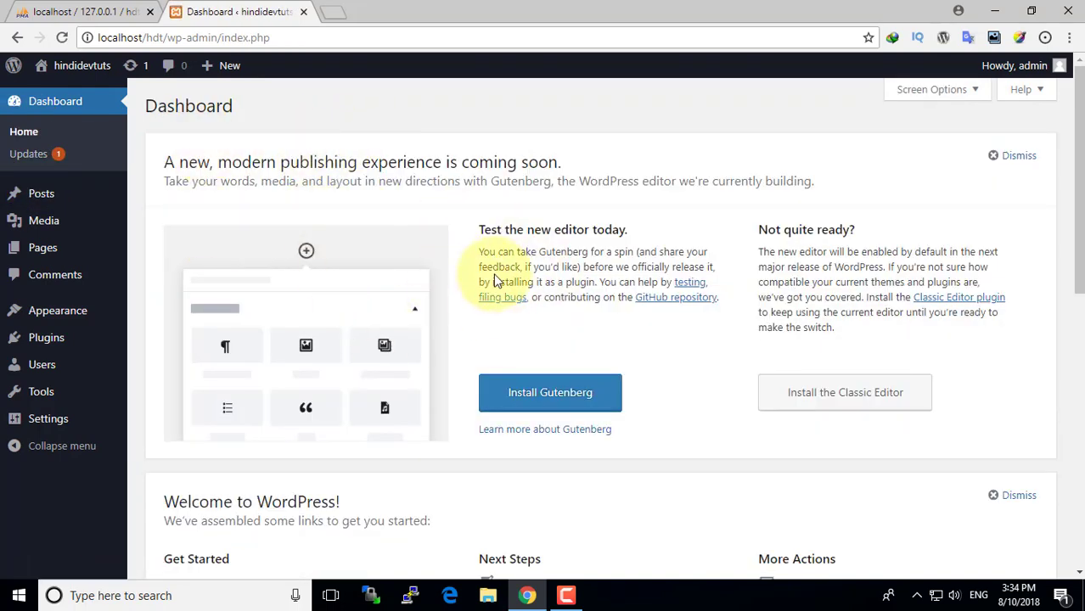
# - Install the Gutenberg plugin from the Dashboard notice, then activate it
pyautogui.moveTo(527, 230); pyautogui.dragTo(643, 240)
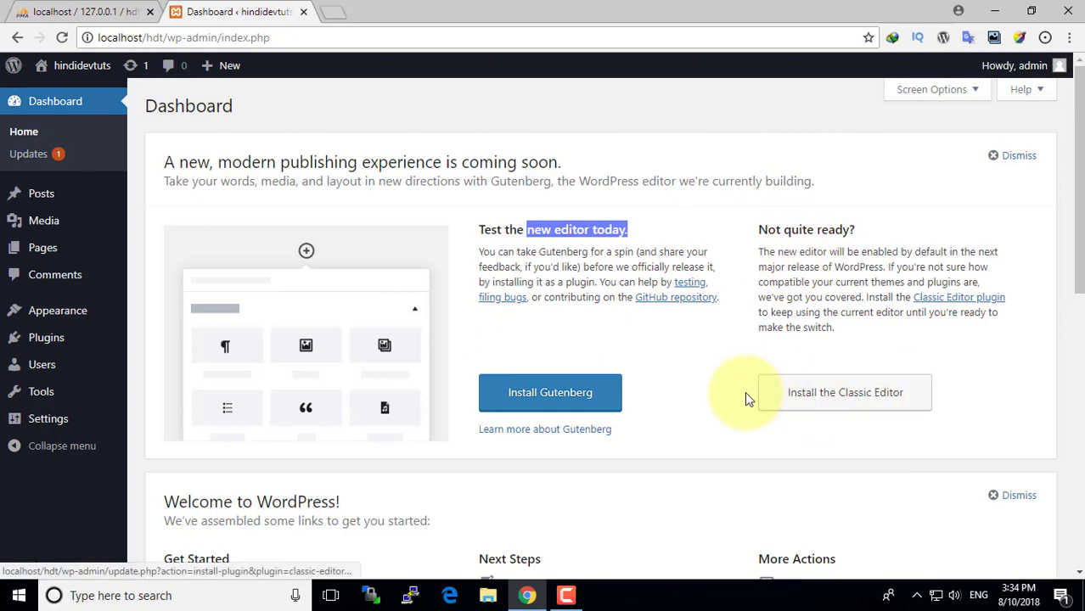
pyautogui.scroll(-1, 744, 392)
pyautogui.scroll(1, 745, 391)
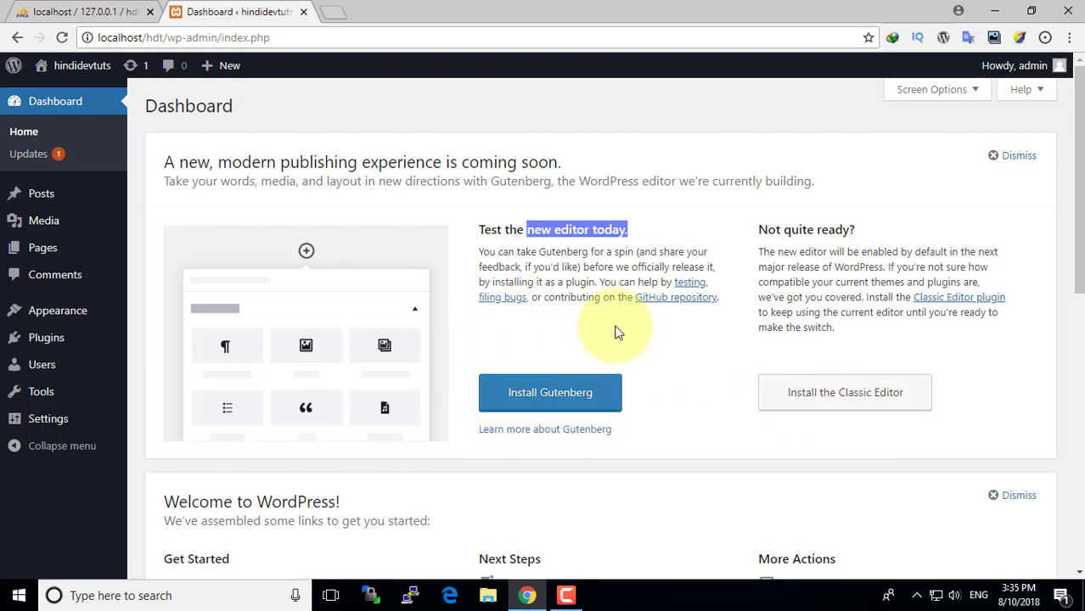
pyautogui.click(556, 394)
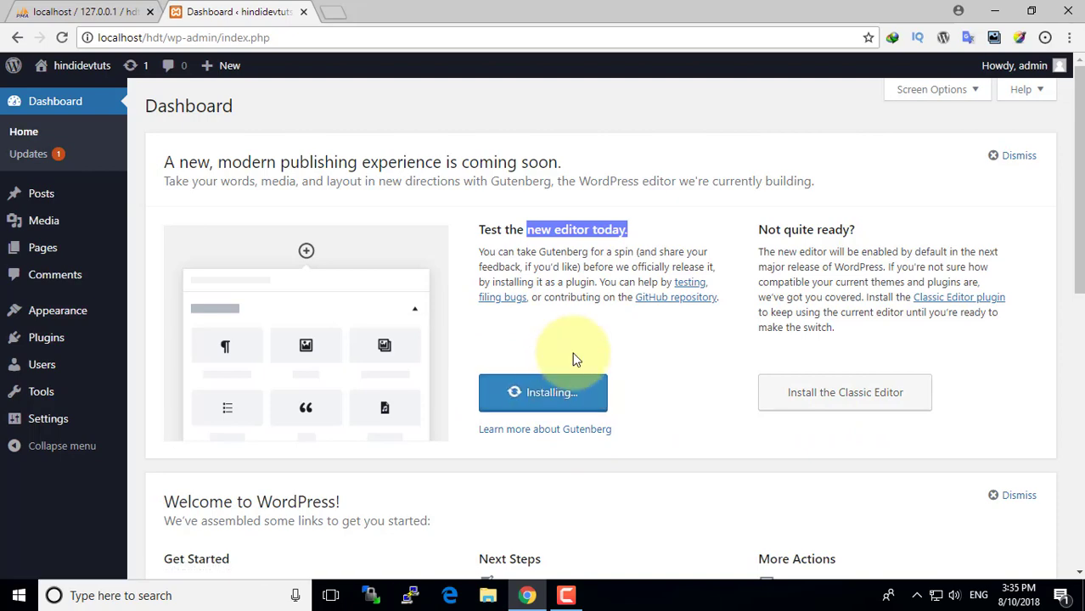
pyautogui.scroll(-1, 515, 352)
pyautogui.scroll(1, 561, 350)
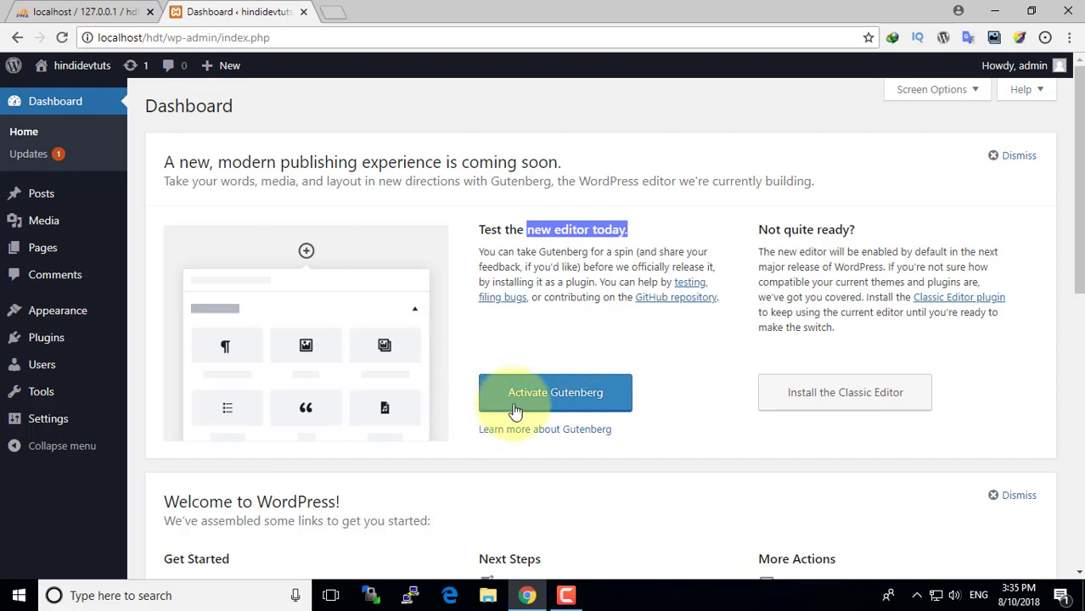
pyautogui.click(538, 395)
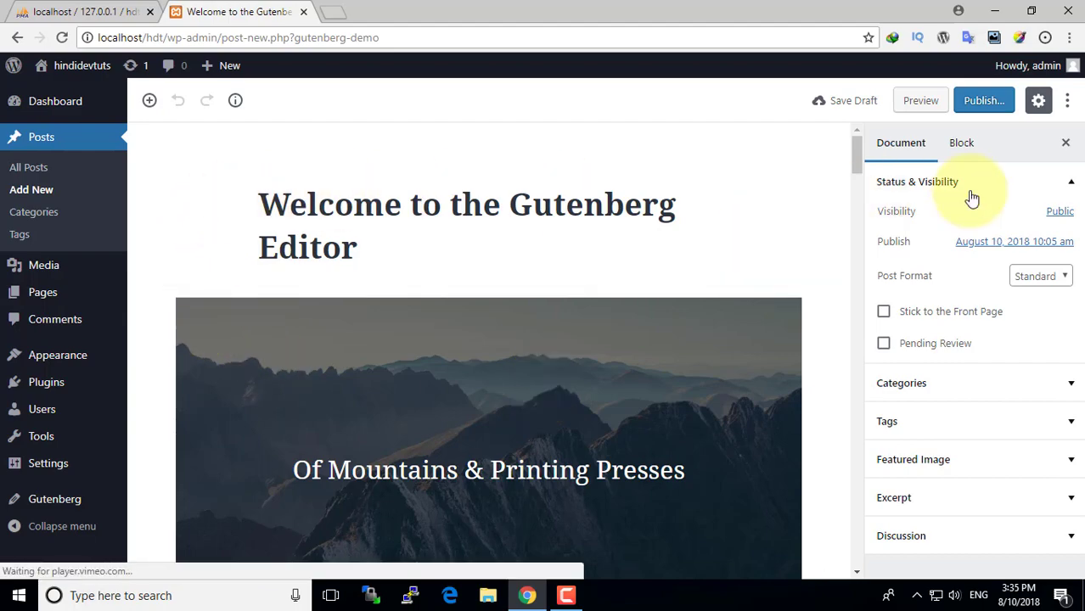
pyautogui.scroll(-1, 731, 378)
pyautogui.scroll(-10, 730, 379)
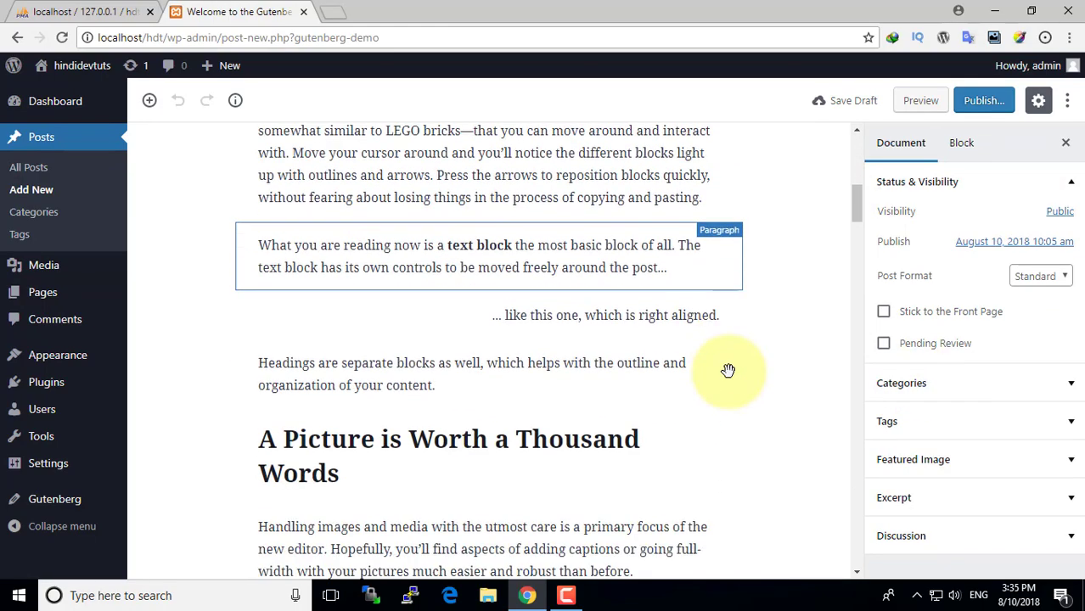
pyautogui.scroll(9, 731, 379)
pyautogui.scroll(1, 730, 379)
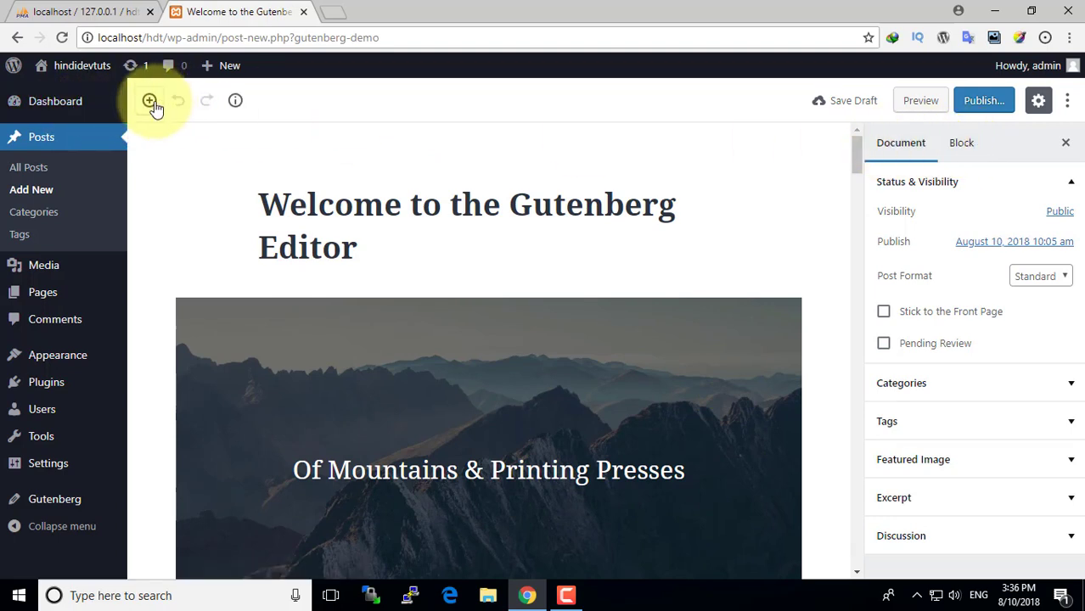
pyautogui.click(150, 101)
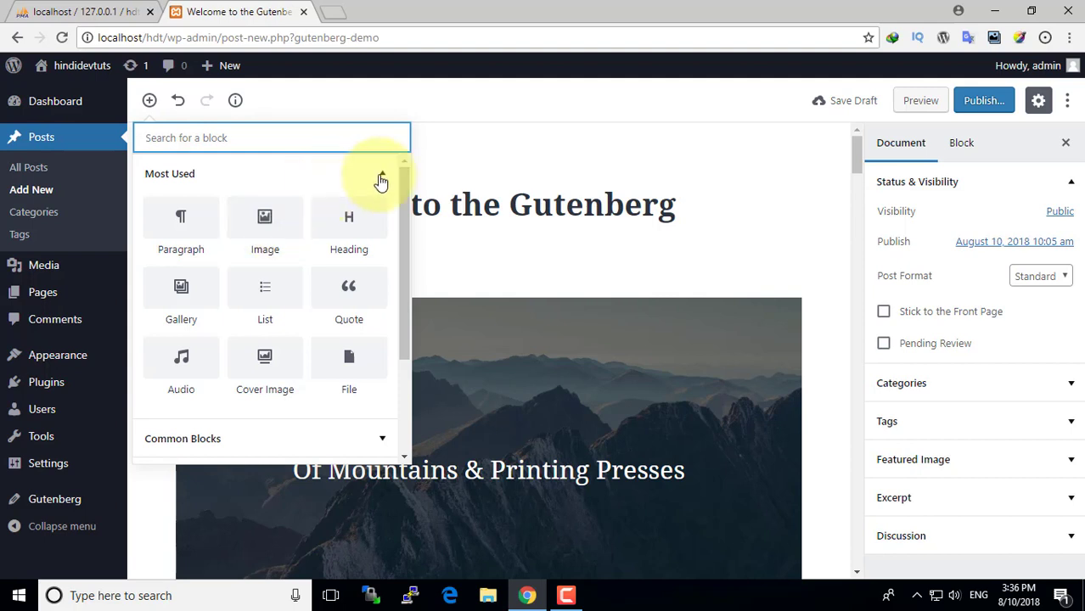
pyautogui.click(561, 103)
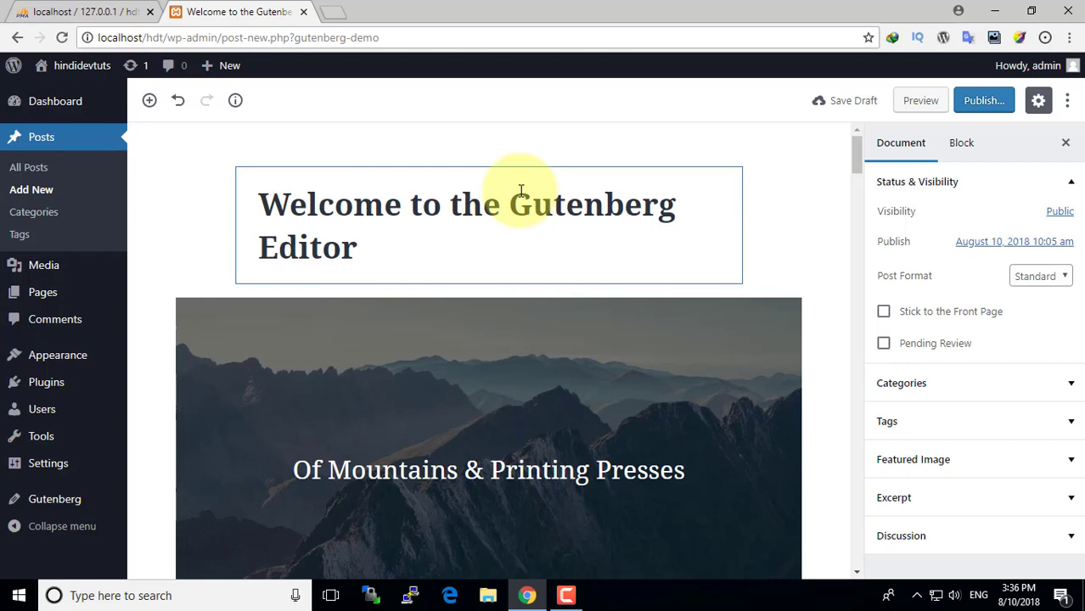
pyautogui.scroll(-7, 521, 190)
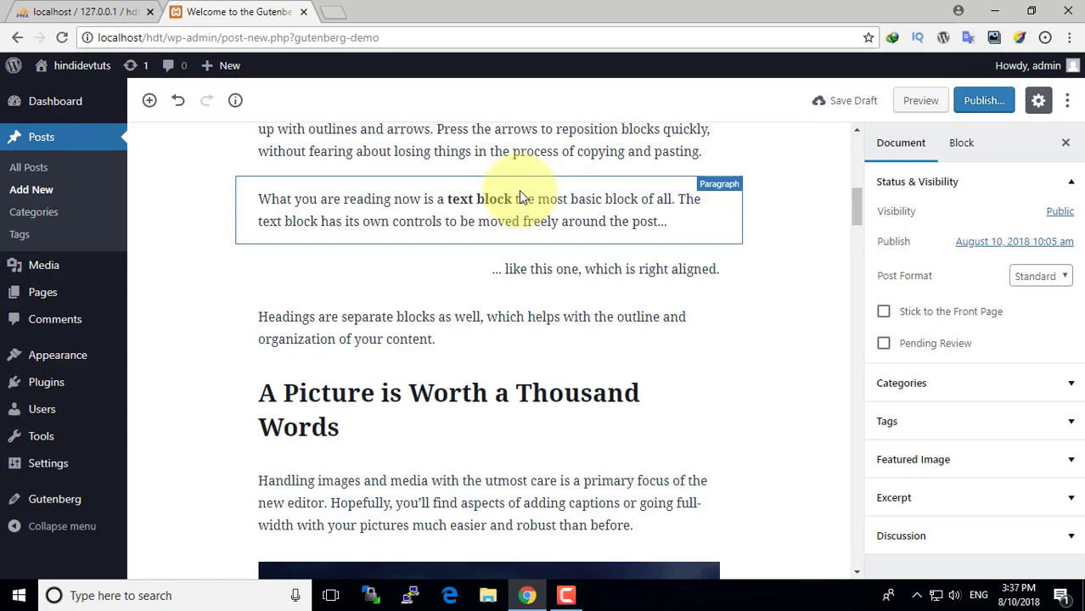
pyautogui.scroll(-2, 576, 289)
pyautogui.scroll(9, 576, 289)
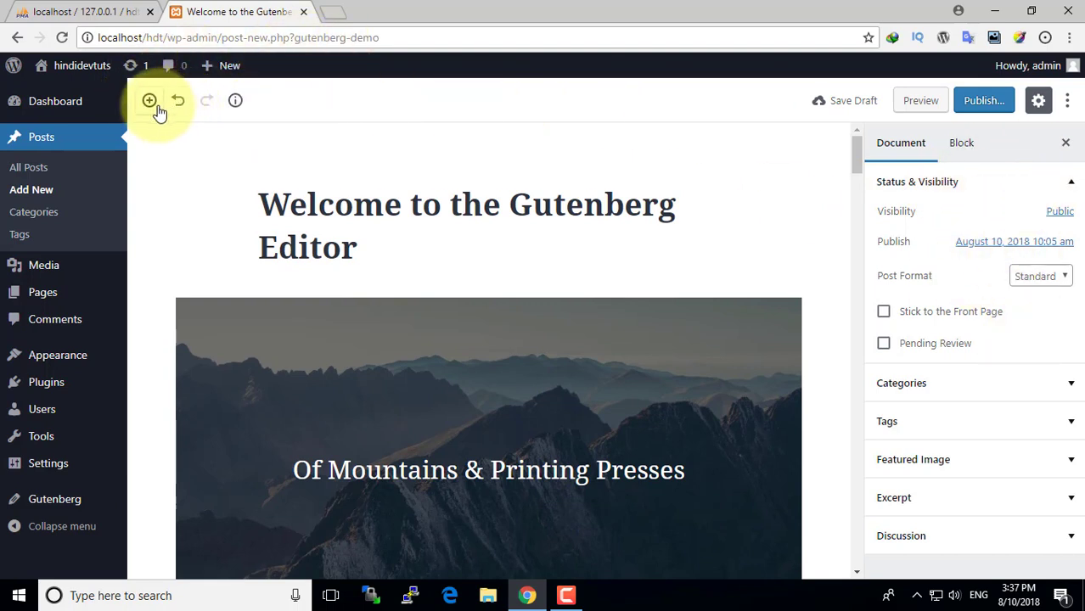
pyautogui.click(149, 103)
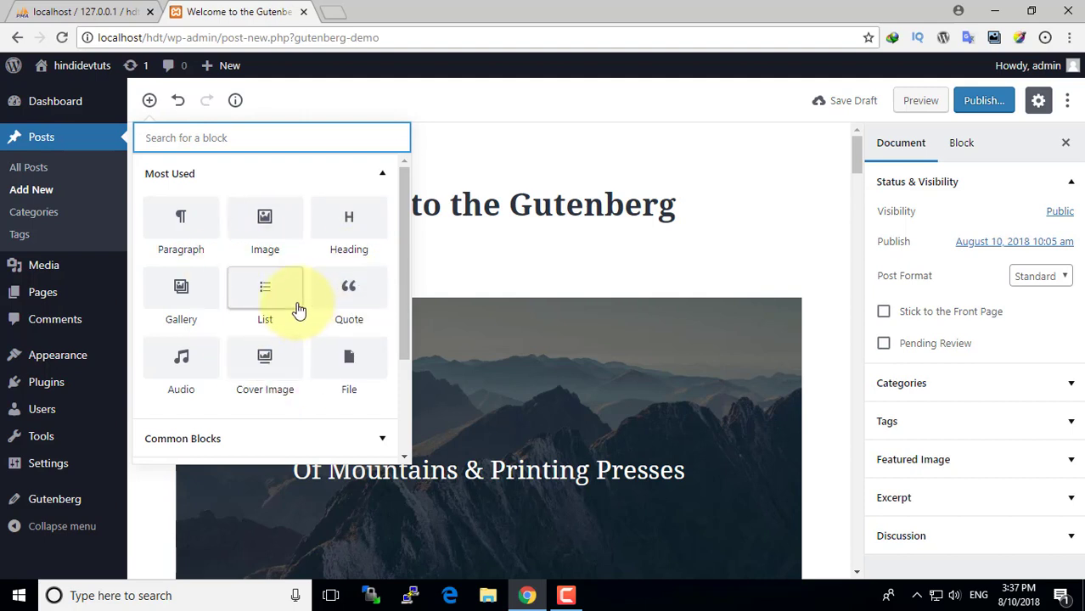
pyautogui.scroll(-2, 298, 308)
pyautogui.scroll(2, 298, 308)
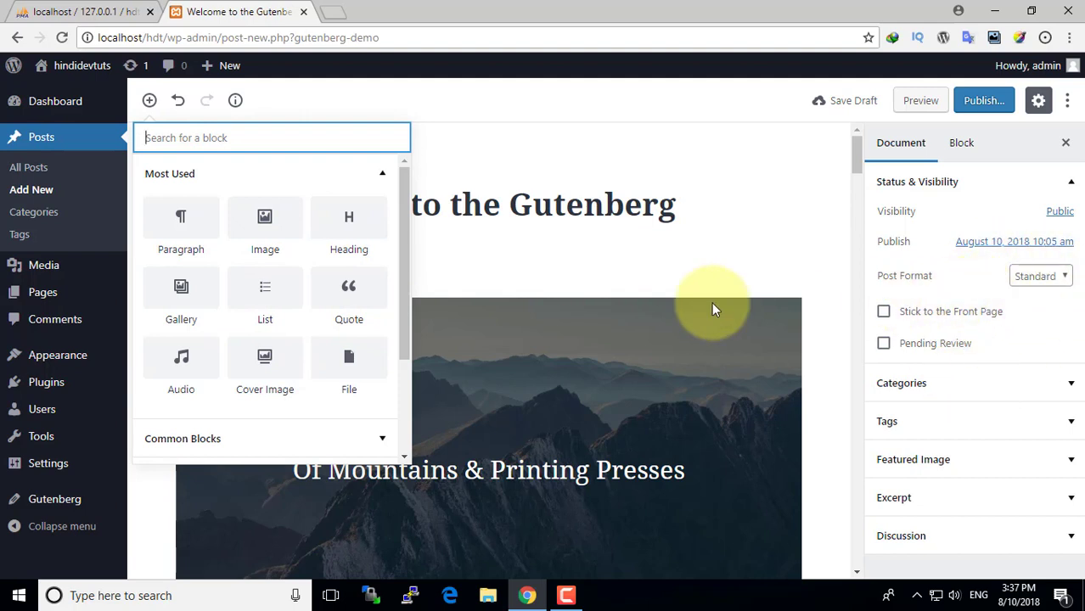
pyautogui.scroll(-3, 261, 303)
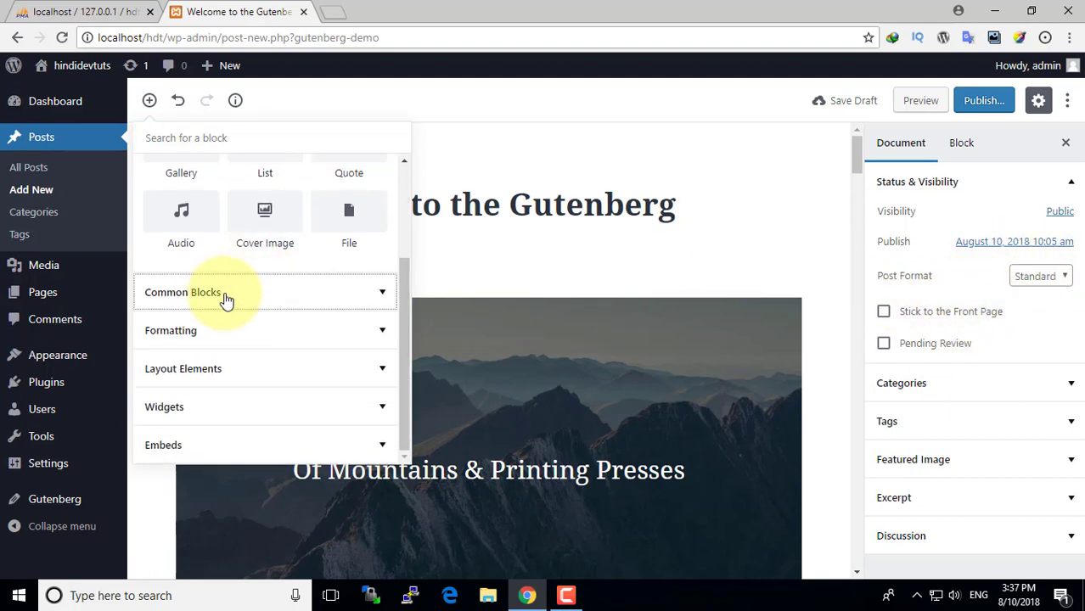
pyautogui.click(225, 298)
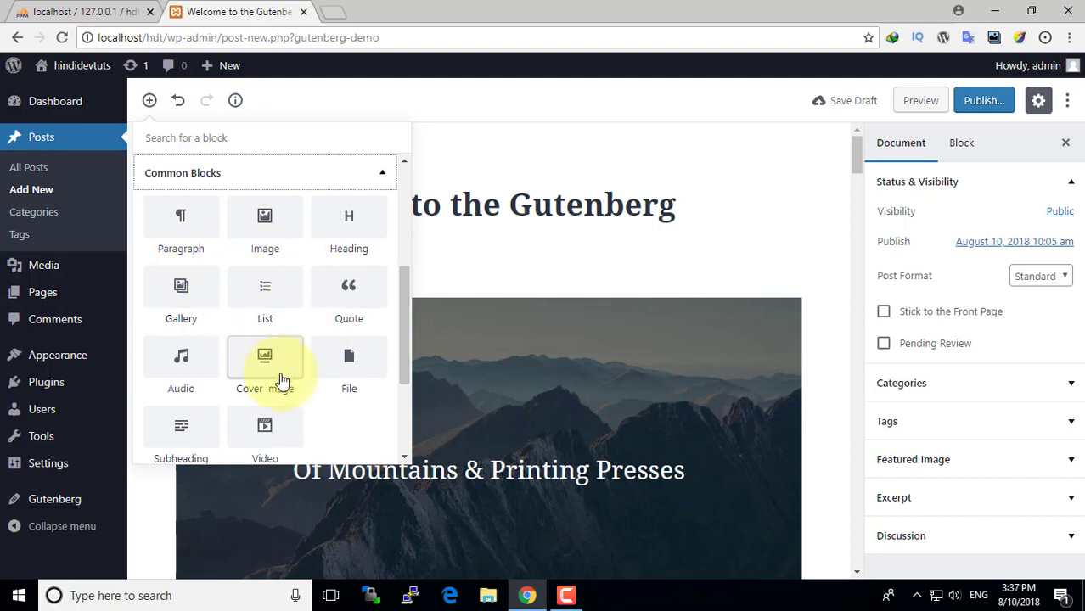
pyautogui.scroll(1, 280, 378)
pyautogui.scroll(2, 246, 365)
pyautogui.scroll(-5, 253, 369)
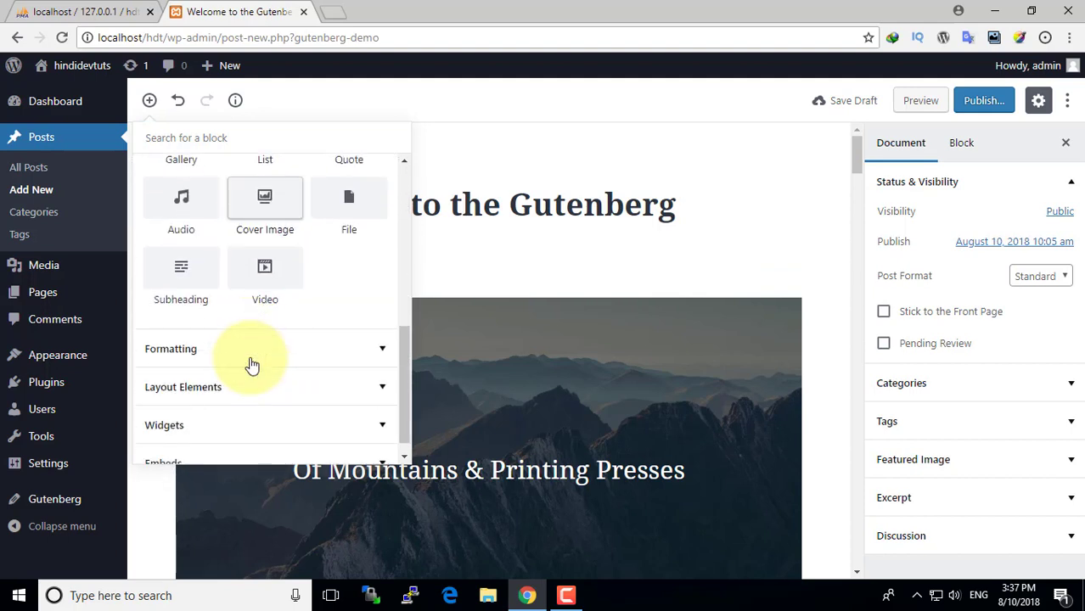
pyautogui.click(237, 333)
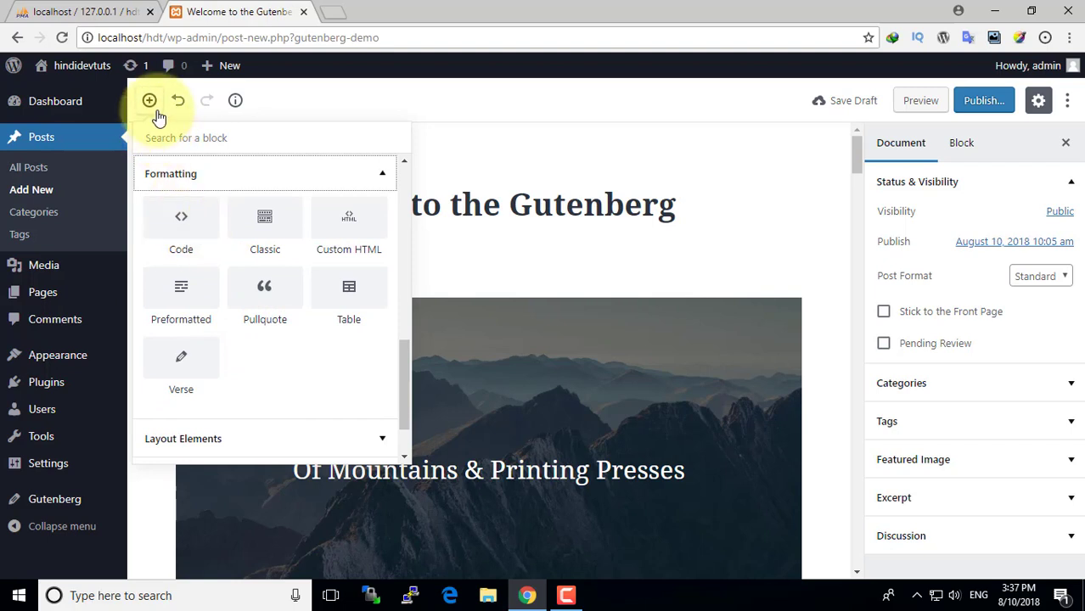
pyautogui.scroll(-1, 205, 233)
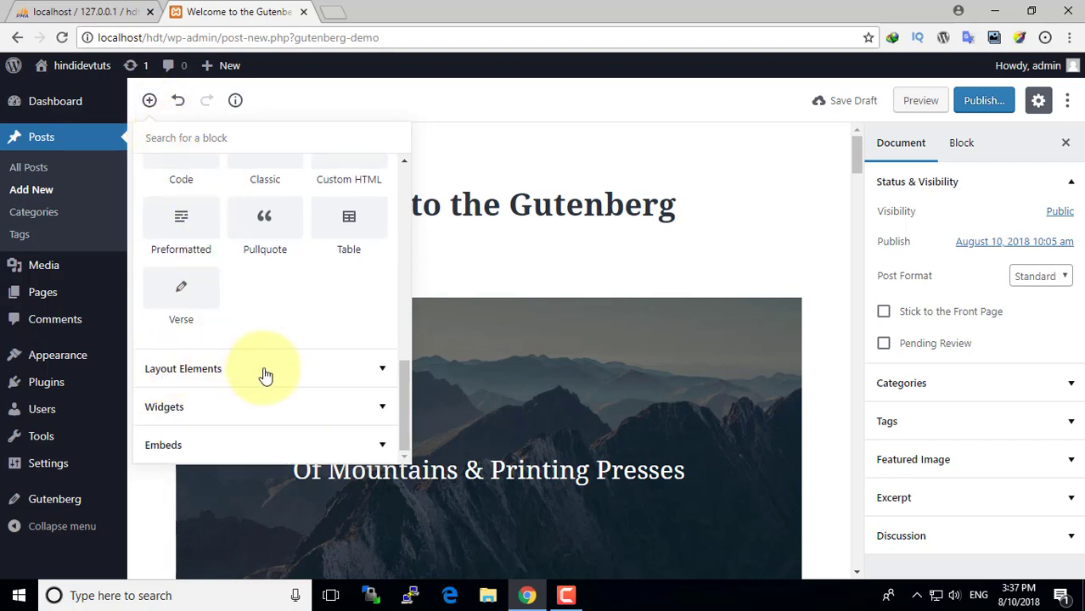
pyautogui.click(191, 443)
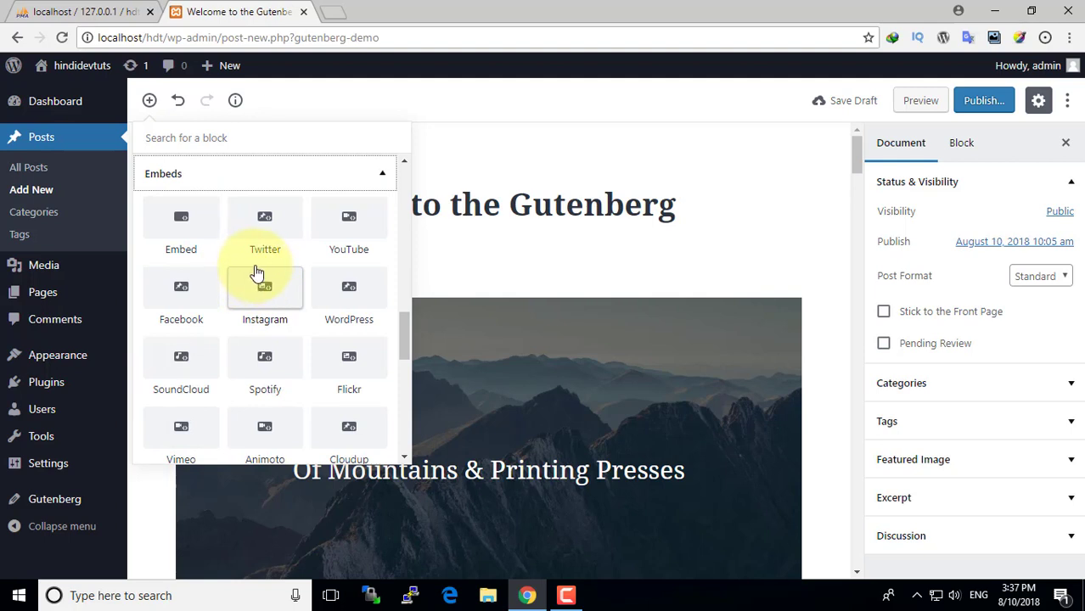
pyautogui.scroll(10, 257, 272)
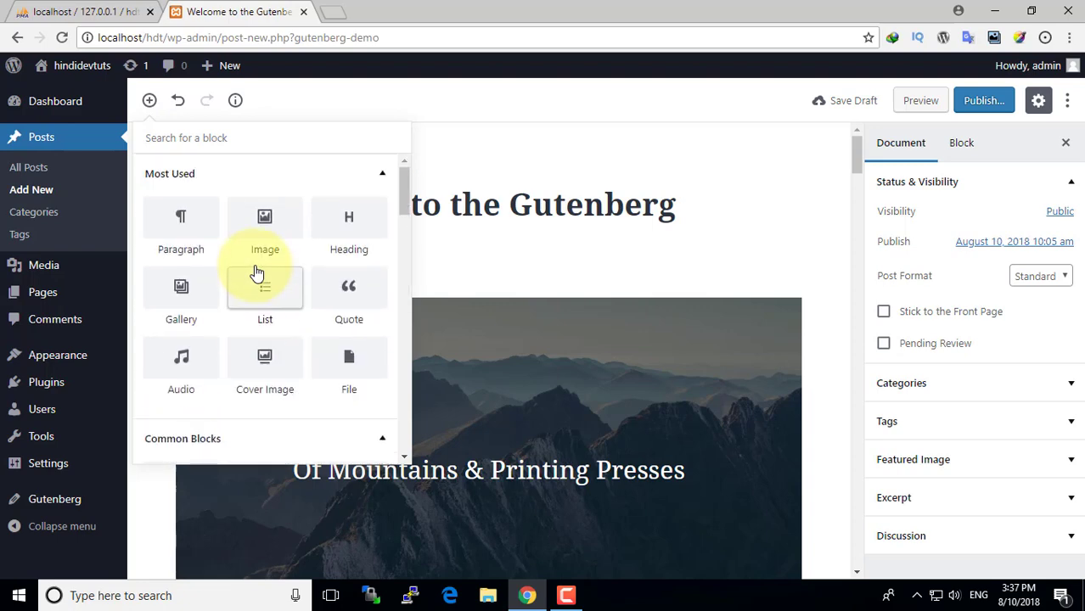
pyautogui.scroll(-10, 258, 273)
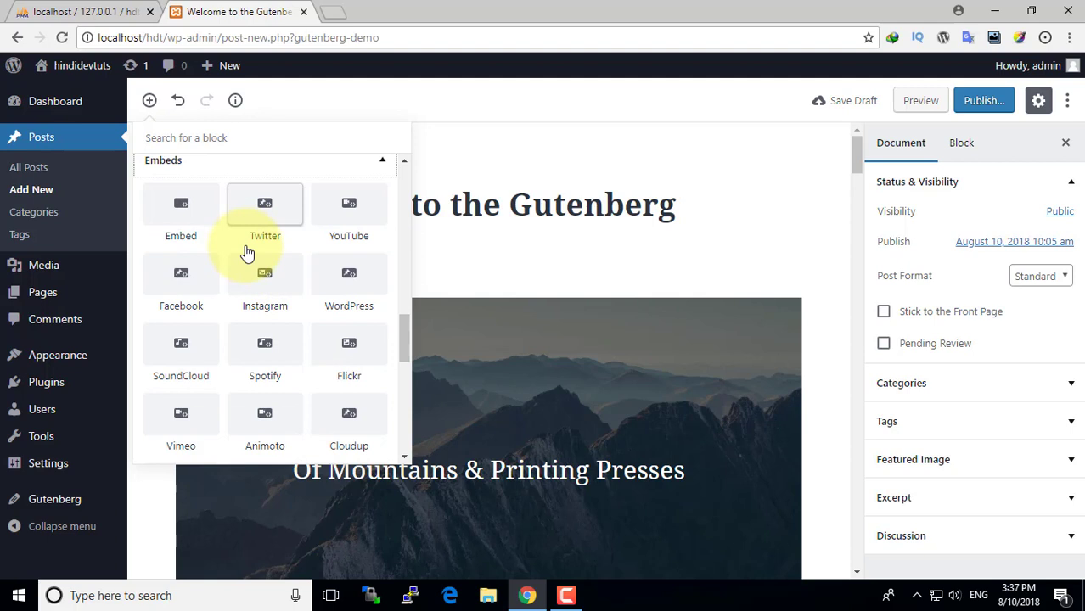
pyautogui.scroll(-5, 278, 303)
pyautogui.scroll(-4, 276, 302)
pyautogui.scroll(4, 274, 300)
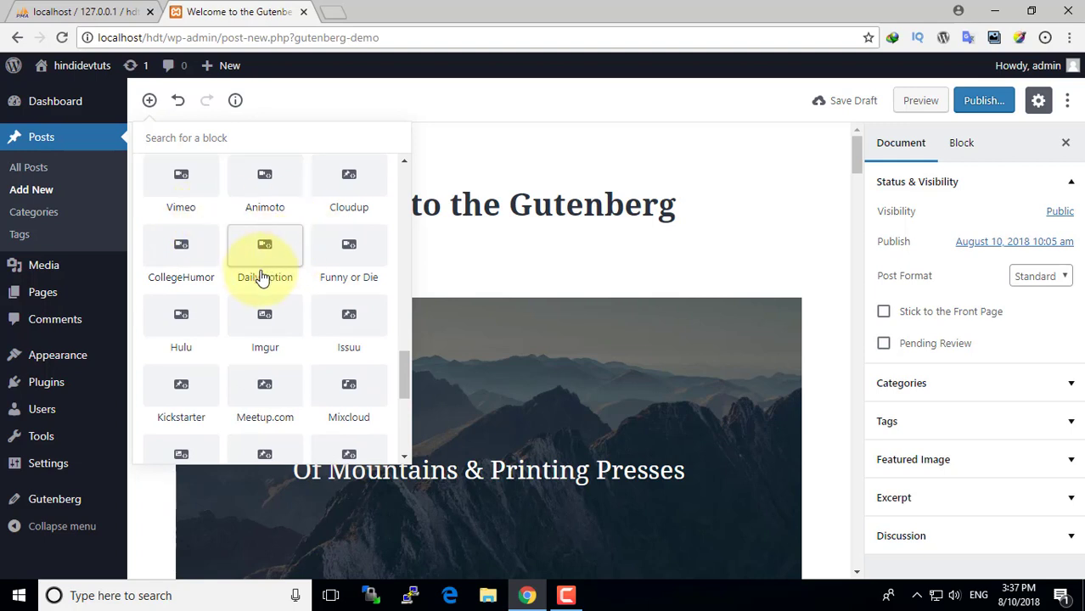
pyautogui.scroll(-2, 286, 261)
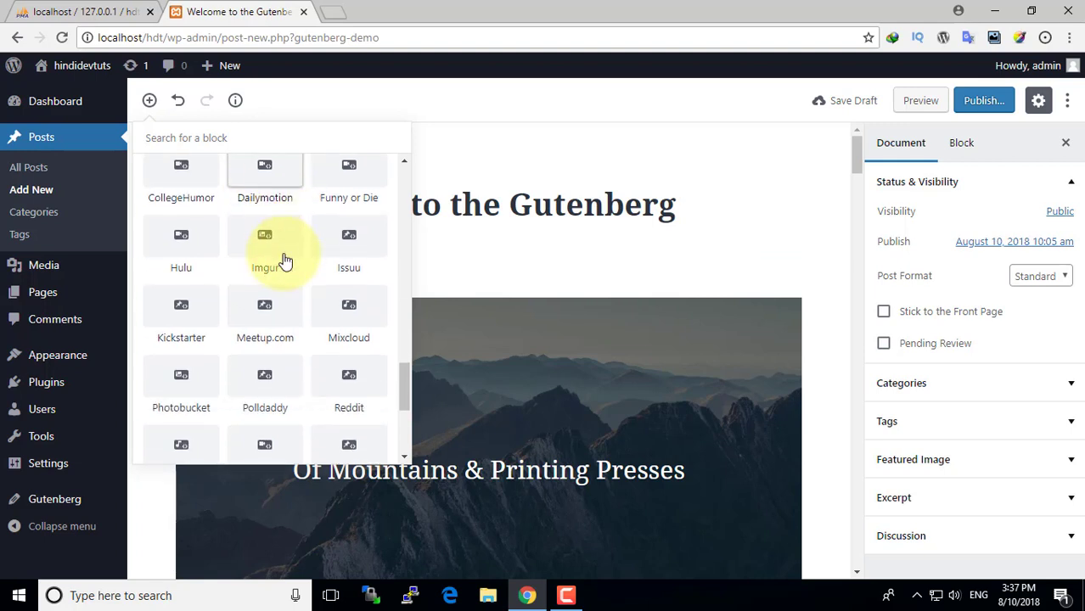
pyautogui.scroll(-2, 286, 261)
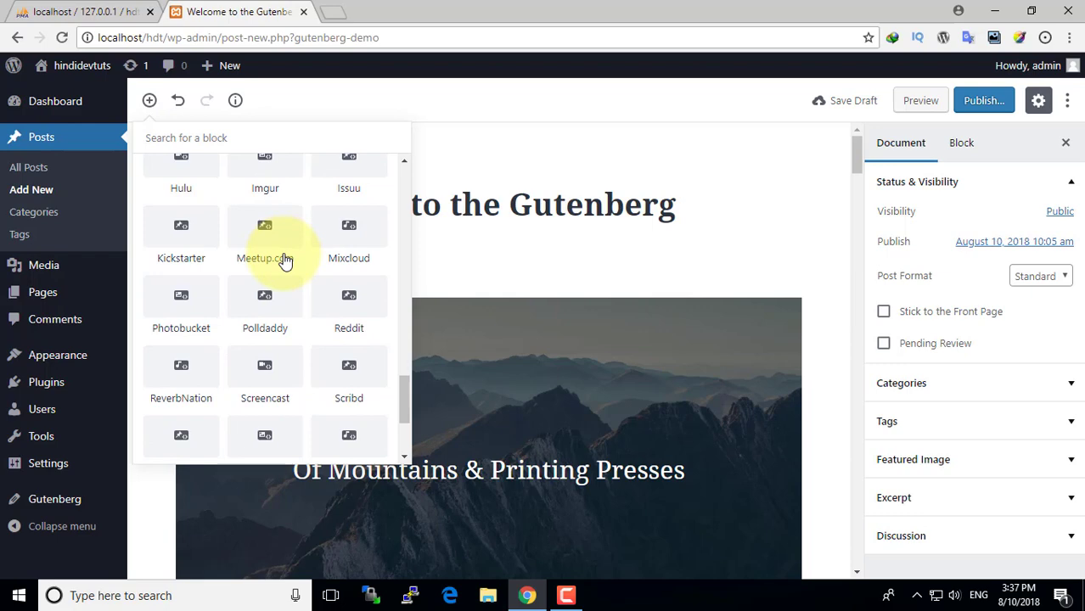
pyautogui.scroll(-3, 286, 261)
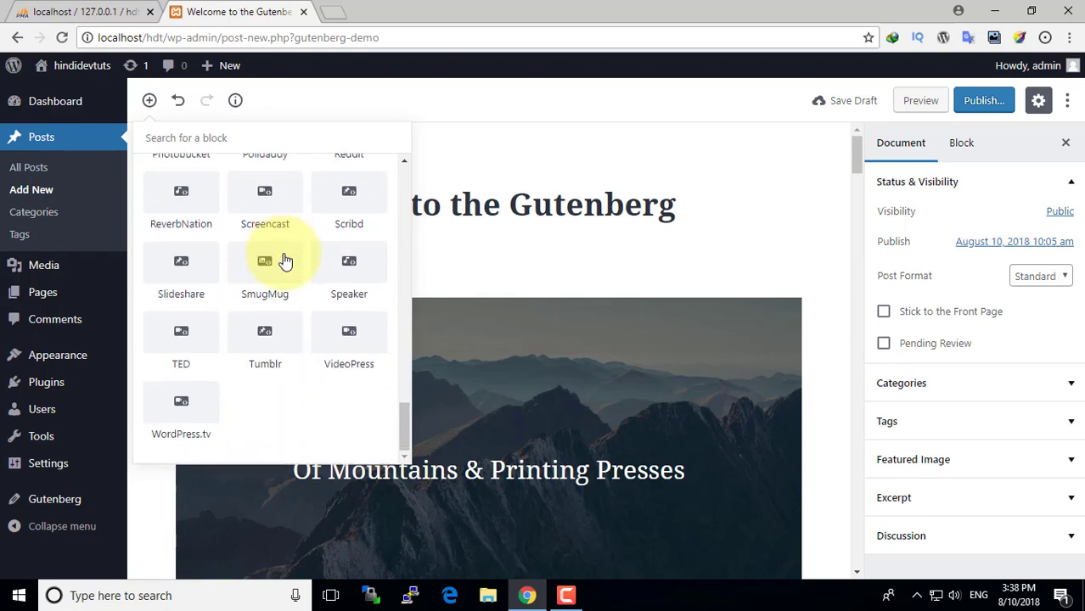
pyautogui.scroll(10, 285, 261)
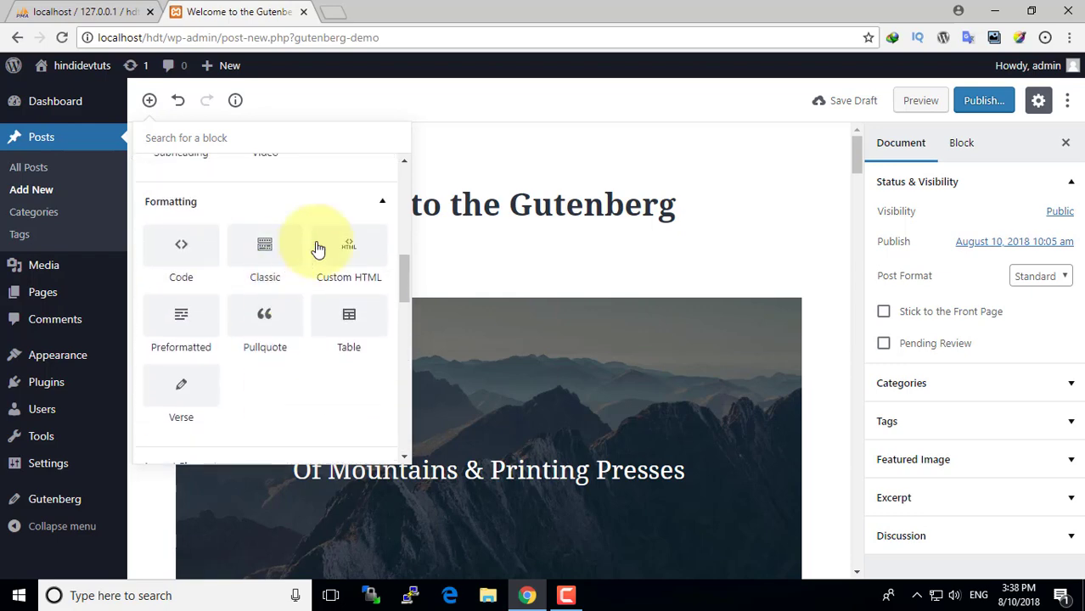
pyautogui.click(520, 145)
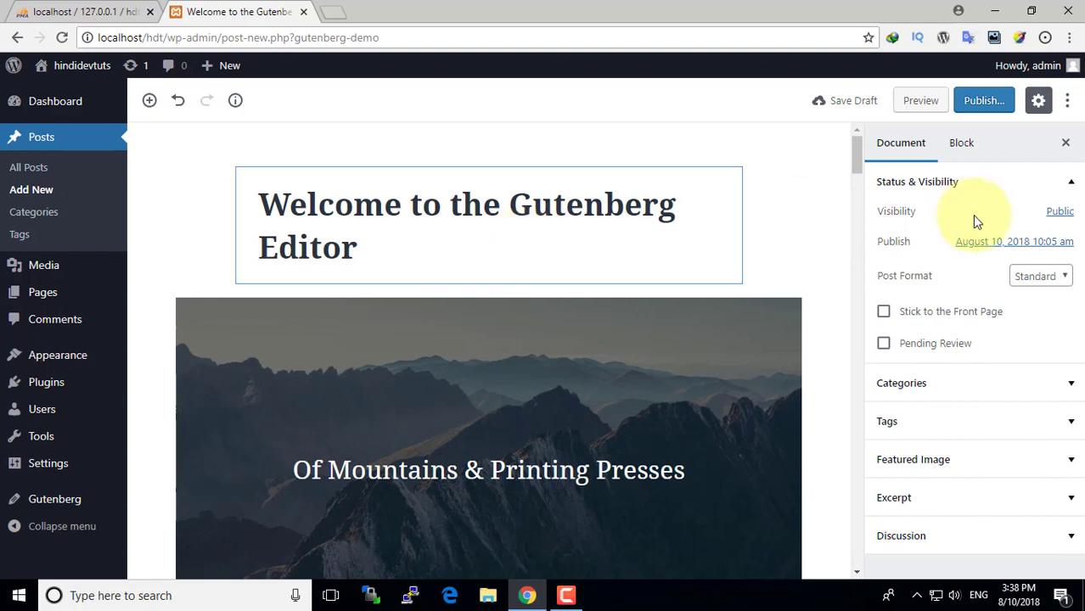
# - Select the cover image block and toggle its Fixed Background setting on and off
pyautogui.click(961, 150)
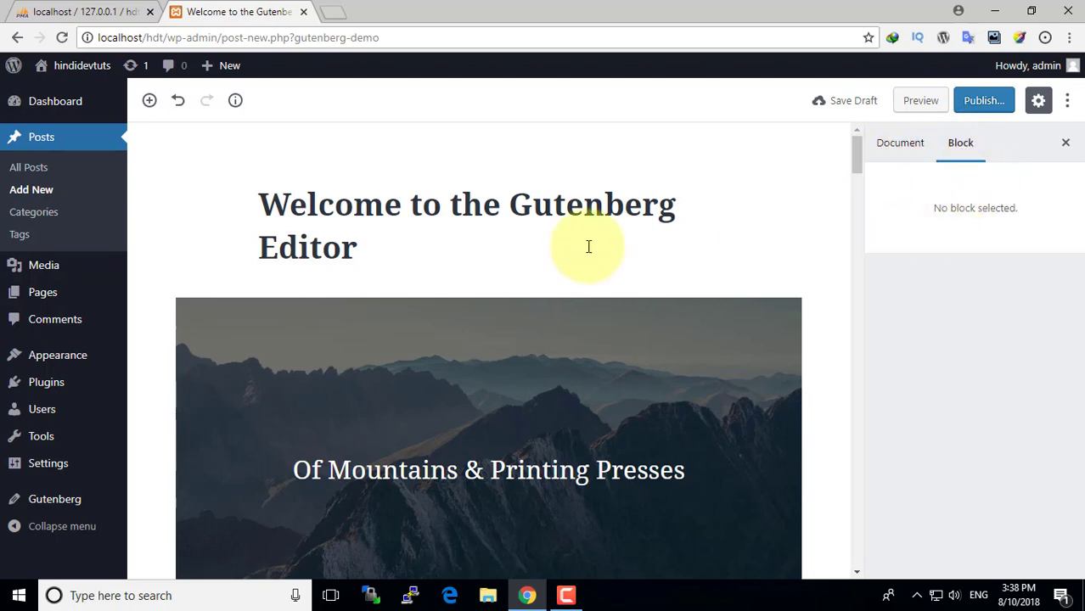
pyautogui.scroll(-4, 743, 236)
pyautogui.scroll(3, 744, 237)
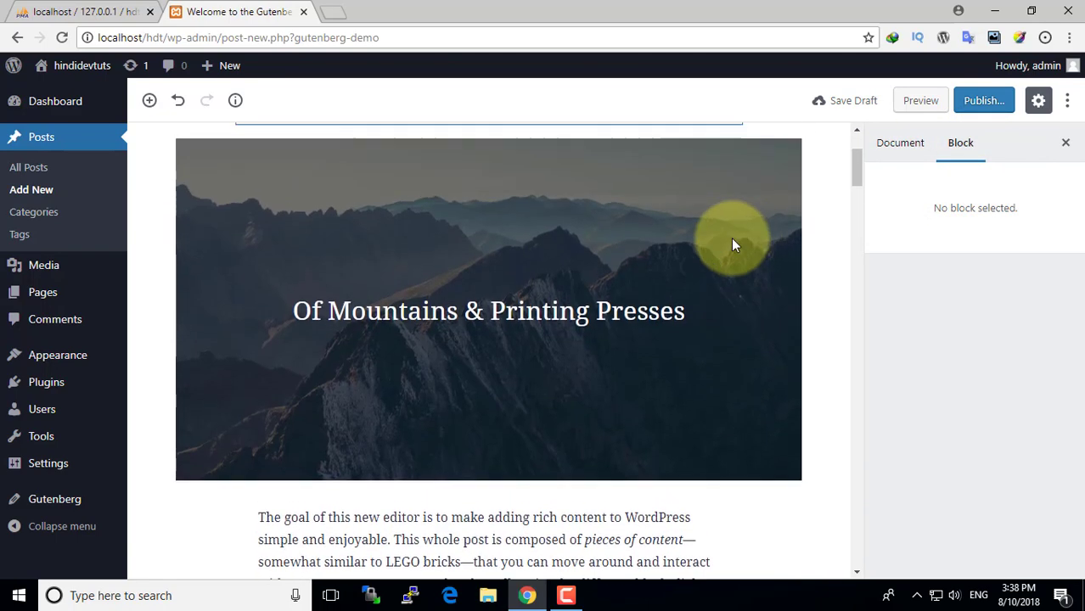
pyautogui.click(613, 261)
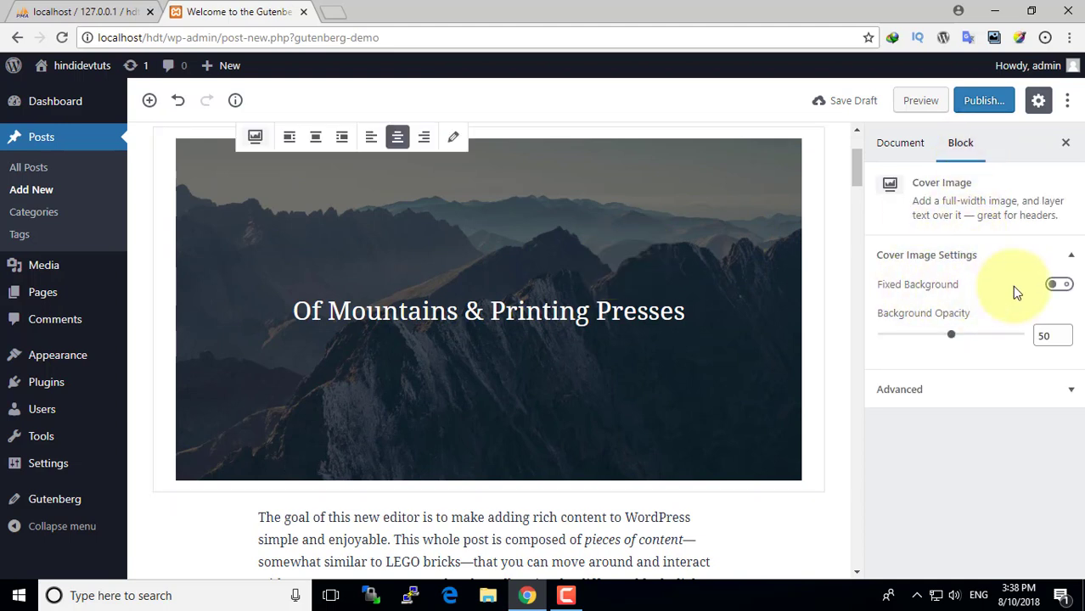
pyautogui.click(1059, 285)
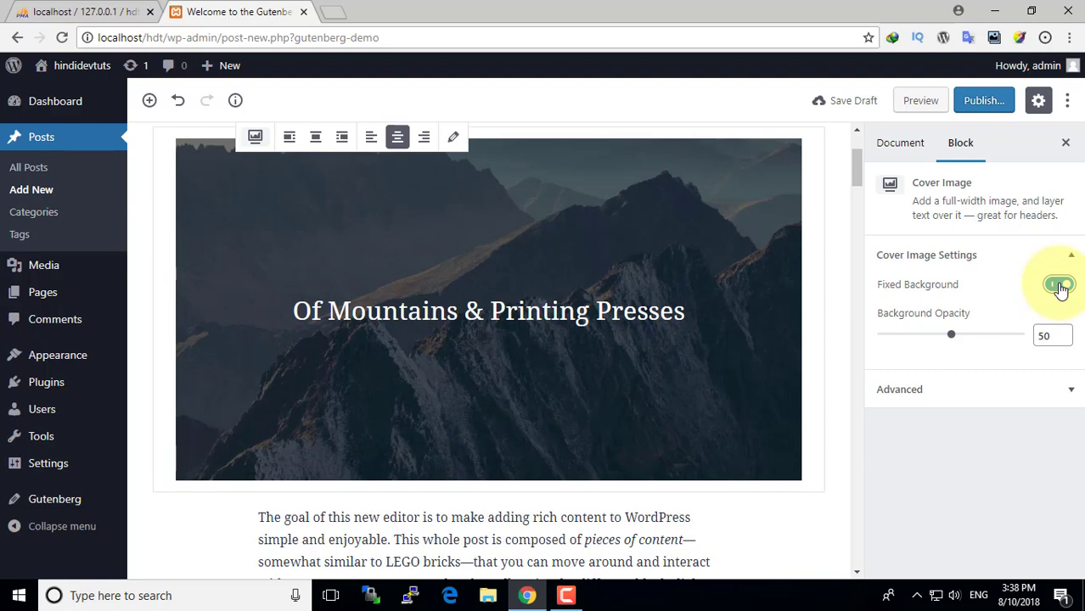
pyautogui.click(1060, 286)
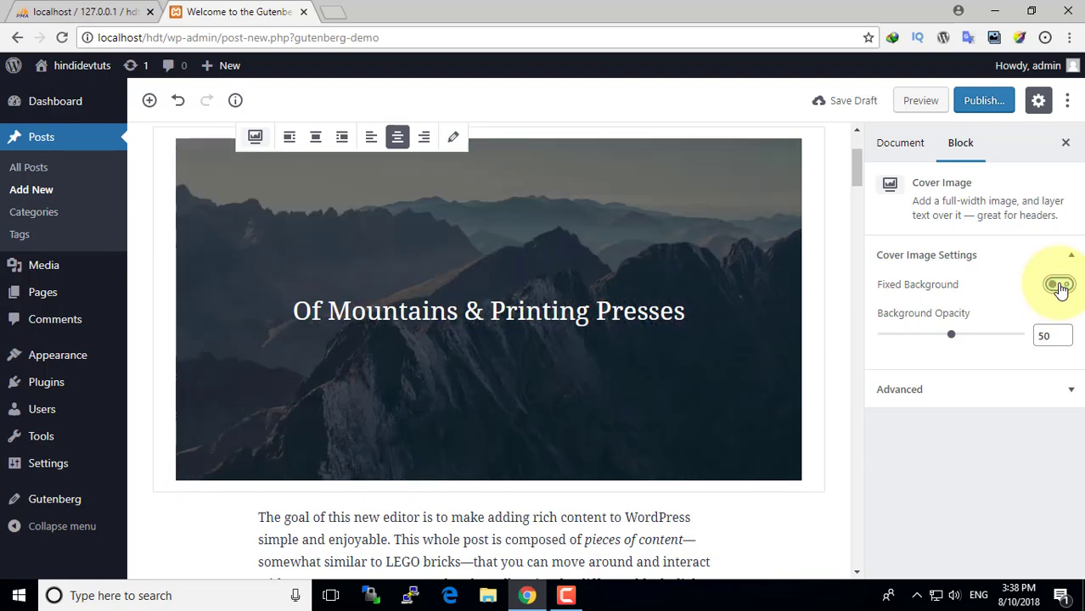
pyautogui.click(1060, 286)
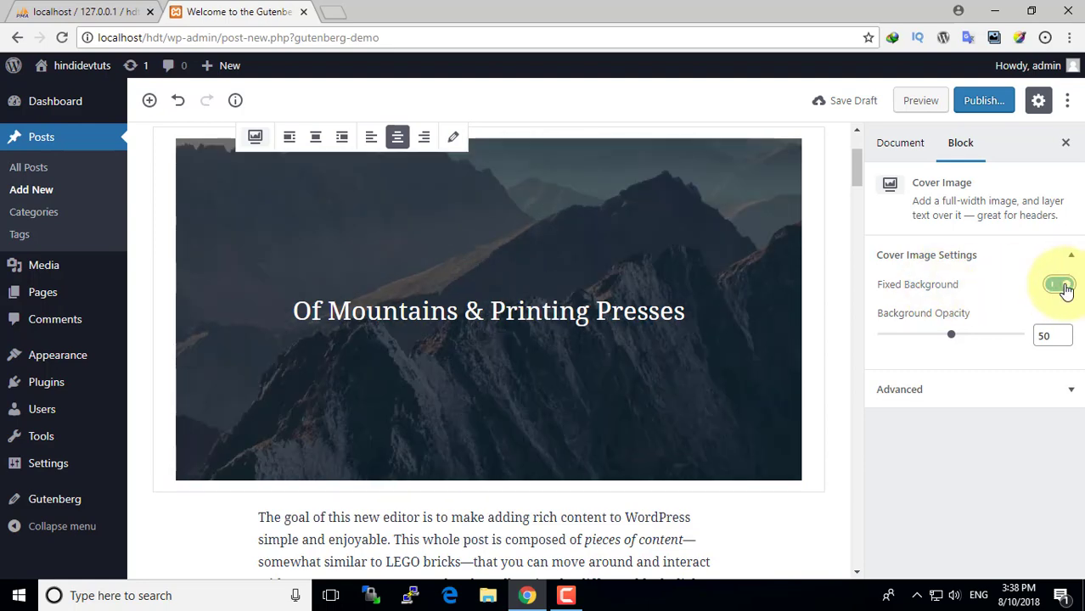
pyautogui.scroll(-3, 467, 276)
pyautogui.scroll(4, 467, 276)
pyautogui.scroll(-2, 467, 280)
pyautogui.scroll(-3, 467, 284)
pyautogui.scroll(4, 467, 284)
pyautogui.scroll(-4, 466, 285)
pyautogui.scroll(4, 467, 282)
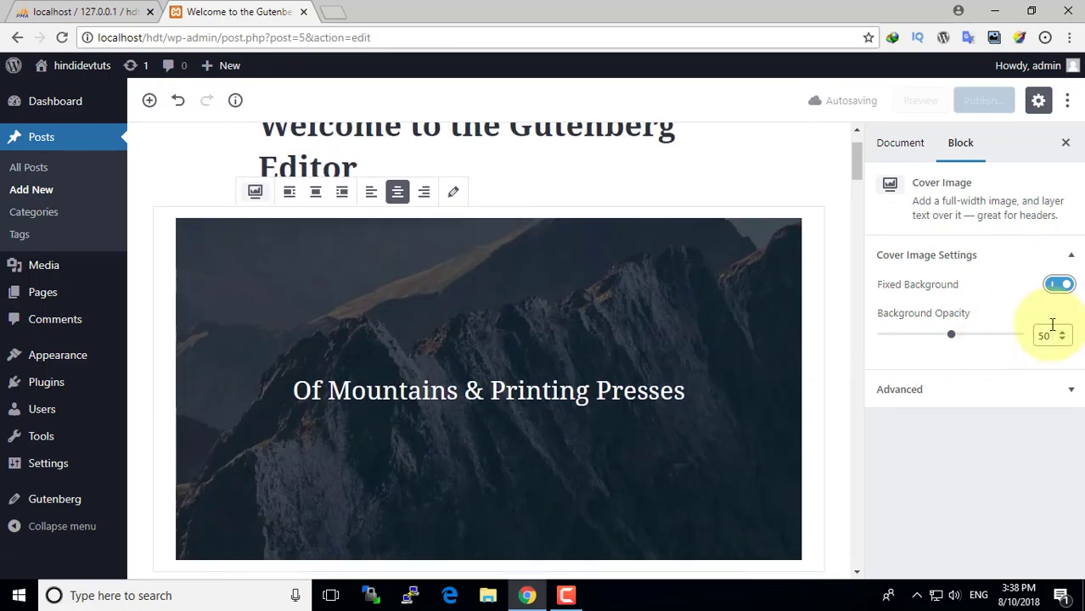
# - Leave Fixed Background off and set the background opacity to 50
pyautogui.click(1058, 283)
pyautogui.scroll(-1, 593, 303)
pyautogui.scroll(-3, 593, 303)
pyautogui.scroll(4, 593, 303)
pyautogui.scroll(-4, 592, 304)
pyautogui.scroll(3, 593, 303)
pyautogui.scroll(-2, 592, 303)
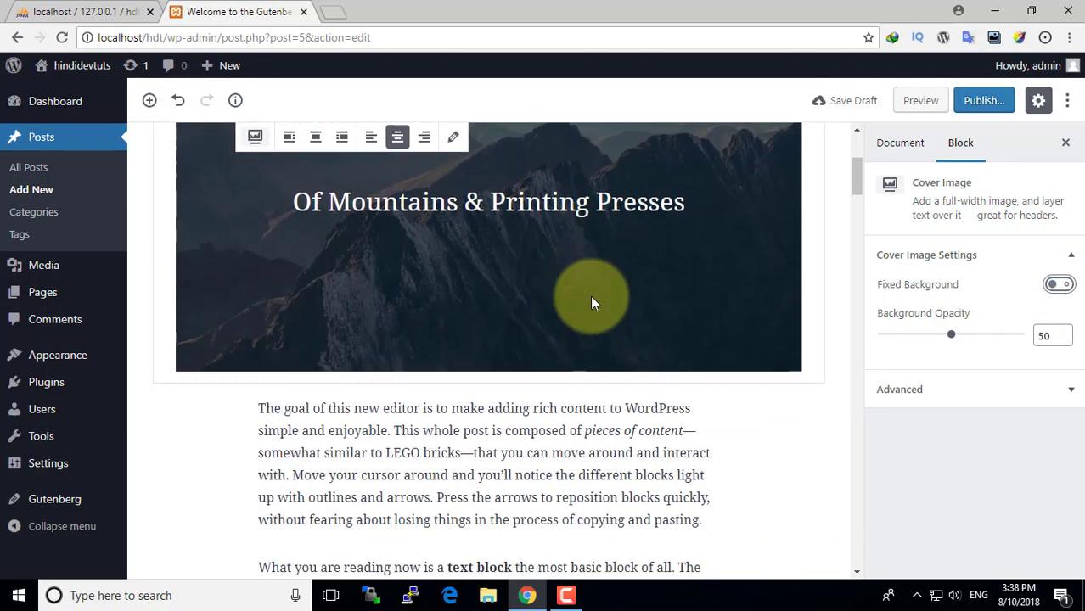
pyautogui.scroll(2, 823, 410)
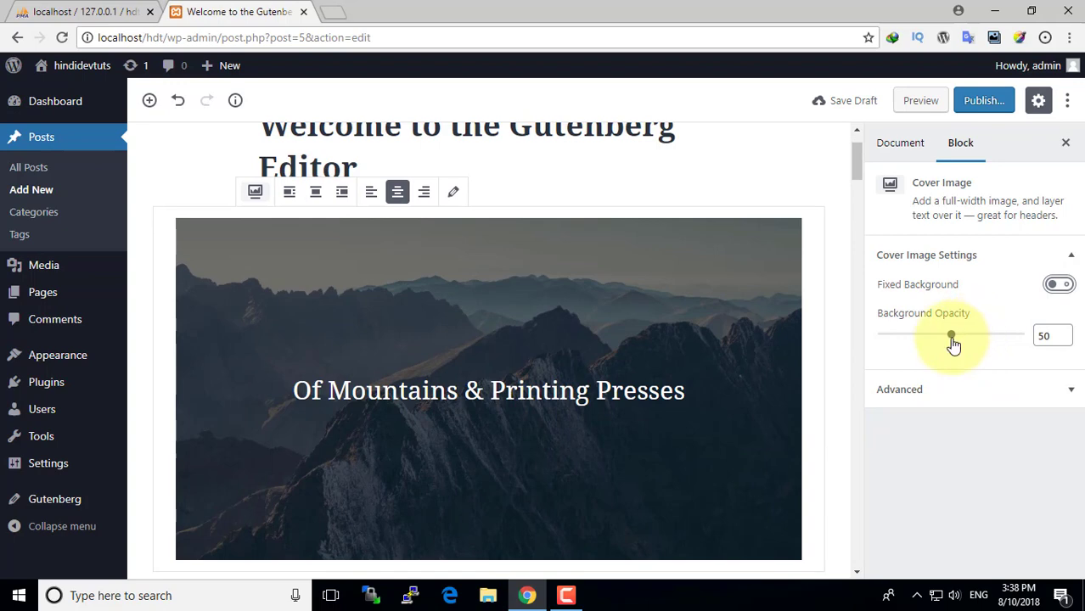
pyautogui.moveTo(919, 341); pyautogui.dragTo(950, 341)
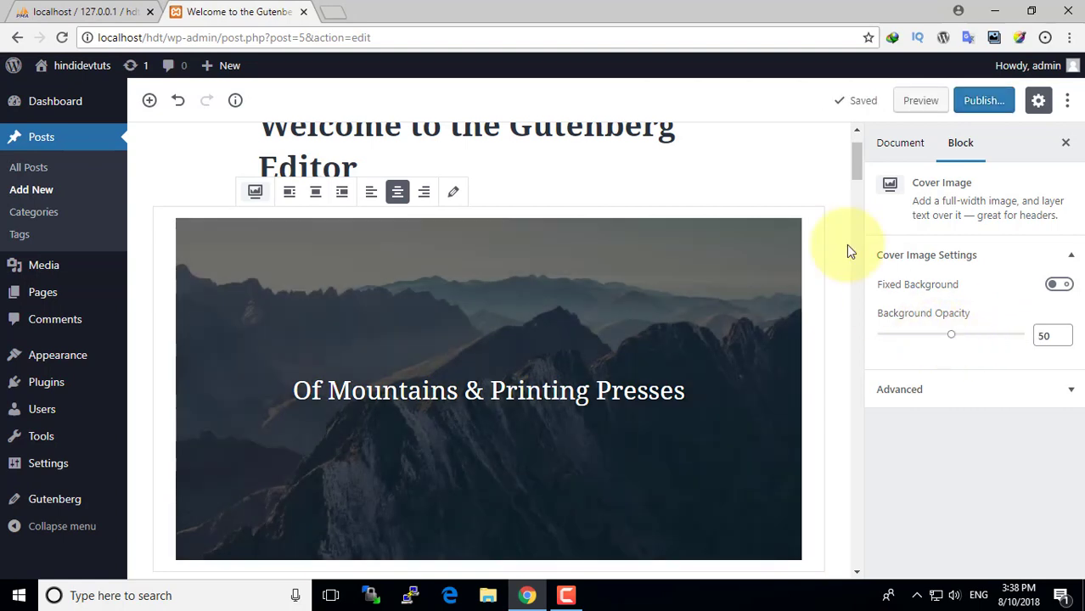
pyautogui.scroll(1, 582, 281)
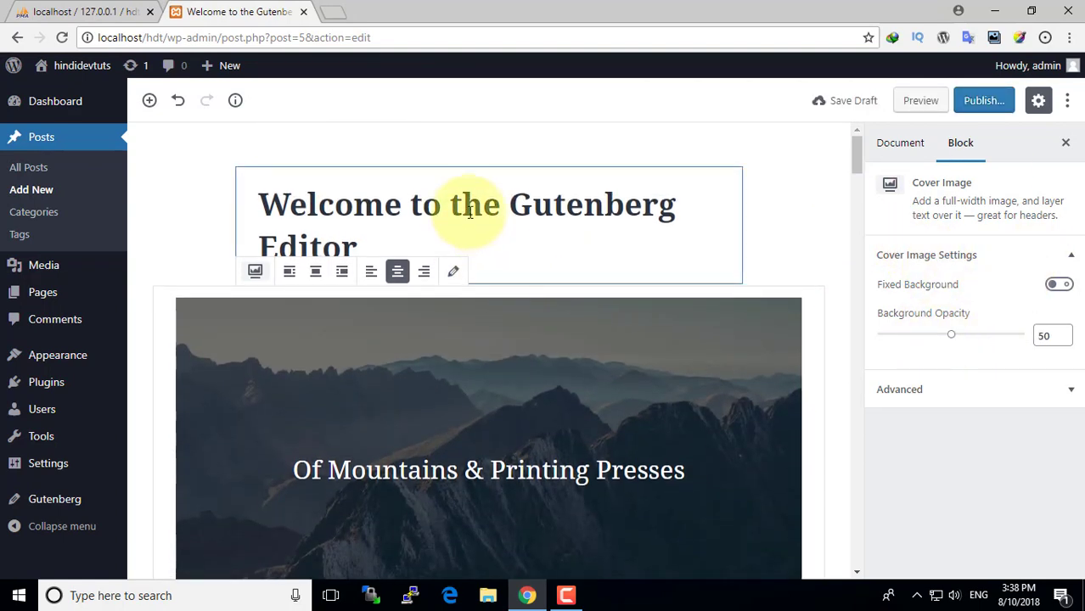
# - Select and deselect the post title, show block settings, then select the opening paragraph
pyautogui.click(470, 212)
pyautogui.moveTo(373, 249); pyautogui.dragTo(250, 206)
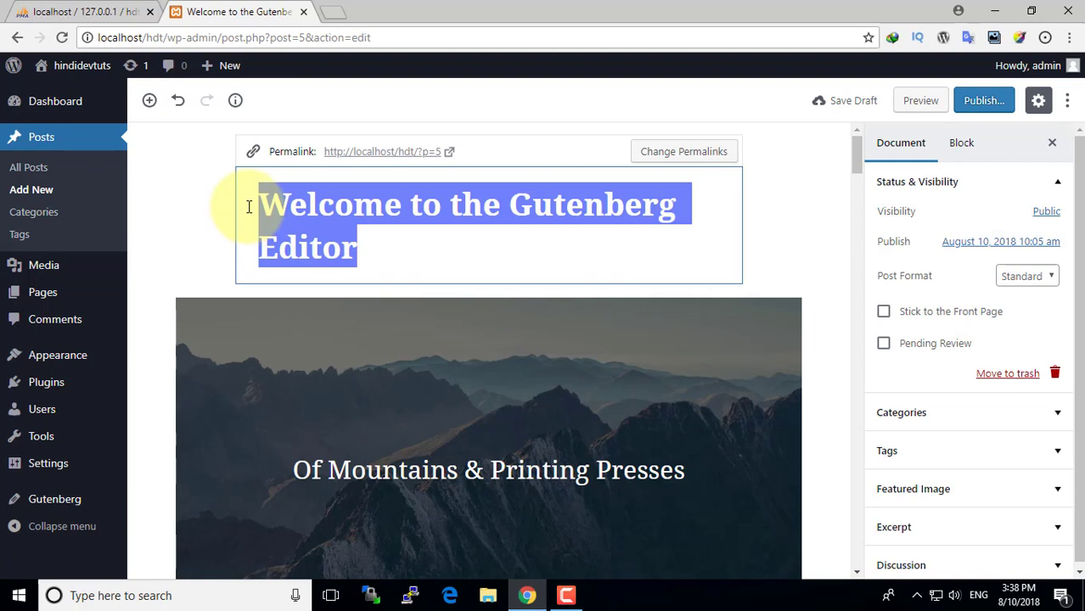
pyautogui.click(389, 207)
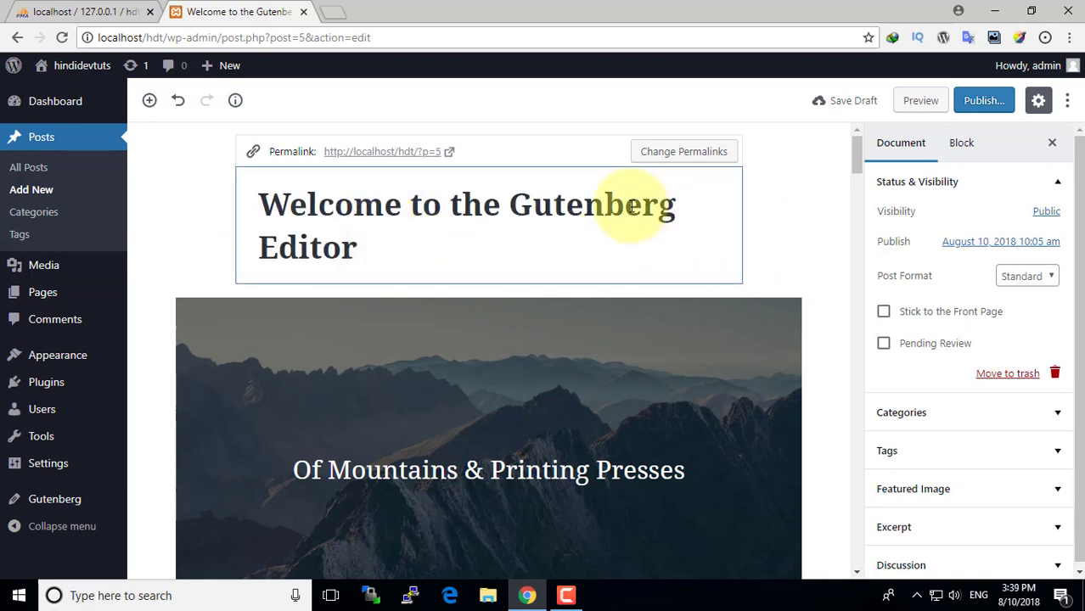
pyautogui.click(962, 144)
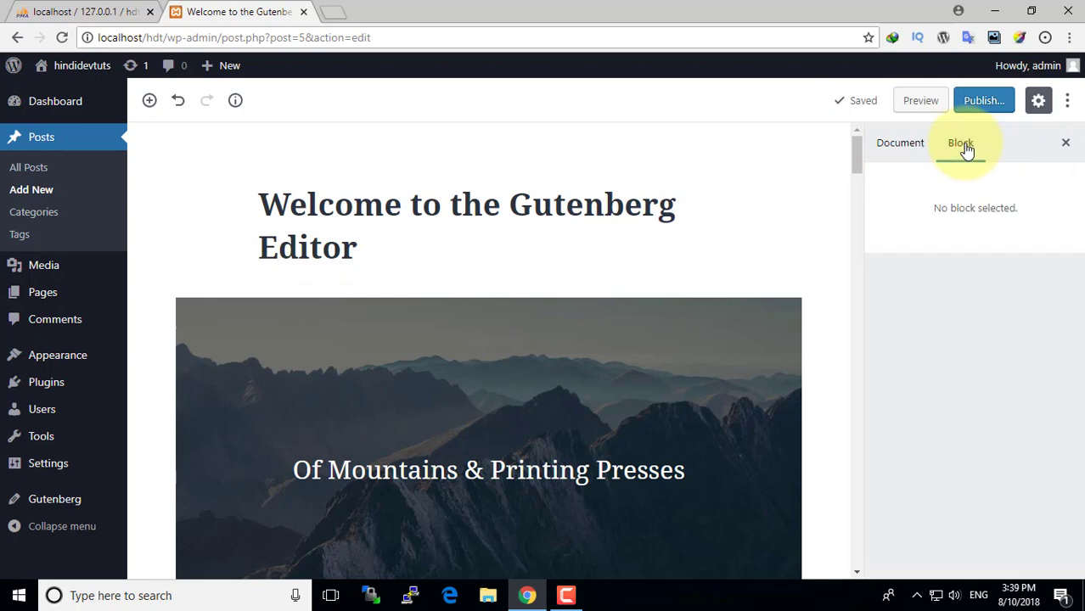
pyautogui.click(484, 211)
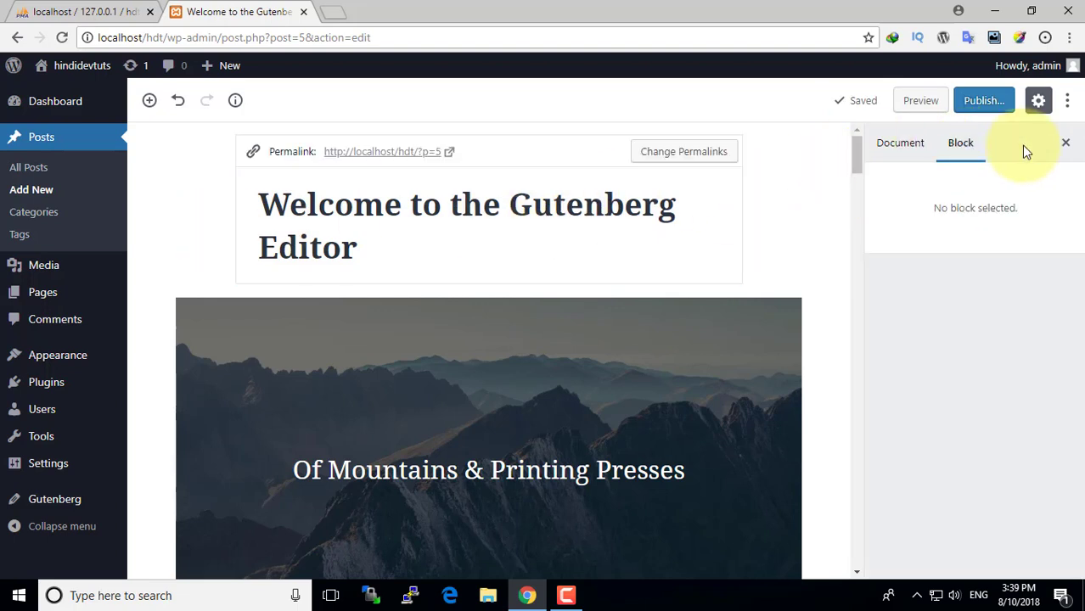
pyautogui.scroll(-4, 744, 229)
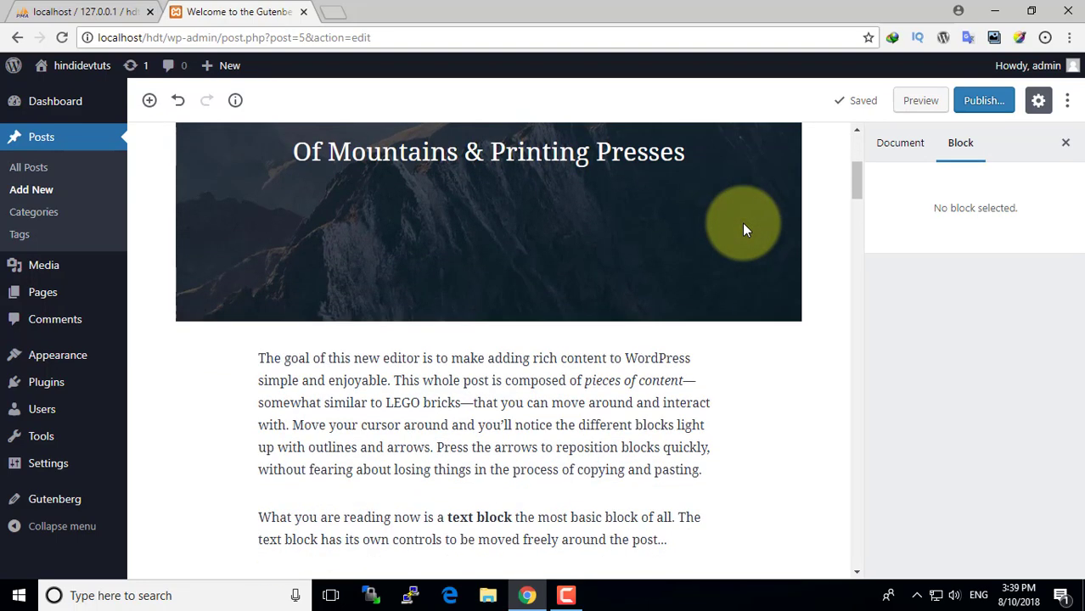
pyautogui.scroll(-2, 743, 230)
pyautogui.click(547, 246)
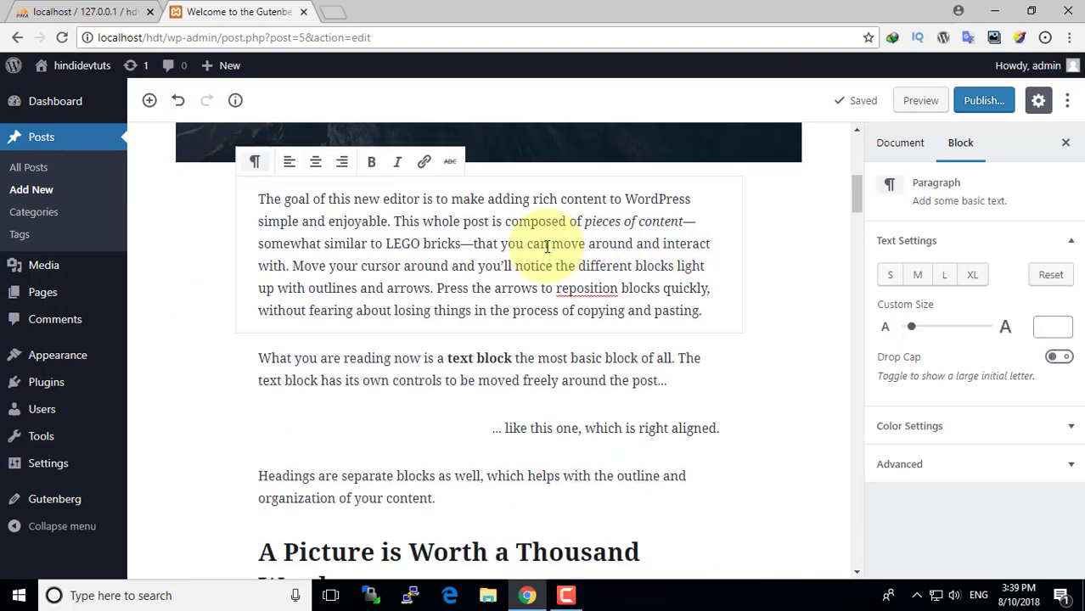
# - Bold the whole opening paragraph and adjust its custom text size, ending at 18
pyautogui.scroll(1, 547, 245)
pyautogui.click(577, 340)
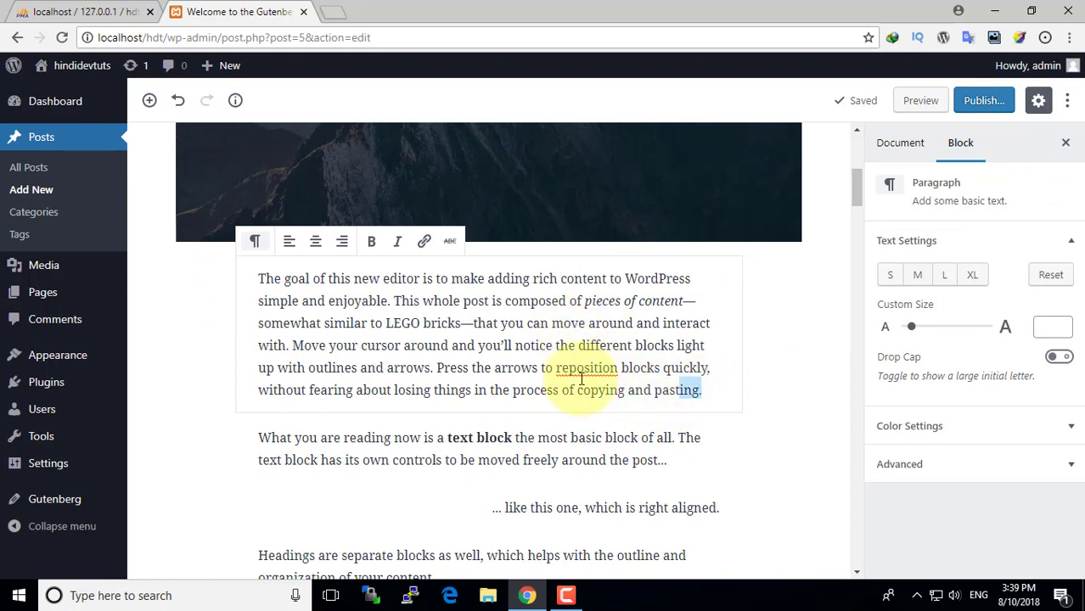
pyautogui.hotkey('ctrl', 'a')
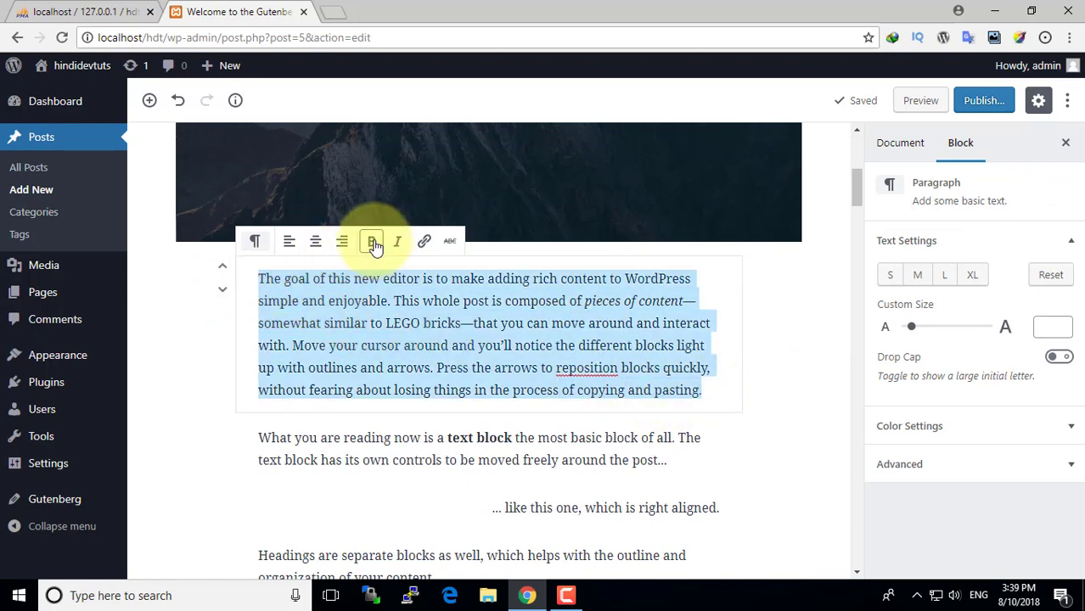
pyautogui.click(374, 243)
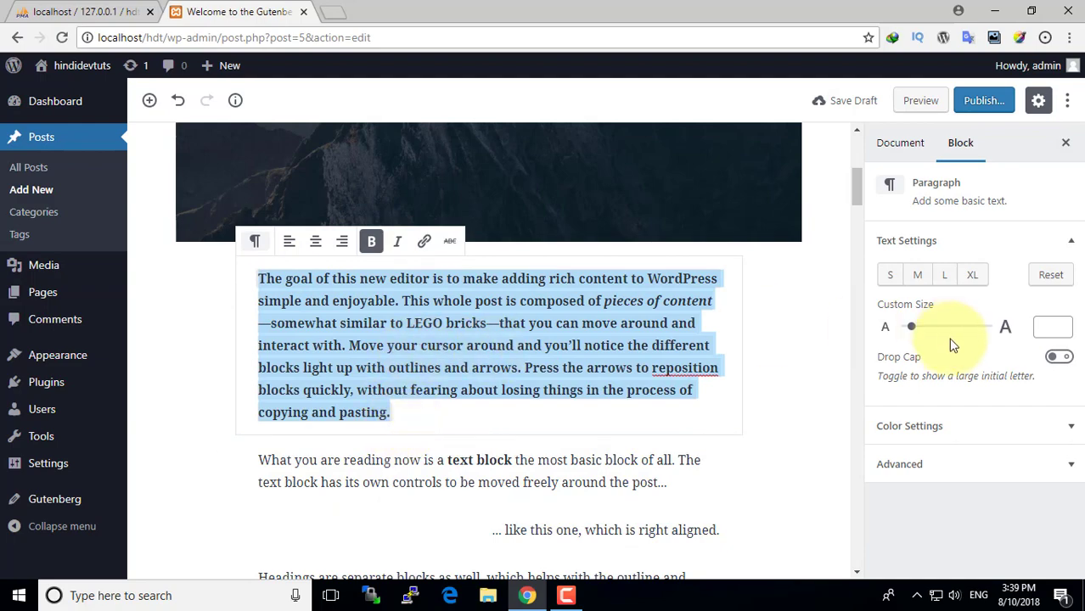
pyautogui.moveTo(918, 330)
pyautogui.mouseDown()
pyautogui.moveTo(940, 330)
pyautogui.moveTo(914, 329)
pyautogui.mouseUp()
pyautogui.click(787, 294)
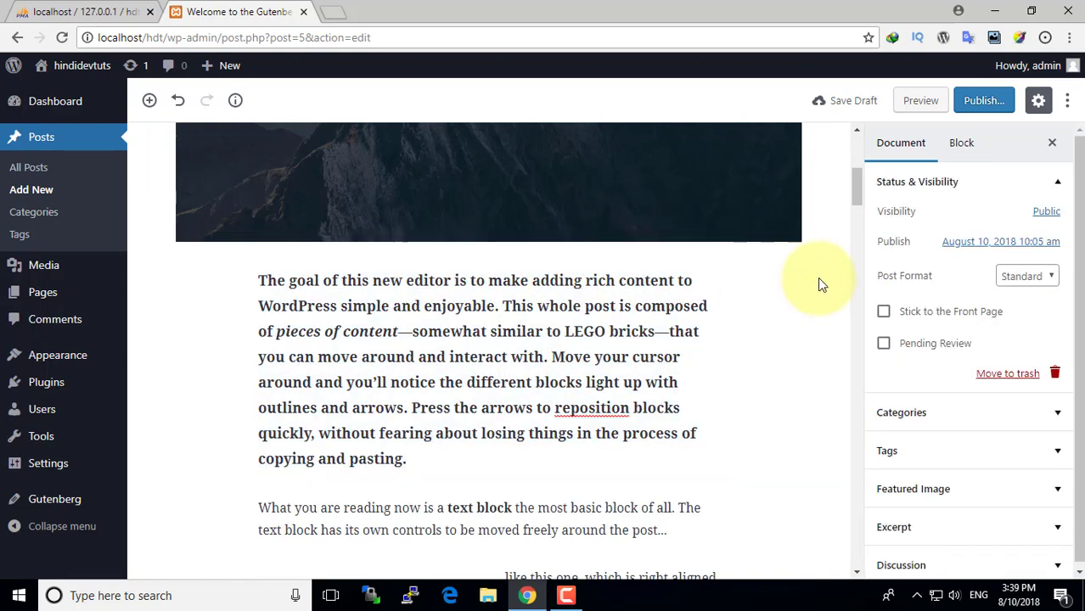
pyautogui.scroll(3, 819, 255)
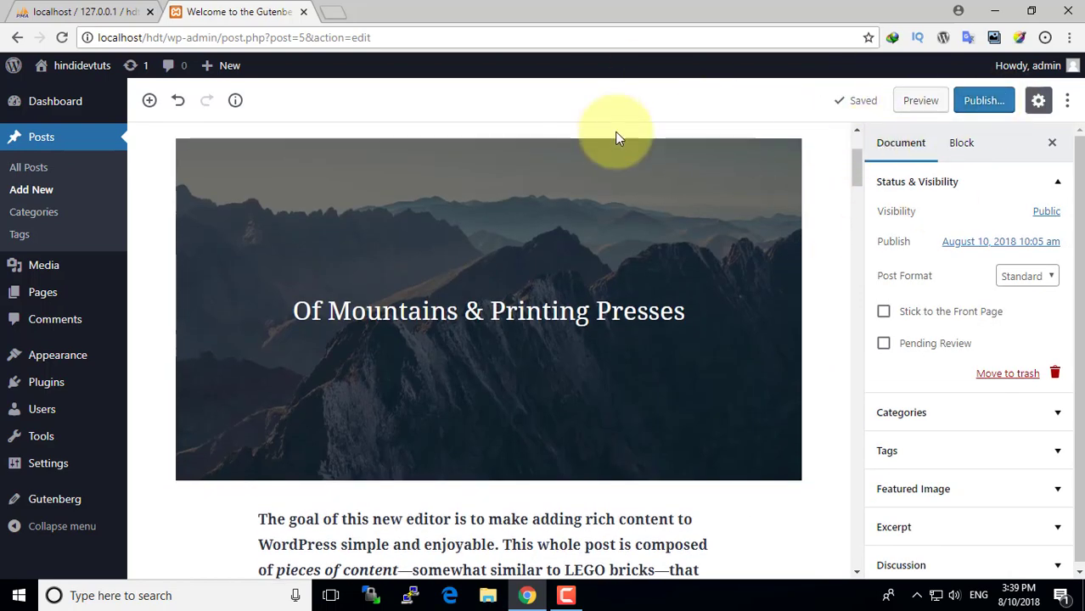
# - Preview the post in a new tab down to its comment form, then return to the editor
pyautogui.click(920, 100)
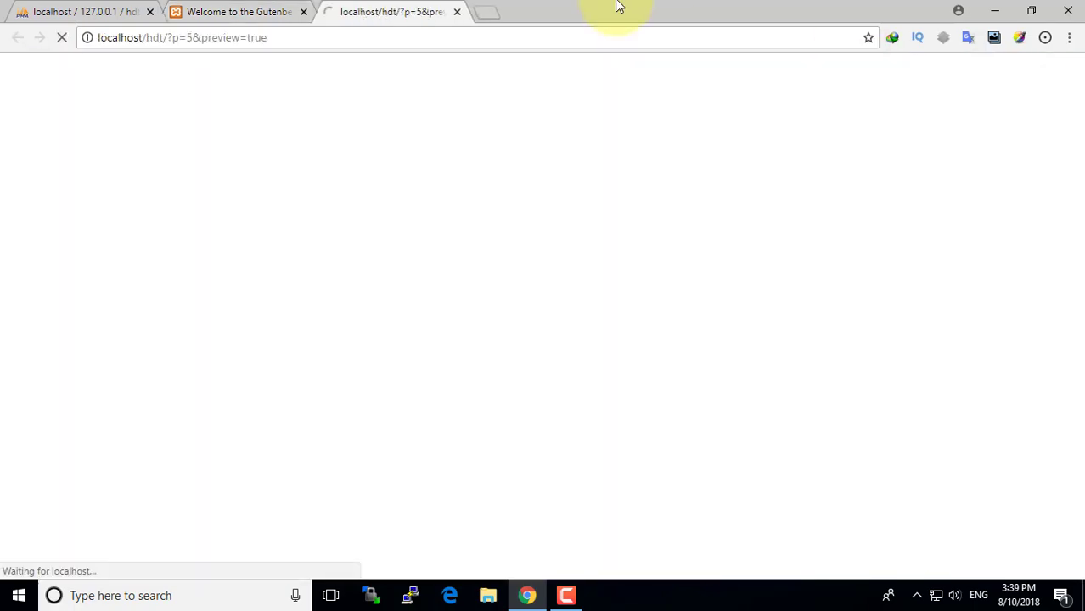
pyautogui.scroll(-10, 386, 339)
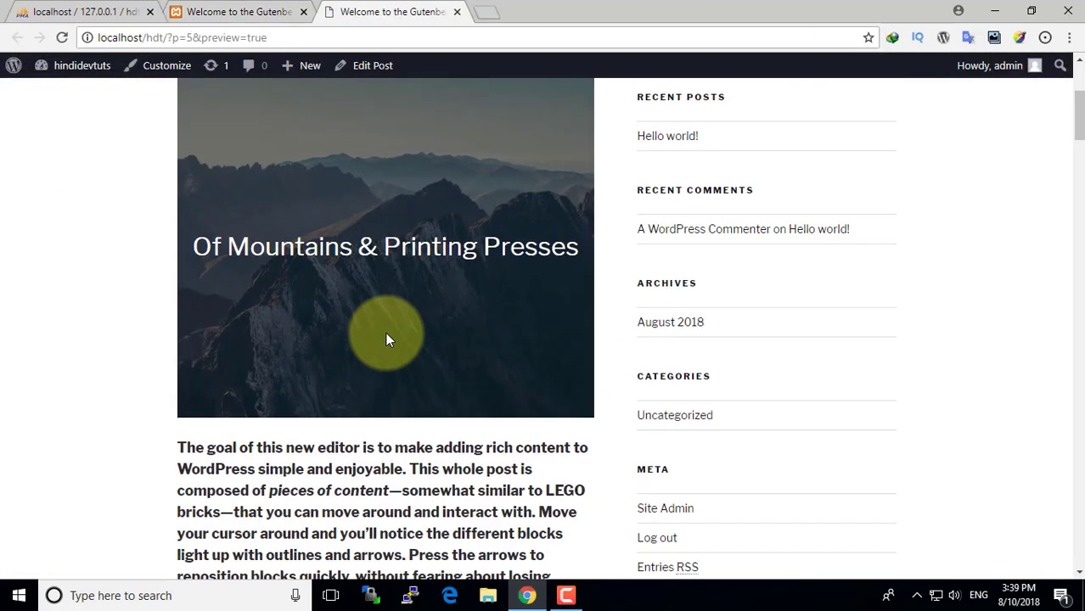
pyautogui.scroll(-3, 387, 339)
pyautogui.scroll(15, 387, 339)
pyautogui.scroll(1, 385, 340)
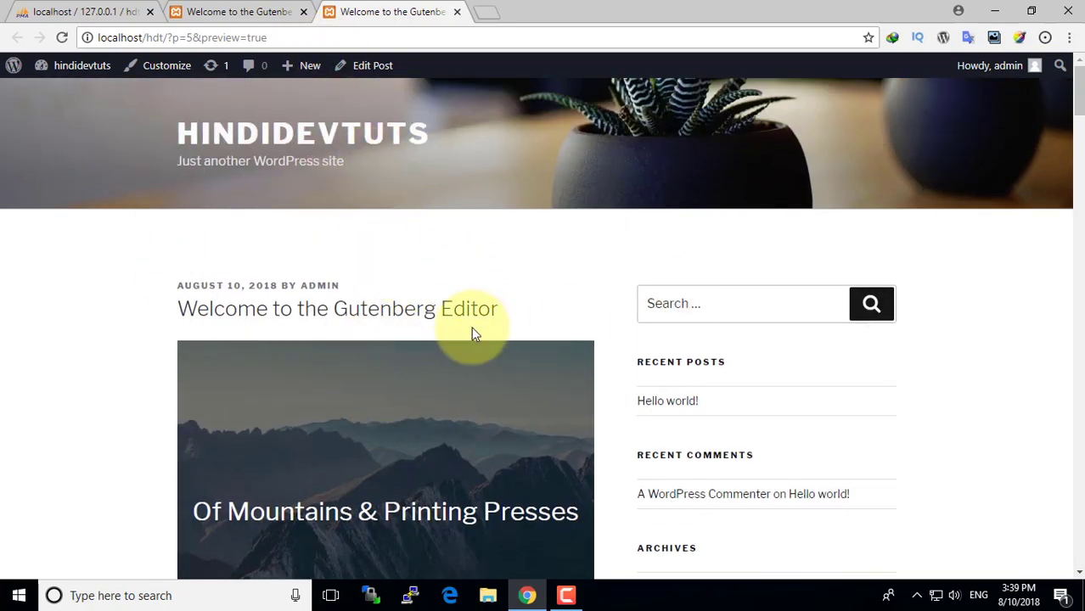
pyautogui.scroll(-3, 472, 334)
pyautogui.scroll(-3, 641, 359)
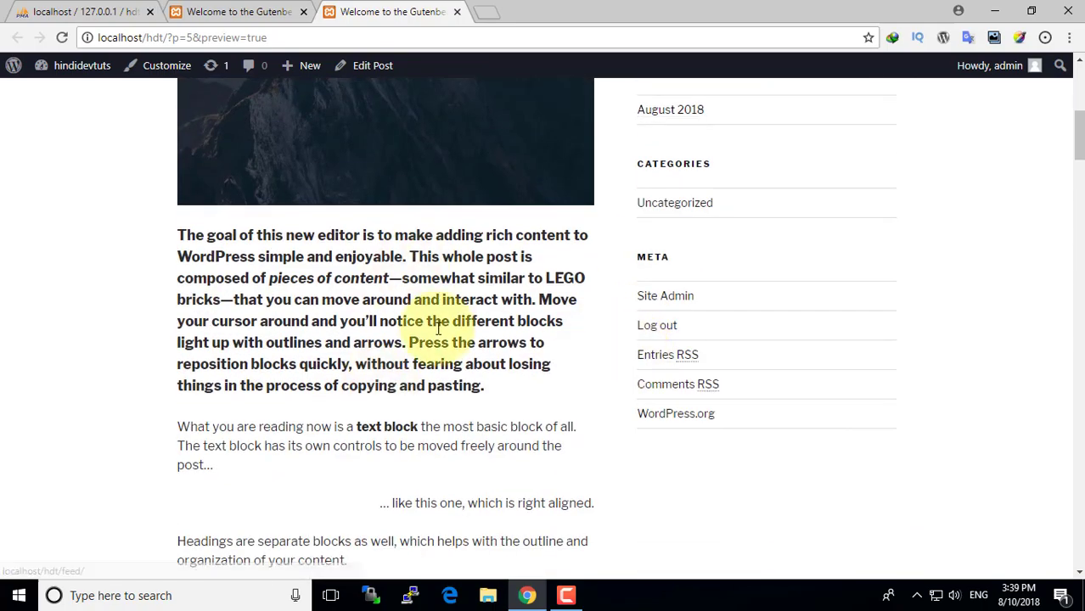
pyautogui.scroll(-8, 510, 429)
pyautogui.scroll(-10, 515, 422)
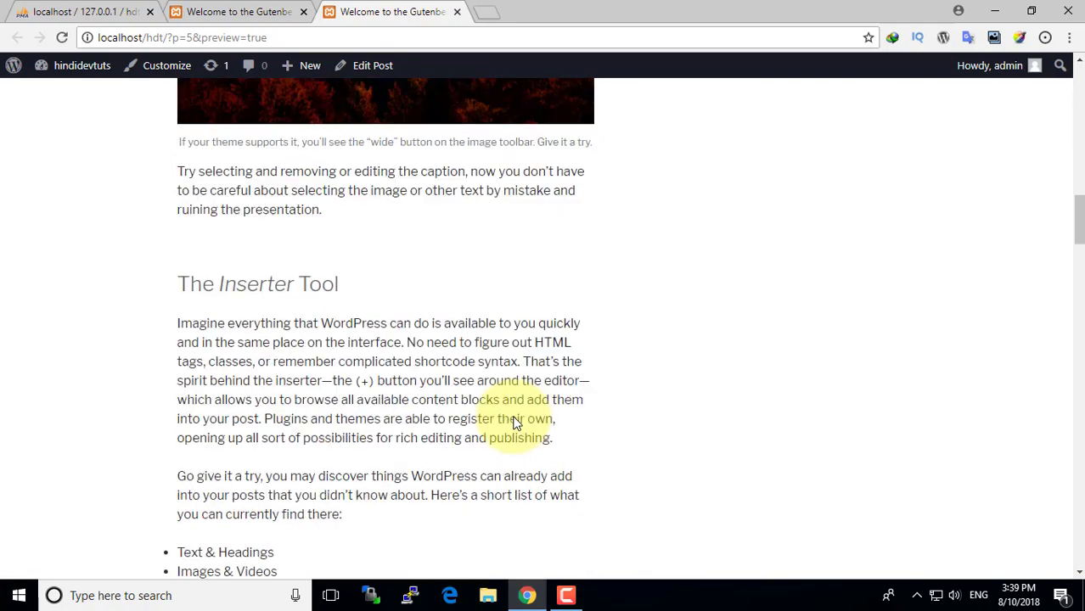
pyautogui.scroll(-15, 514, 416)
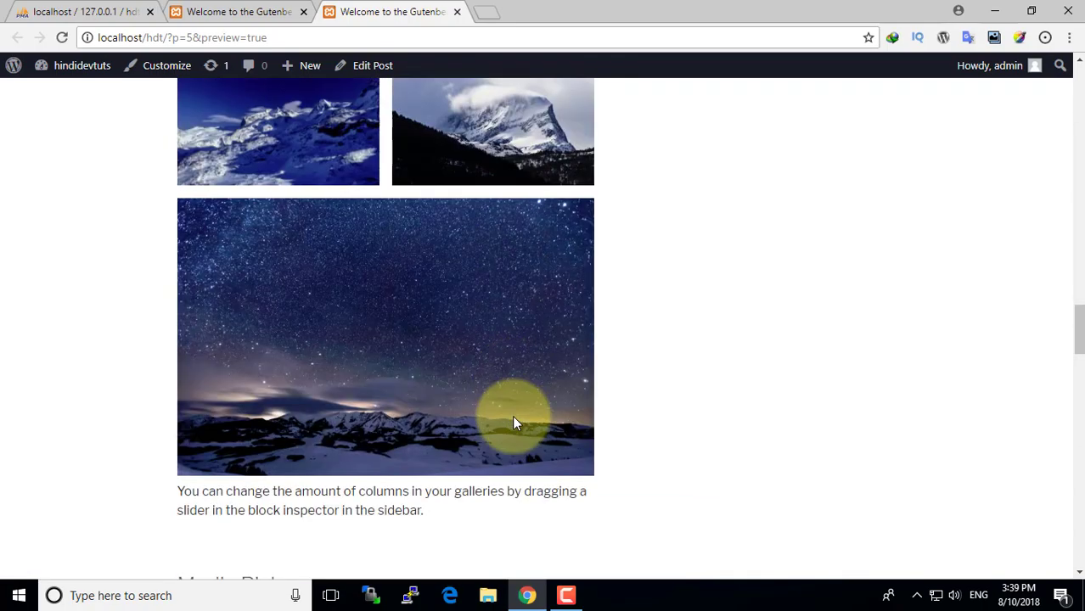
pyautogui.scroll(-6, 451, 380)
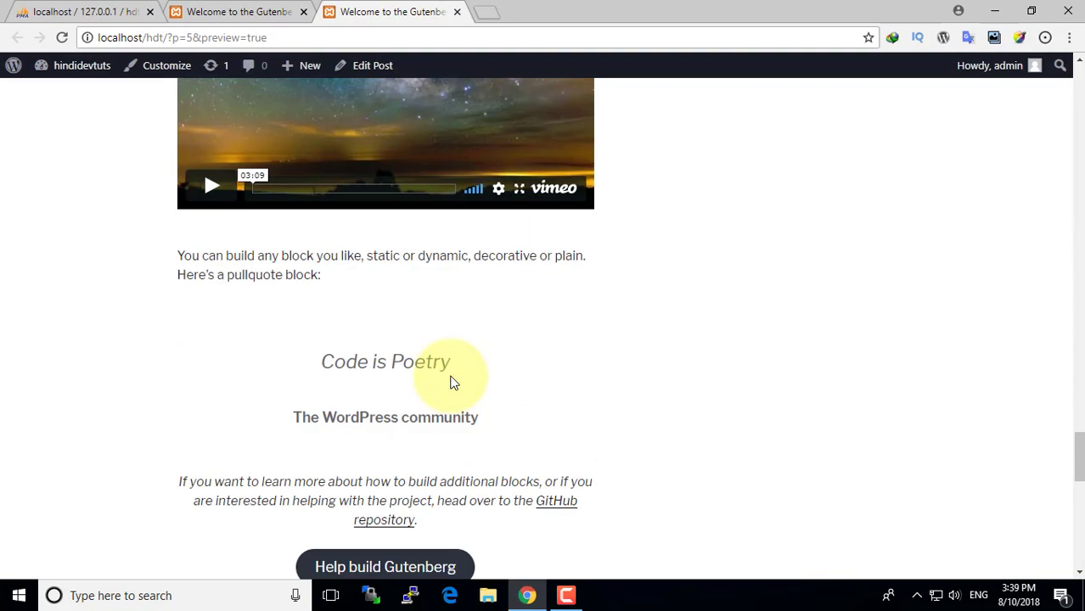
pyautogui.scroll(5, 451, 380)
pyautogui.scroll(-12, 371, 315)
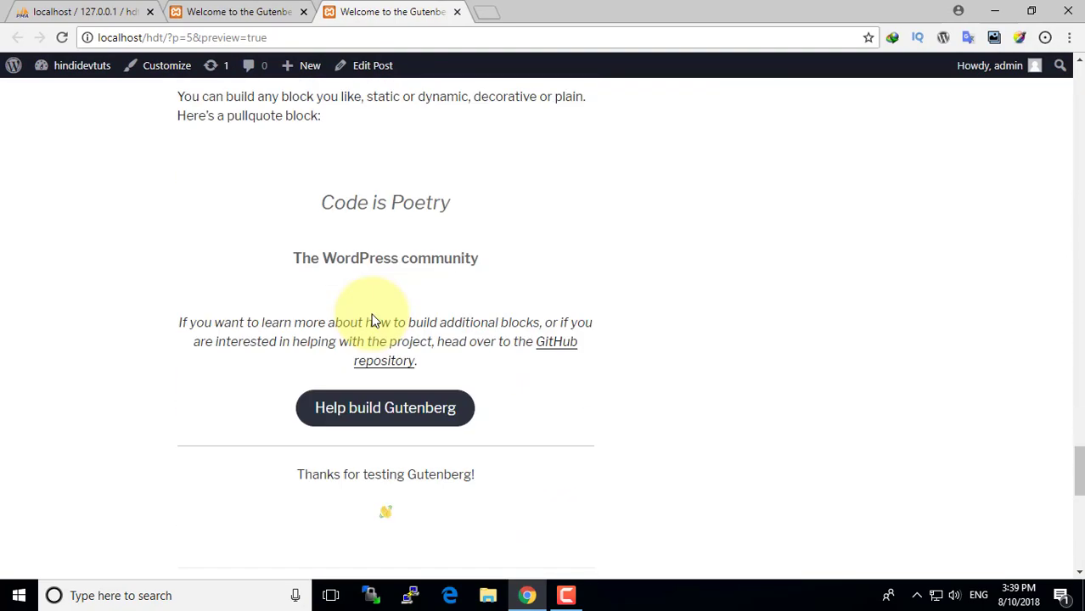
pyautogui.click(247, 12)
# - Back in the Gutenberg demo post editor, scroll to the Vimeo embed and play it
pyautogui.click(599, 238)
pyautogui.scroll(-20, 599, 237)
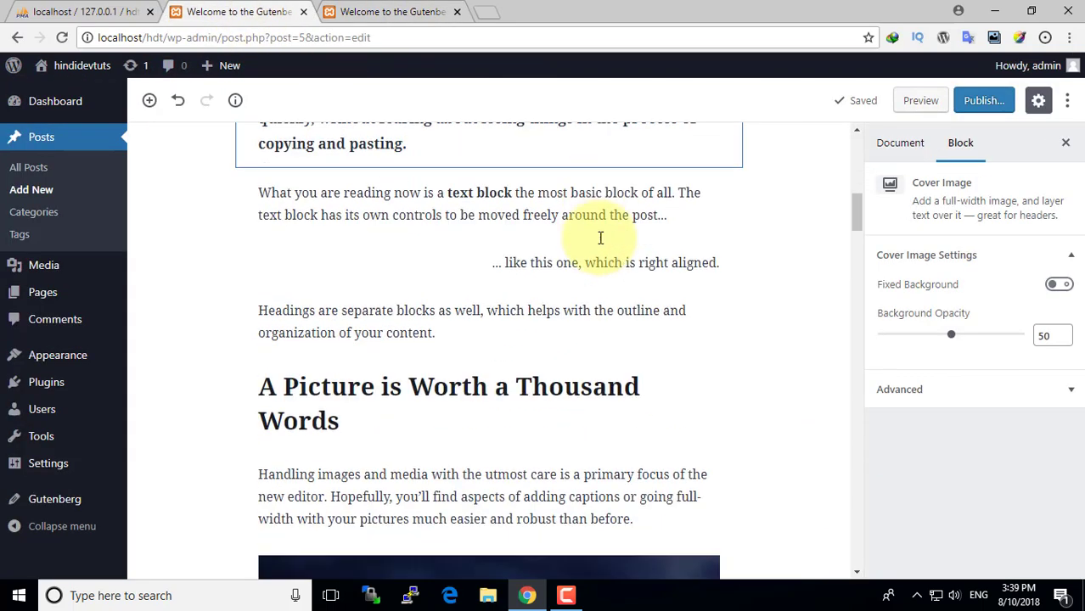
pyautogui.scroll(-15, 599, 242)
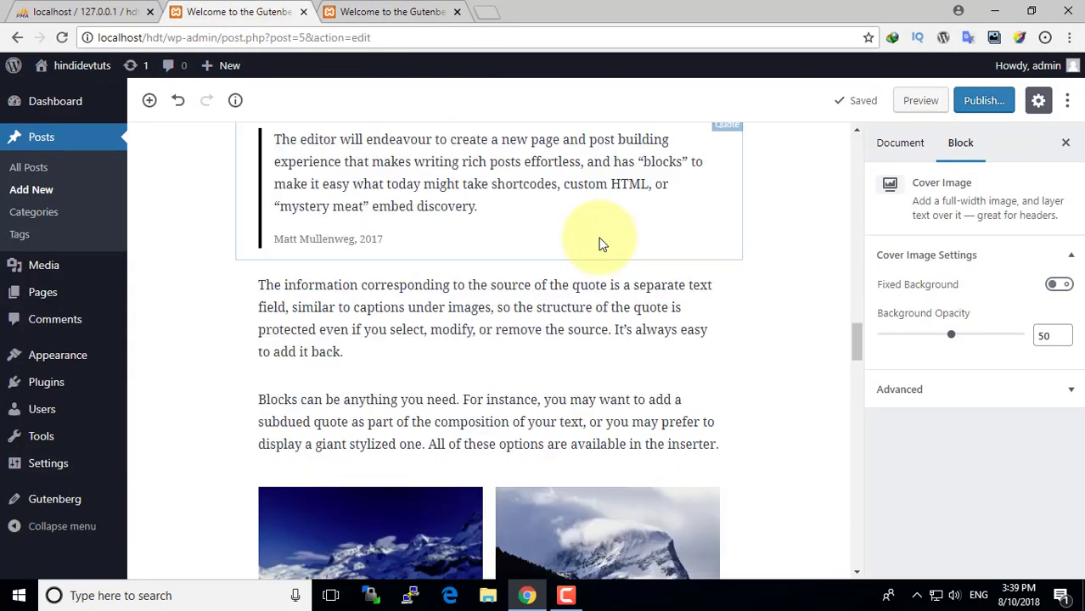
pyautogui.scroll(-12, 598, 242)
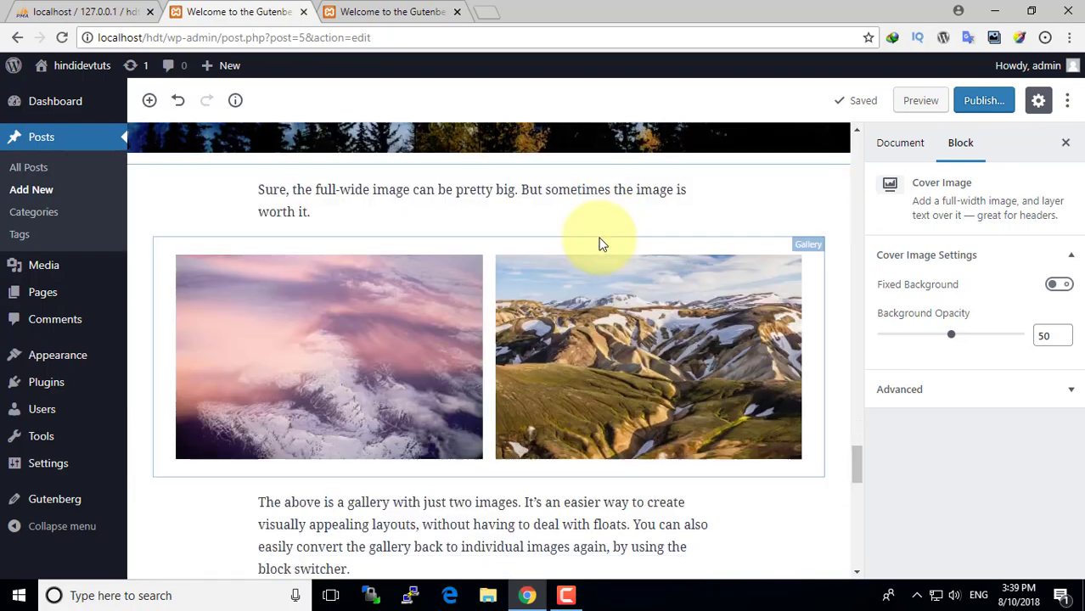
pyautogui.scroll(4, 594, 242)
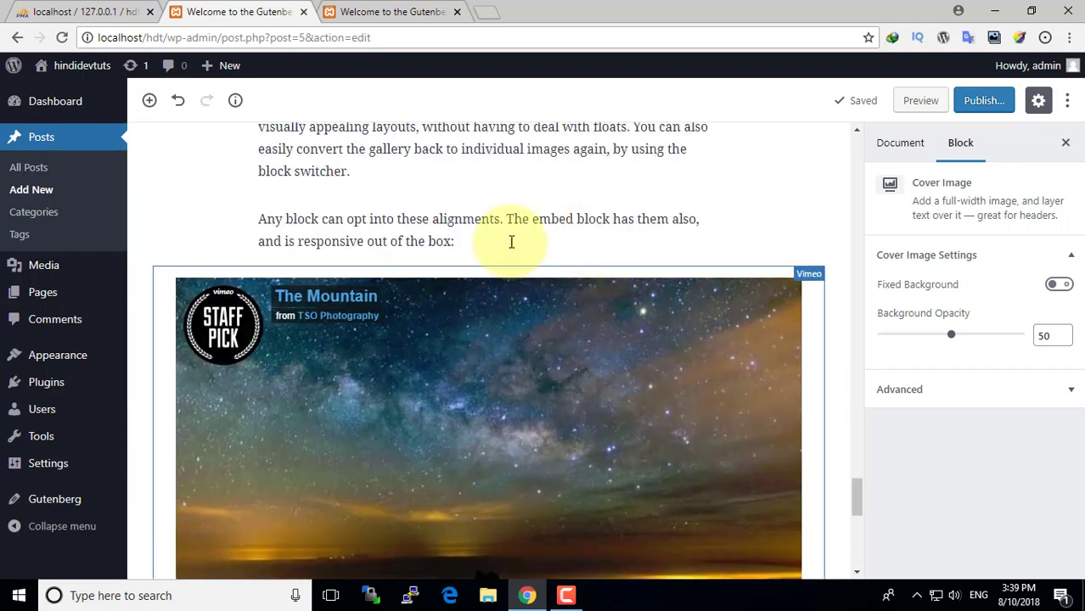
pyautogui.scroll(-2, 484, 322)
pyautogui.click(546, 293)
pyautogui.click(546, 293)
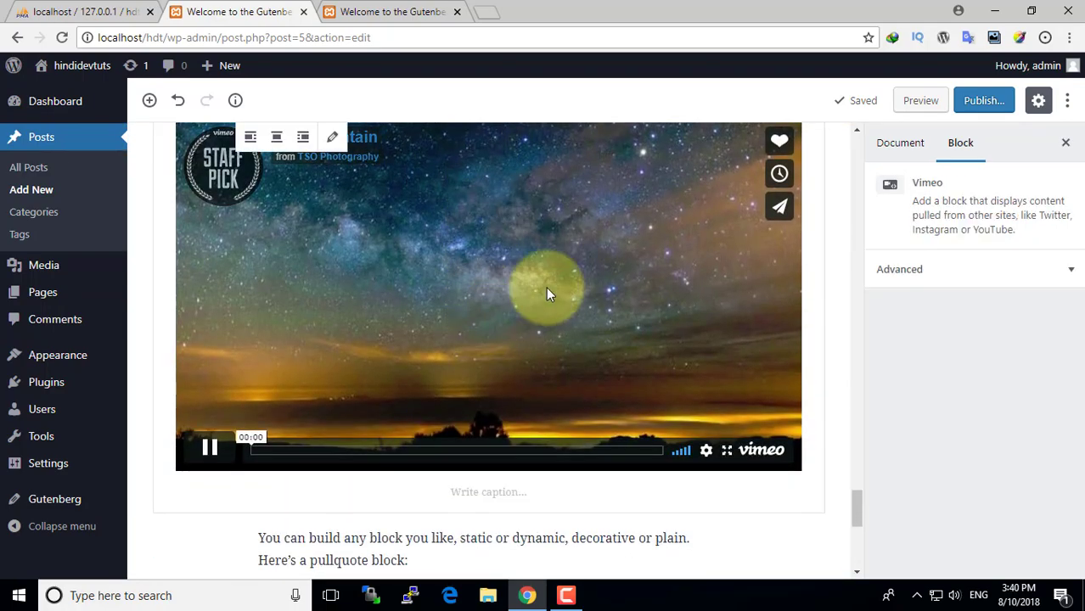
pyautogui.click(1073, 271)
pyautogui.click(977, 321)
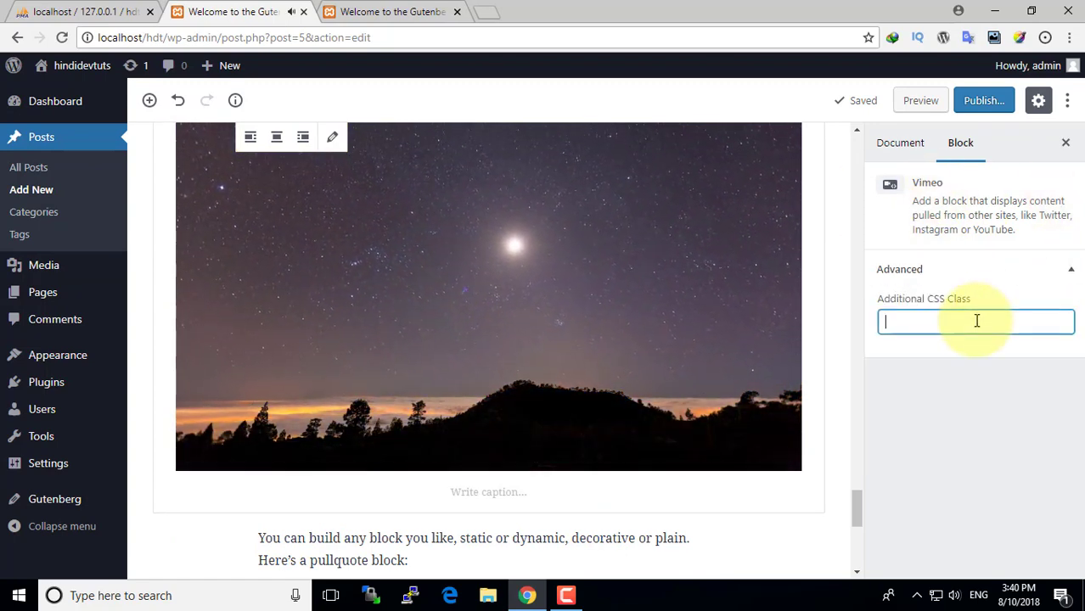
pyautogui.click(333, 137)
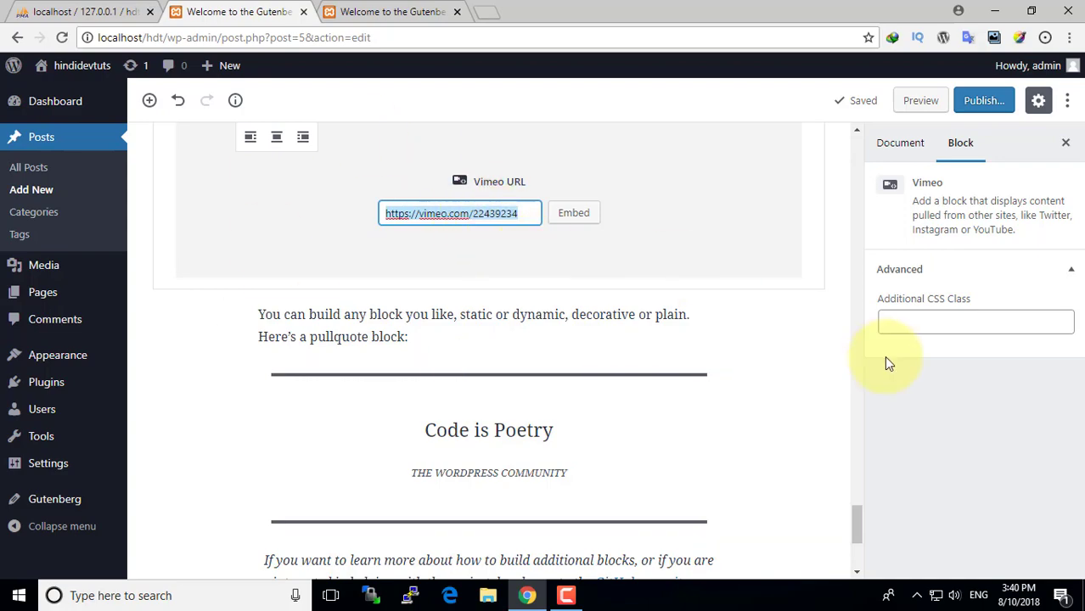
pyautogui.click(774, 328)
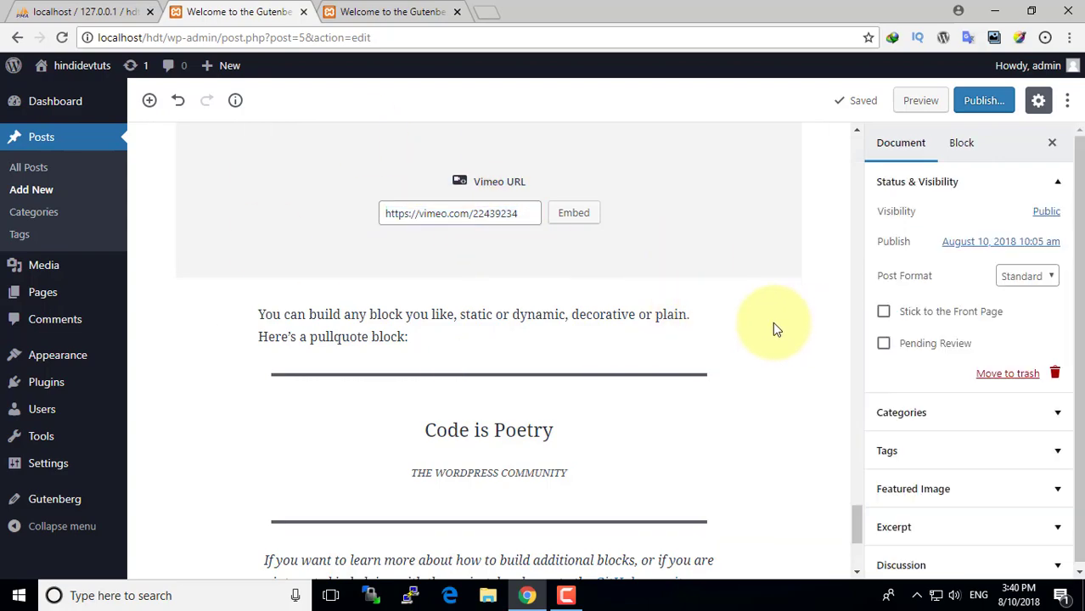
pyautogui.scroll(15, 774, 330)
pyautogui.scroll(5, 774, 328)
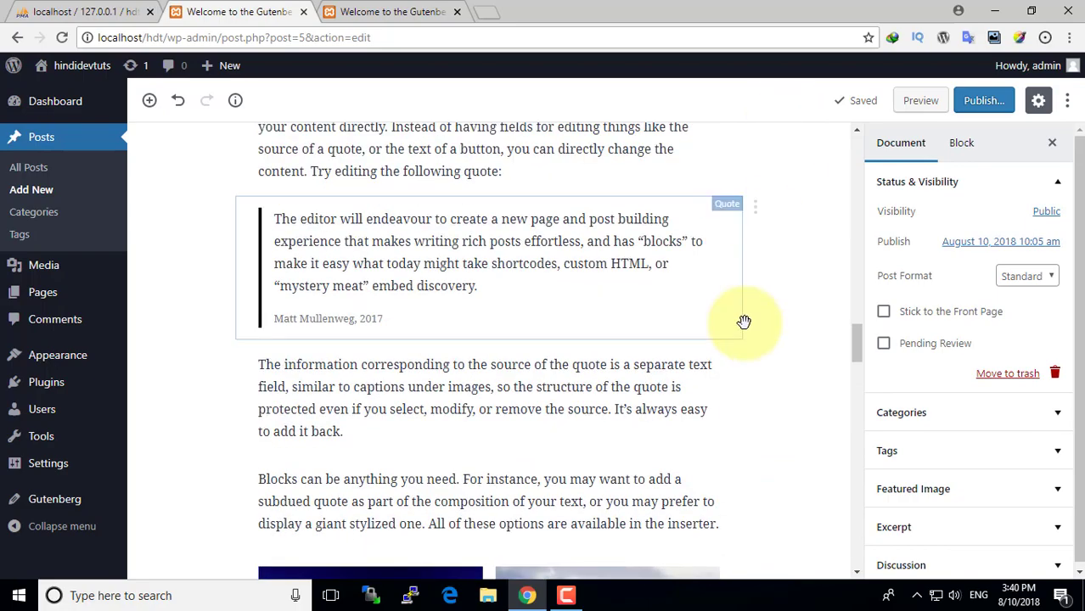
pyautogui.scroll(10, 744, 316)
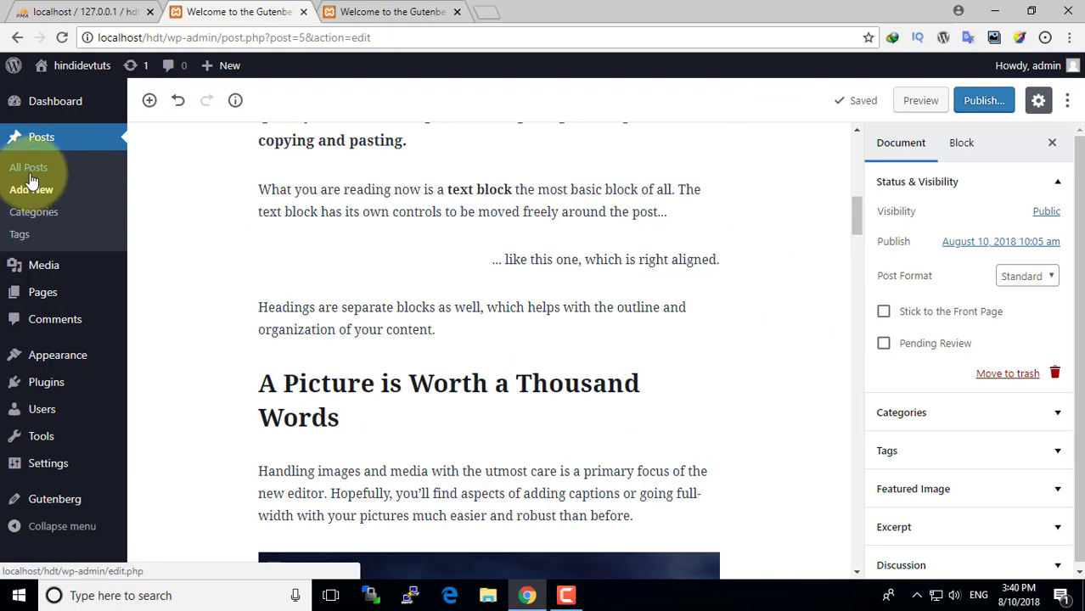
pyautogui.scroll(10, 781, 303)
pyautogui.click(564, 196)
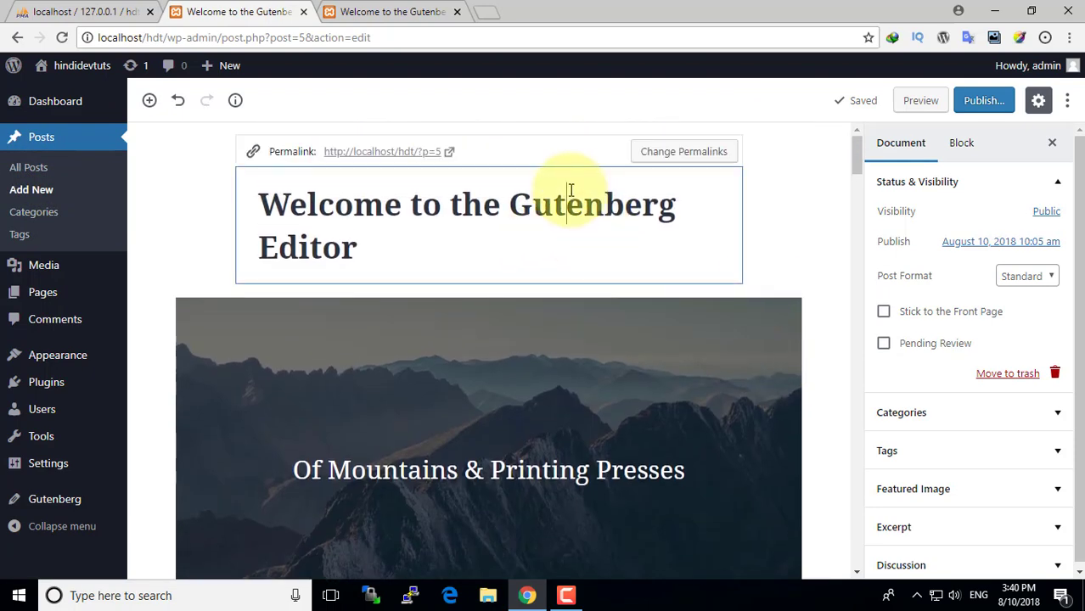
pyautogui.scroll(-5, 684, 284)
pyautogui.scroll(1, 605, 183)
pyautogui.click(600, 231)
pyautogui.scroll(-5, 561, 204)
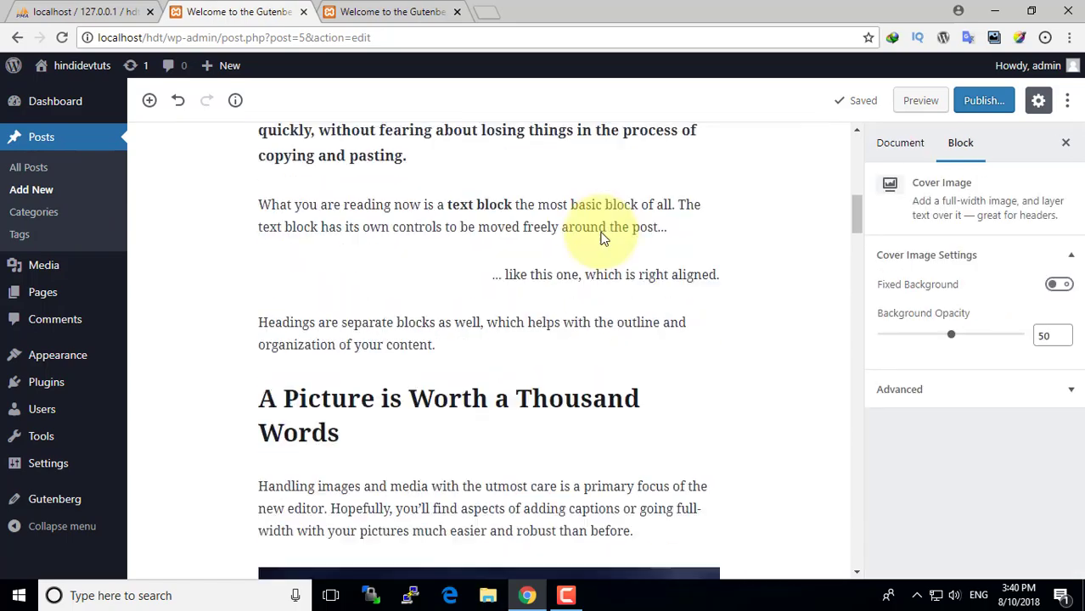
pyautogui.click(561, 204)
pyautogui.scroll(-15, 594, 212)
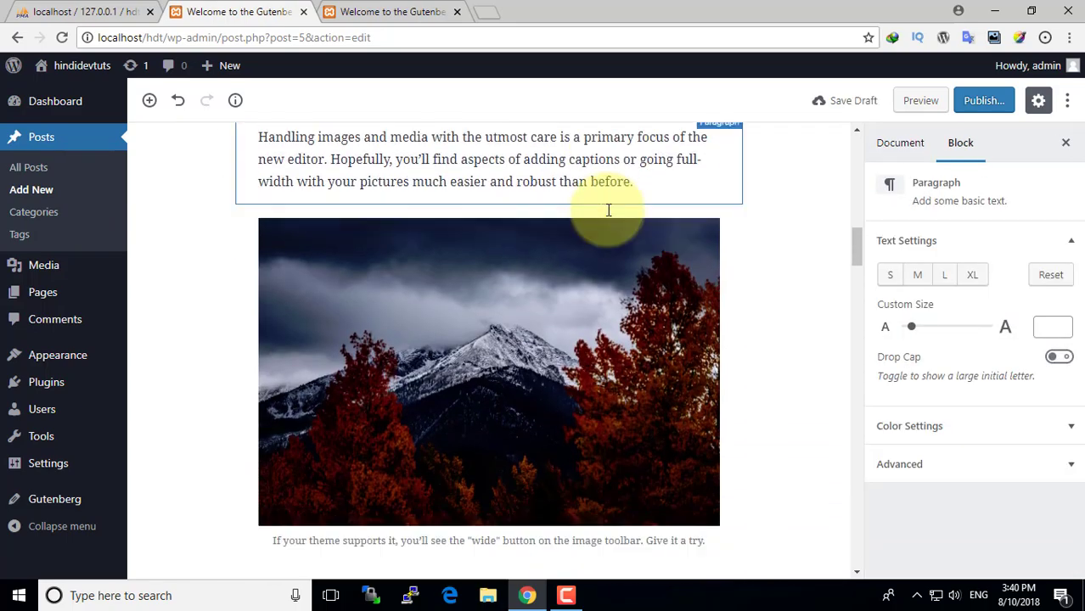
pyautogui.scroll(-10, 605, 210)
pyautogui.click(475, 252)
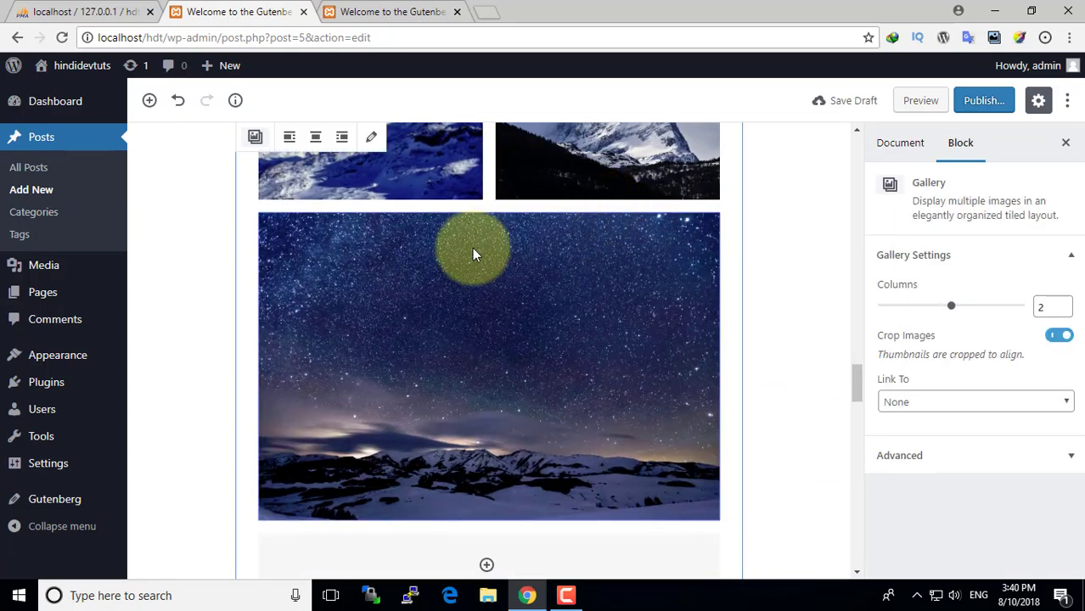
pyautogui.scroll(-6, 474, 252)
pyautogui.scroll(-5, 474, 252)
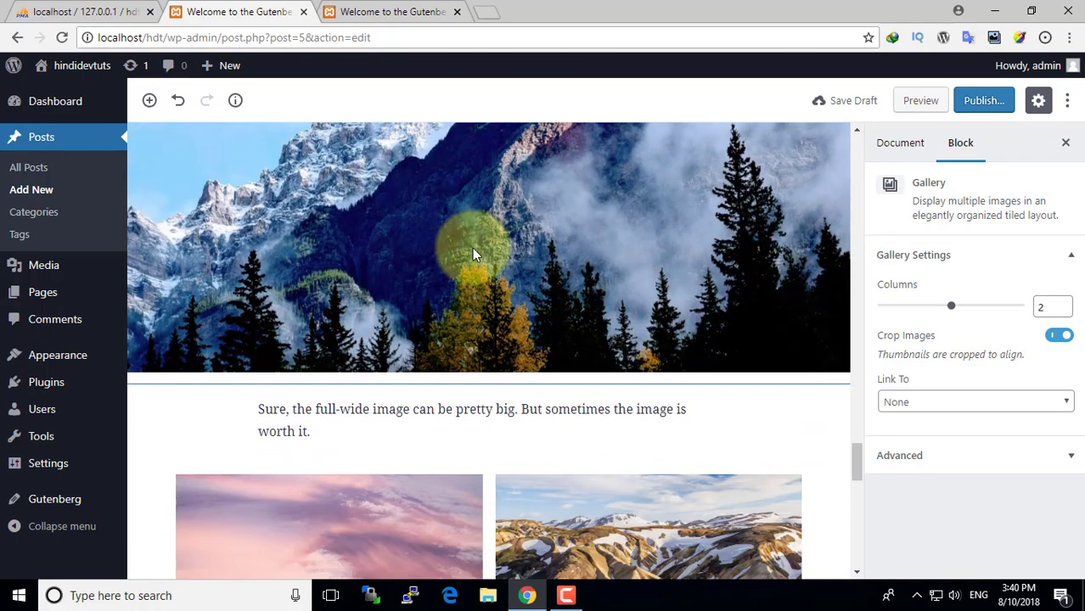
pyautogui.scroll(7, 474, 248)
pyautogui.scroll(-3, 474, 248)
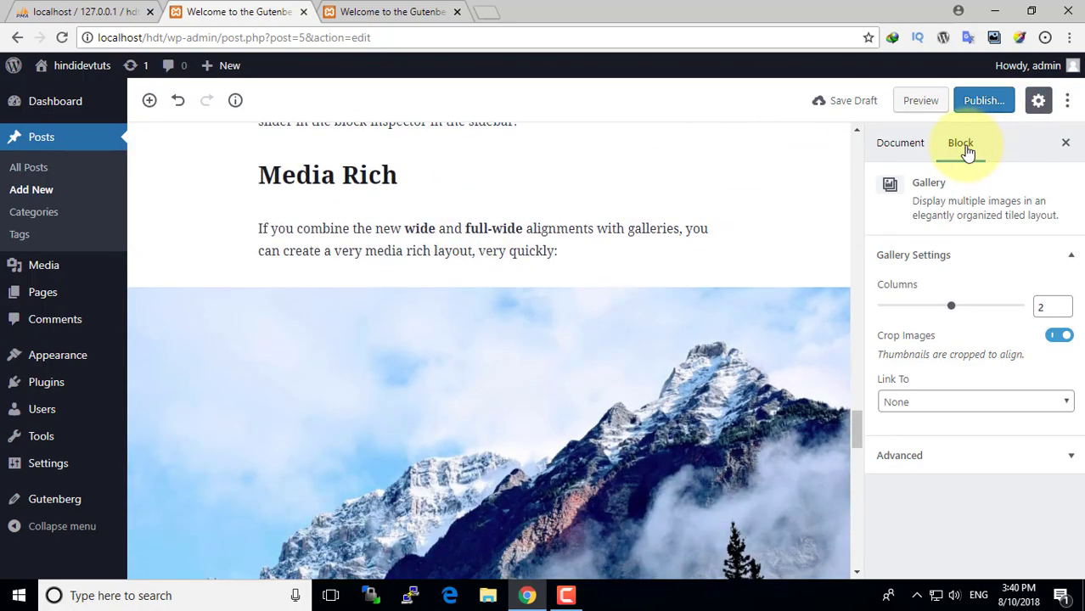
pyautogui.scroll(3, 661, 331)
pyautogui.scroll(-6, 660, 331)
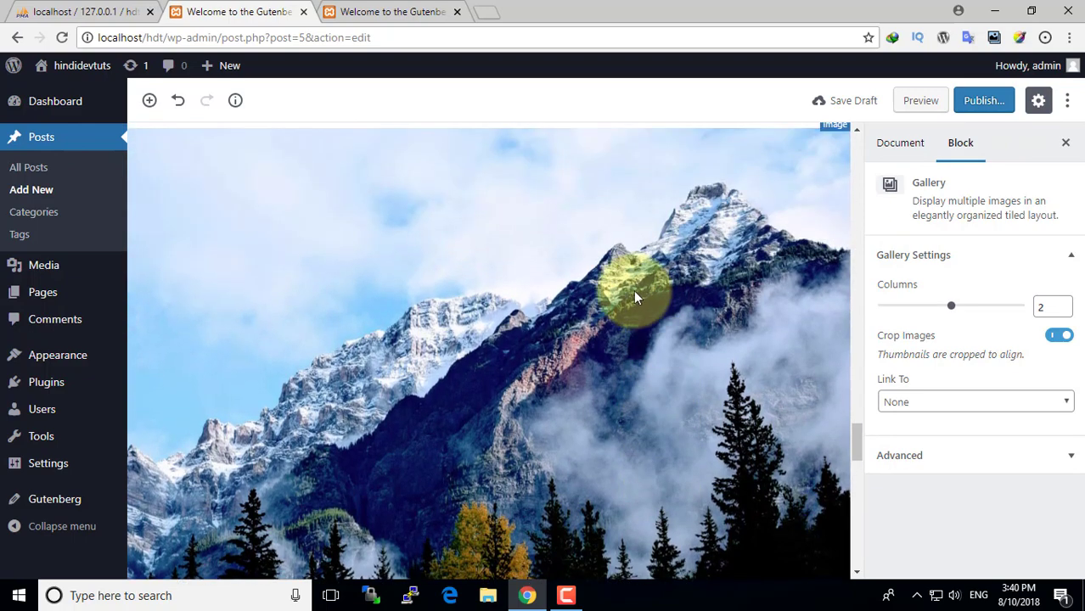
pyautogui.click(633, 289)
pyautogui.scroll(5, 551, 351)
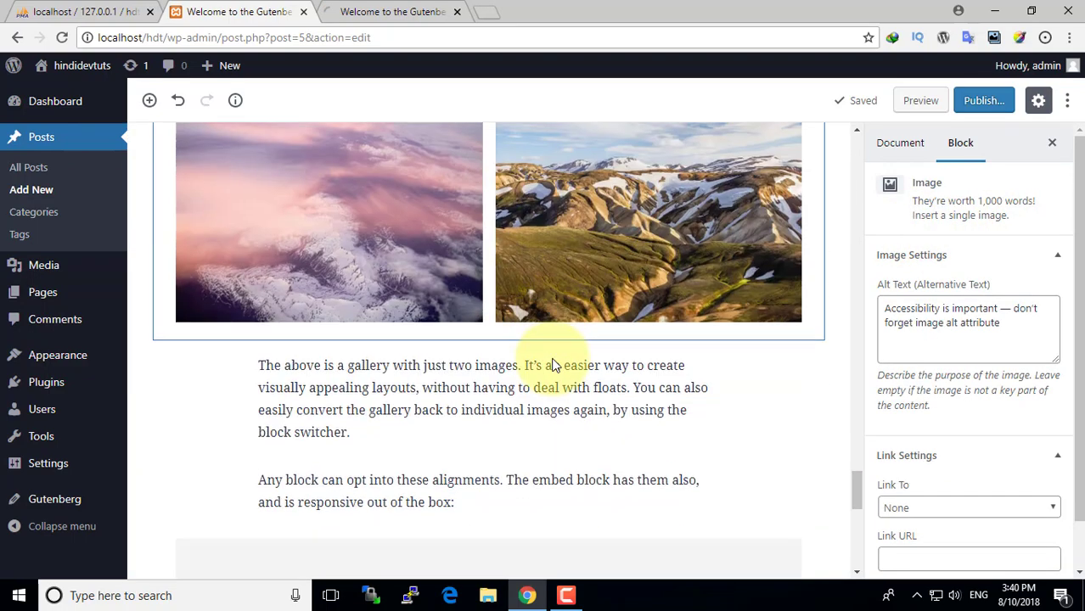
pyautogui.click(541, 246)
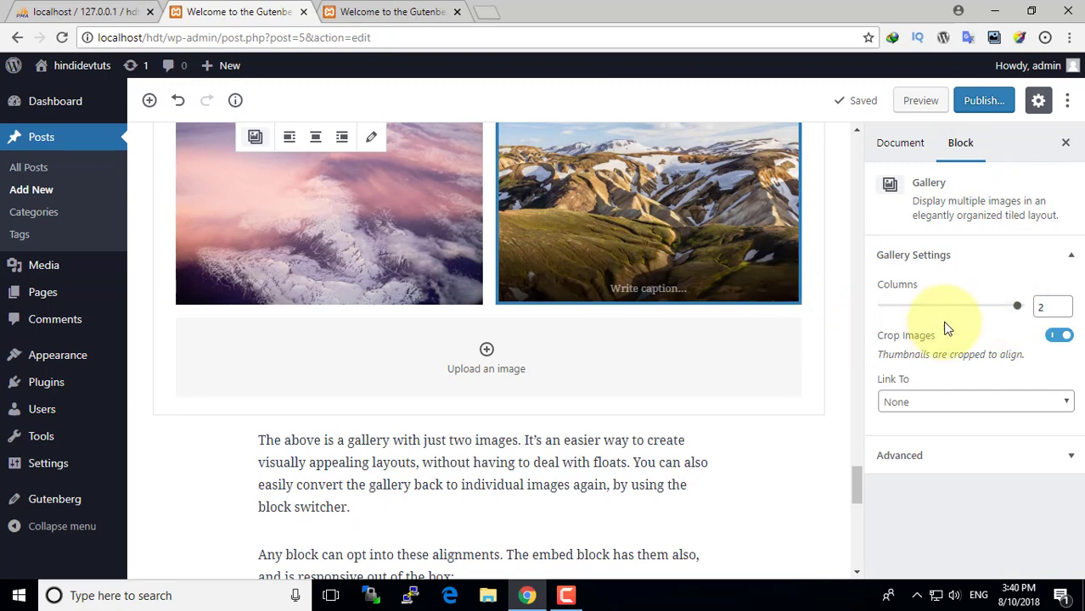
pyautogui.moveTo(949, 315); pyautogui.dragTo(981, 305)
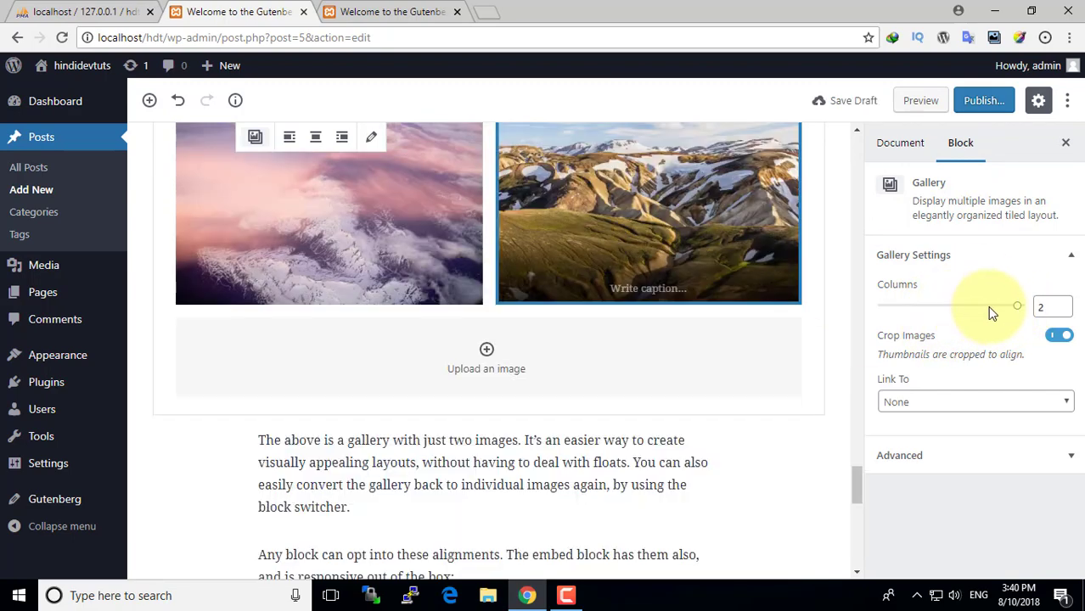
pyautogui.click(933, 399)
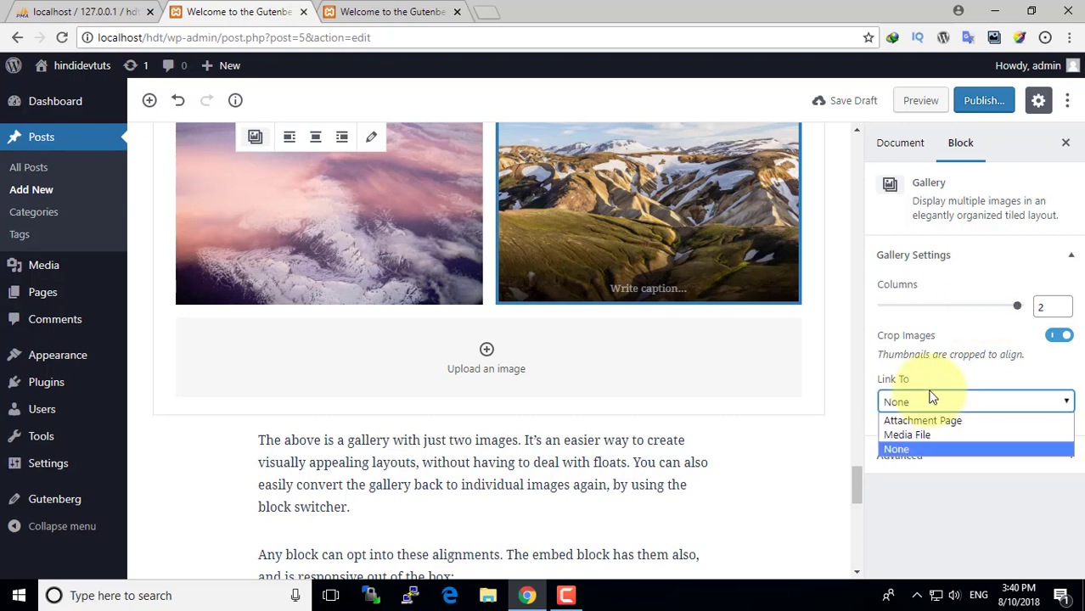
pyautogui.click(949, 344)
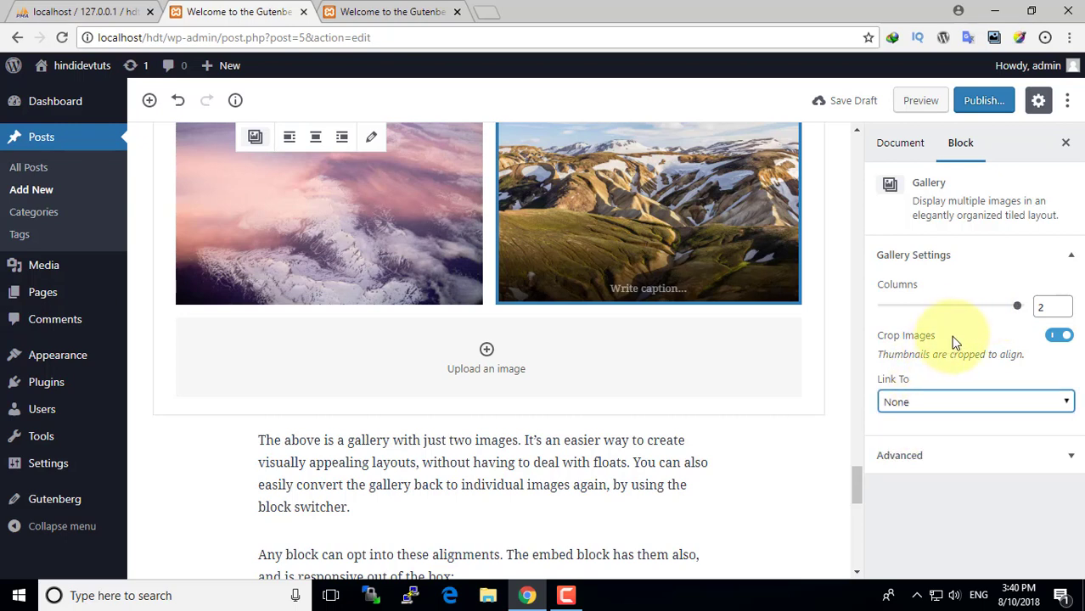
pyautogui.click(486, 353)
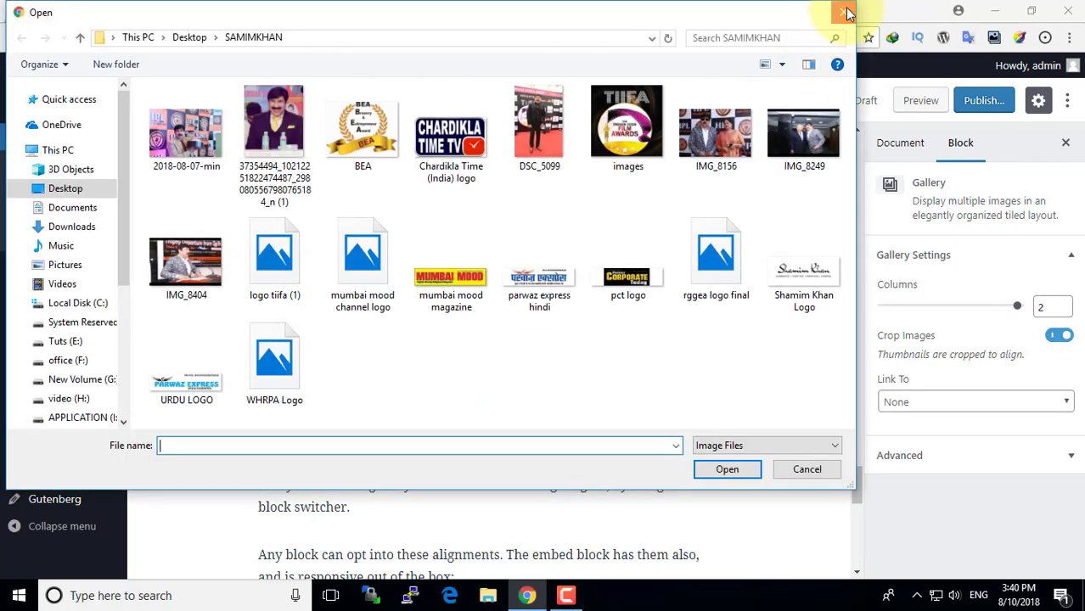
pyautogui.click(843, 12)
pyautogui.scroll(4, 603, 297)
# - Create a new page from Pages > Add New in the admin sidebar
pyautogui.scroll(20, 617, 304)
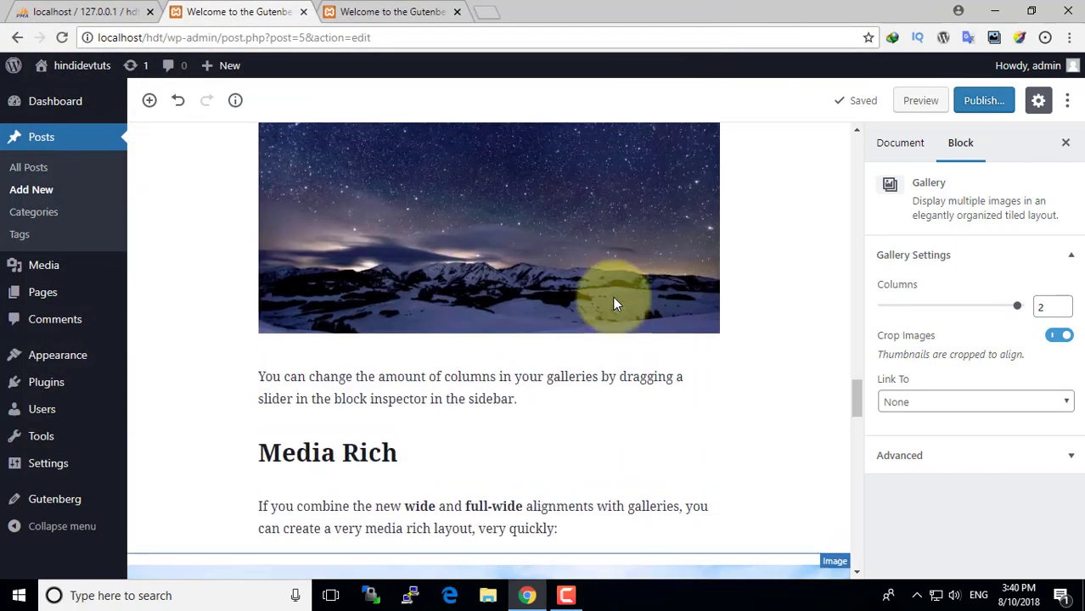
pyautogui.scroll(15, 616, 304)
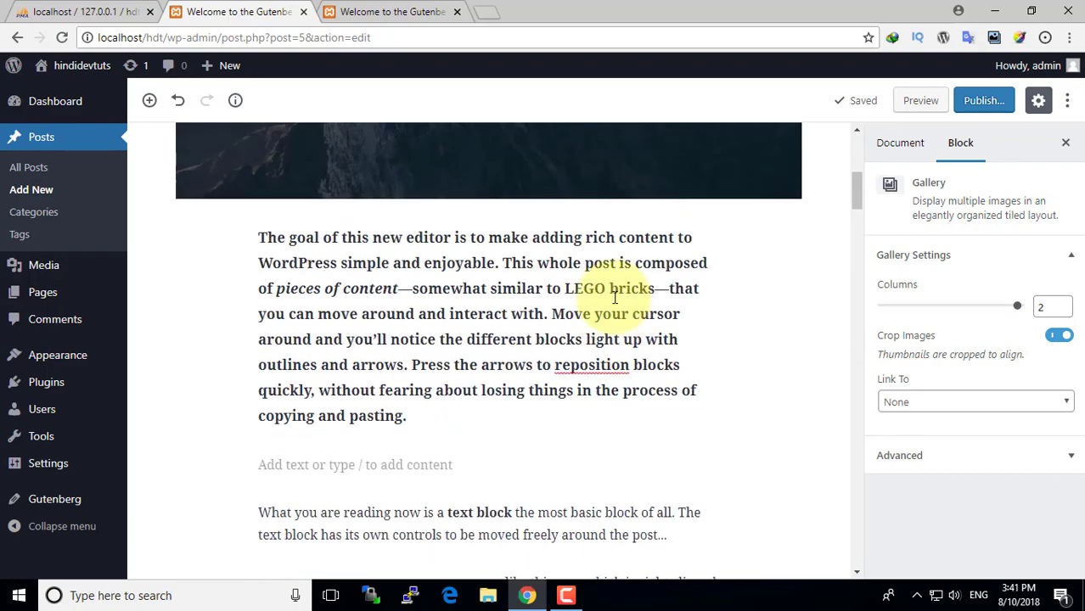
pyautogui.scroll(1, 615, 299)
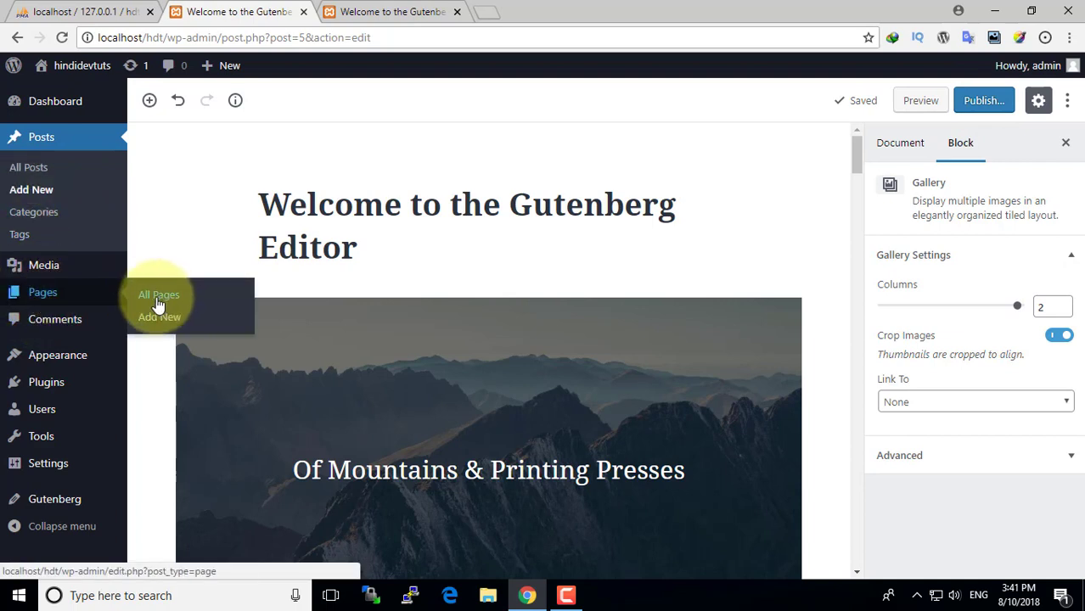
pyautogui.click(159, 317)
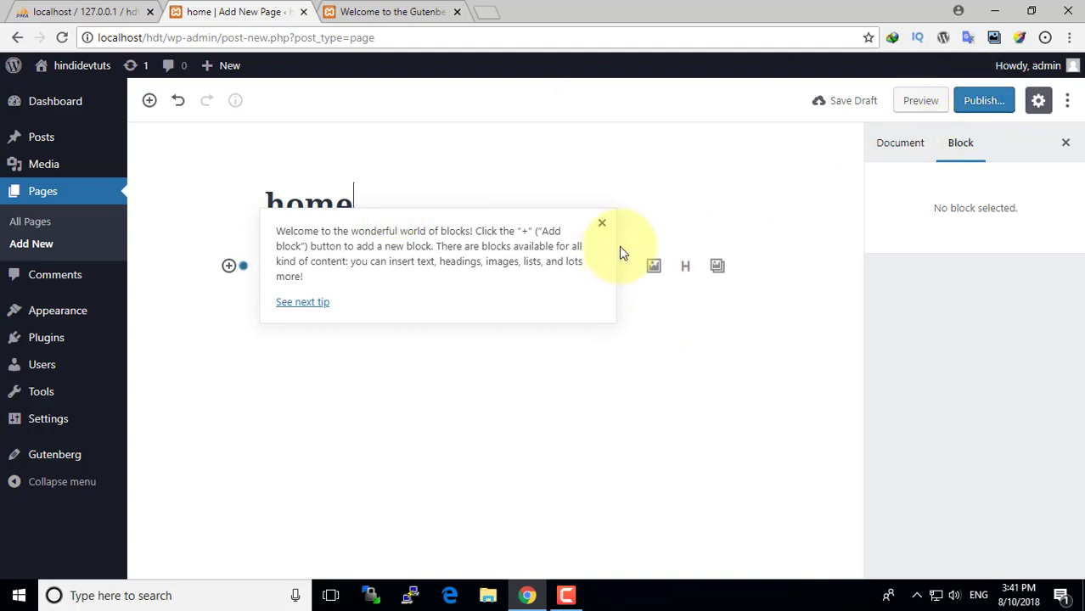
# - Dismiss the welcome tip and leave an empty paragraph block below the home title
pyautogui.click(603, 226)
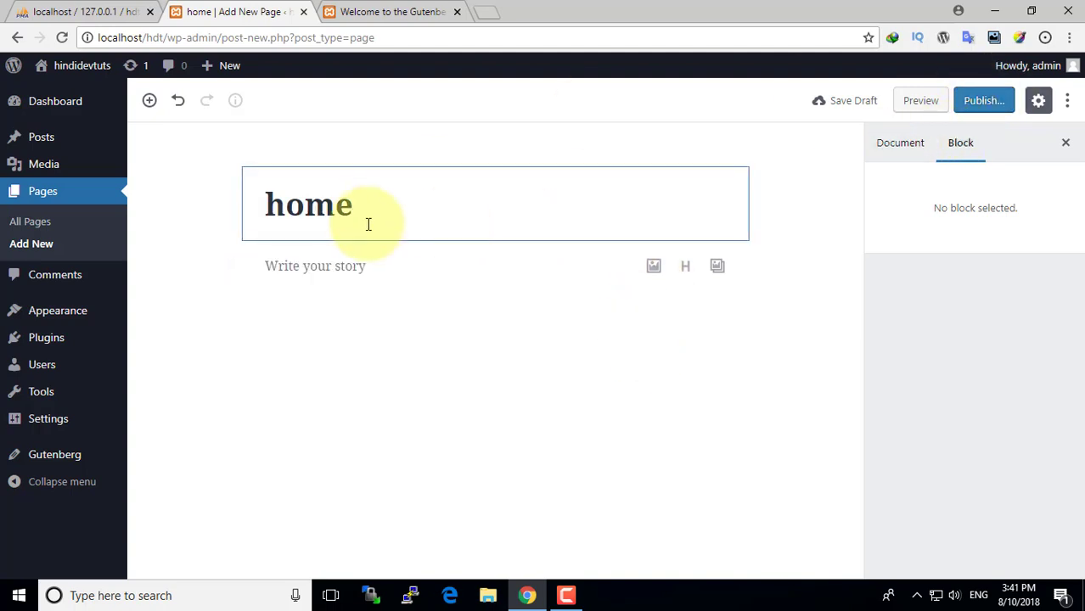
pyautogui.click(363, 268)
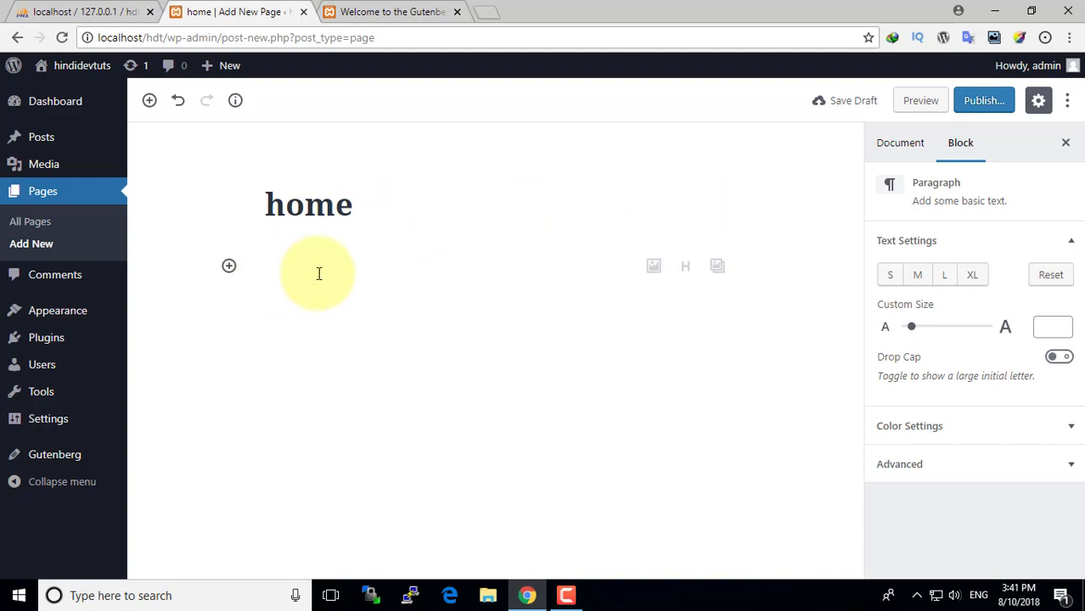
pyautogui.click(334, 205)
pyautogui.click(330, 262)
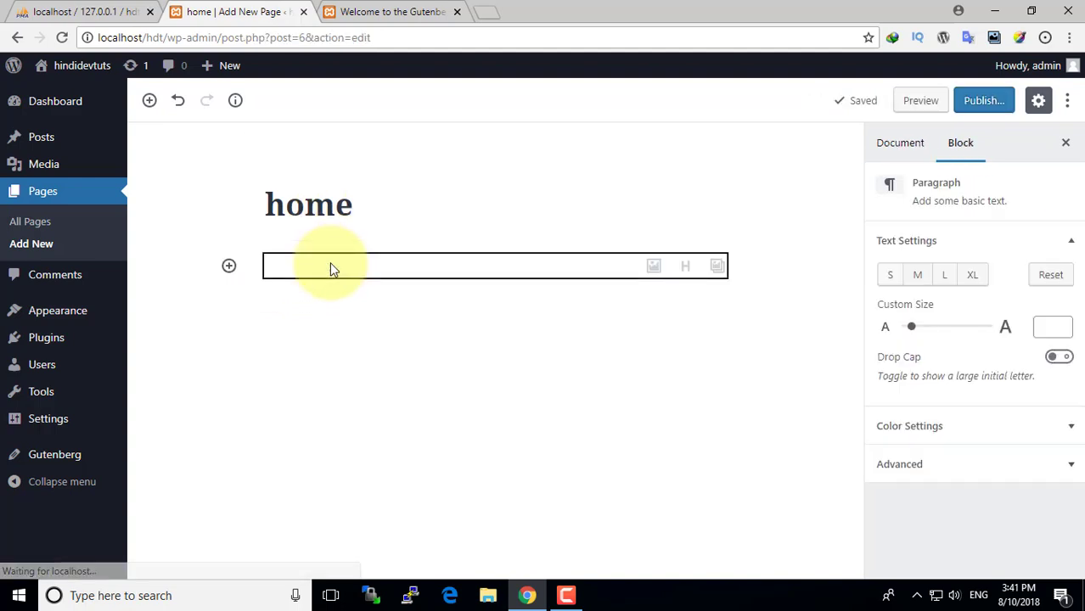
pyautogui.click(228, 268)
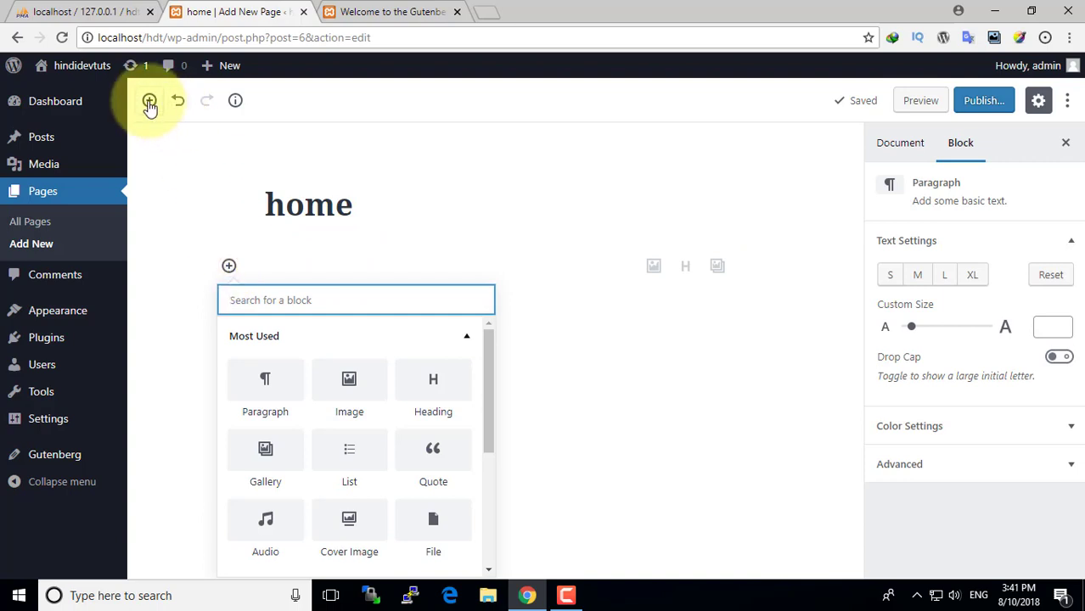
pyautogui.scroll(-1, 351, 420)
pyautogui.scroll(1, 348, 423)
pyautogui.click(261, 384)
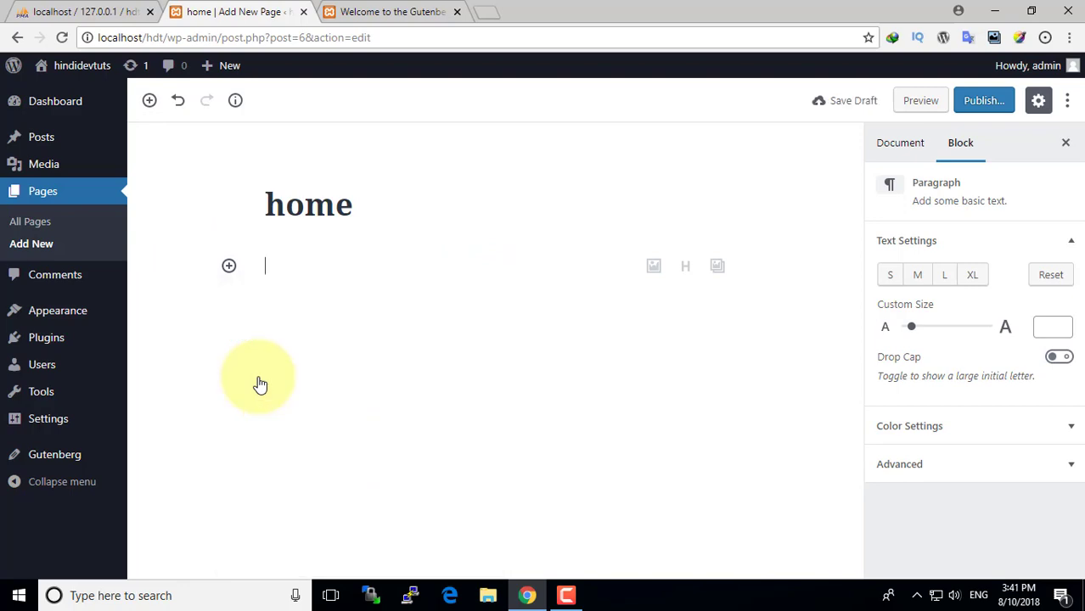
# - Scroll the Gutenberg sample post preview down toward the Inserter Tool section
pyautogui.click(425, 10)
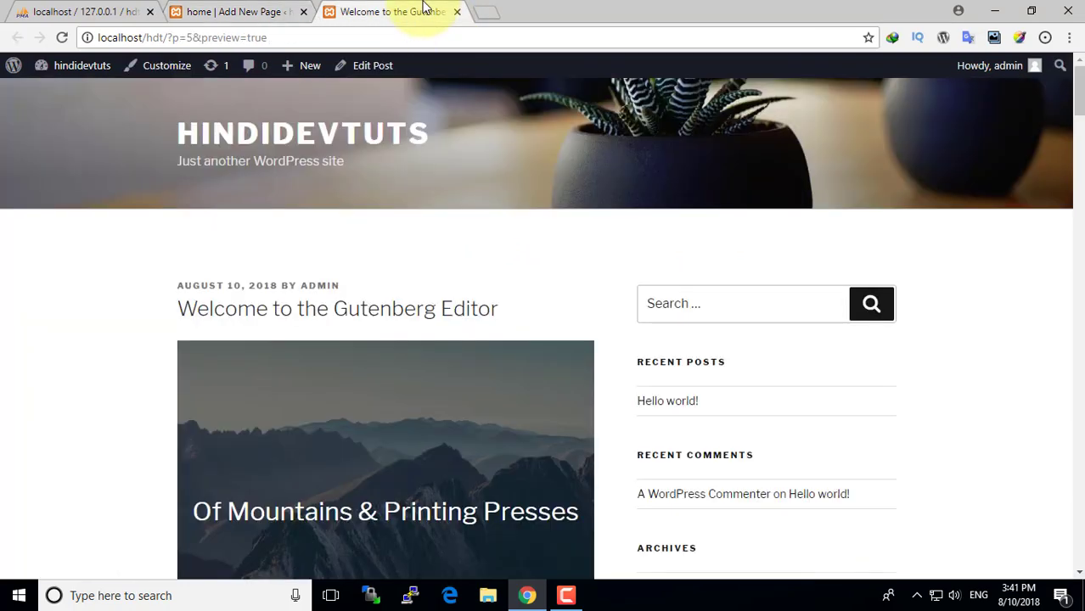
pyautogui.scroll(-10, 479, 287)
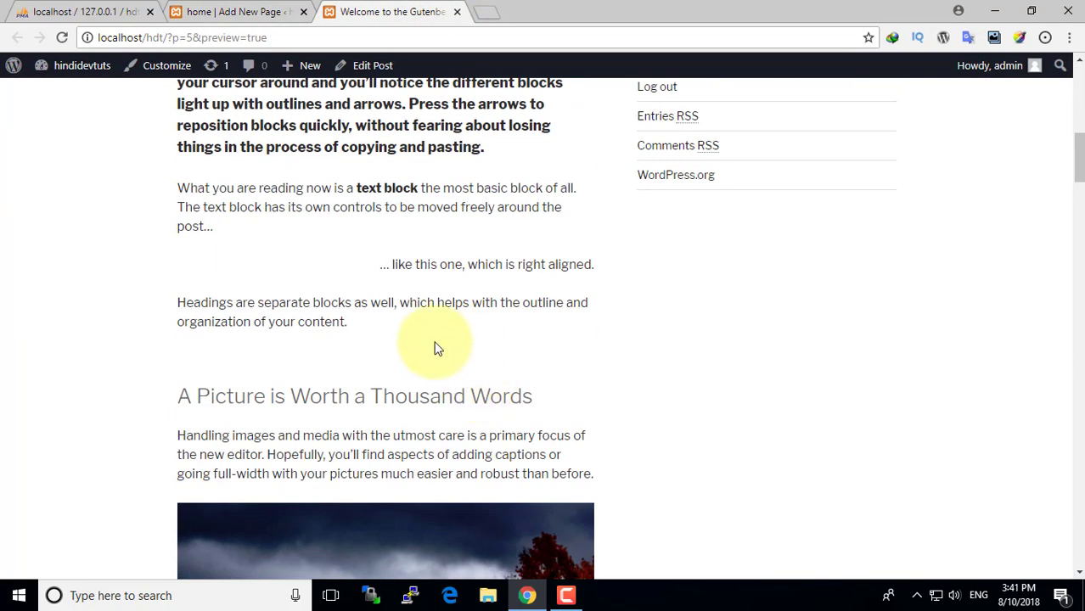
pyautogui.scroll(-2, 437, 346)
pyautogui.moveTo(610, 320); pyautogui.dragTo(204, 268)
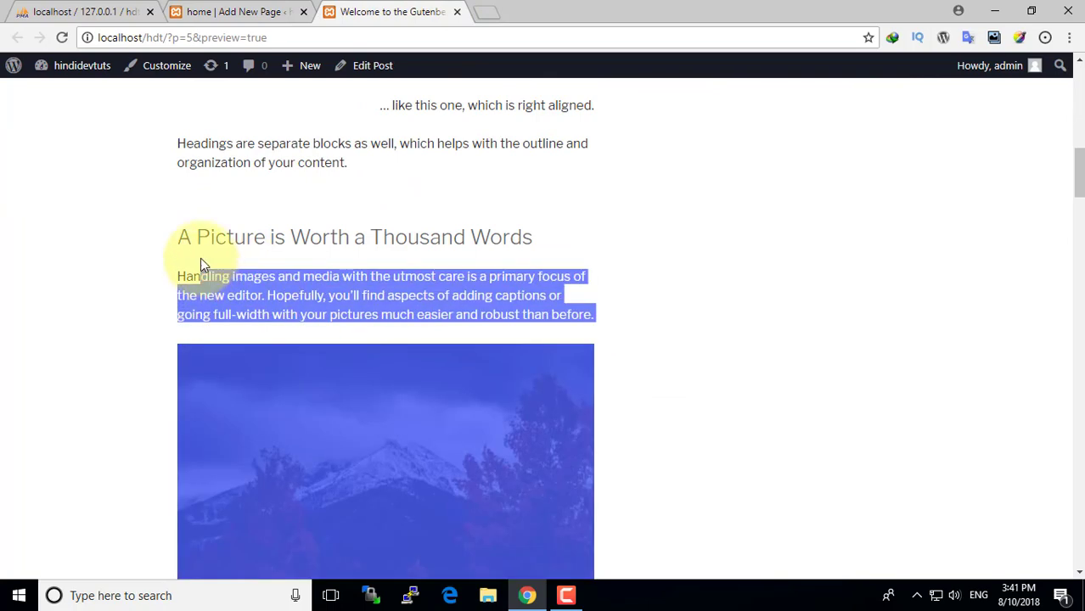
pyautogui.click(204, 268)
pyautogui.moveTo(337, 314)
pyautogui.mouseDown()
pyautogui.moveTo(184, 274)
pyautogui.moveTo(208, 294)
pyautogui.moveTo(322, 312)
pyautogui.mouseUp()
pyautogui.click(368, 267)
pyautogui.scroll(-5, 370, 267)
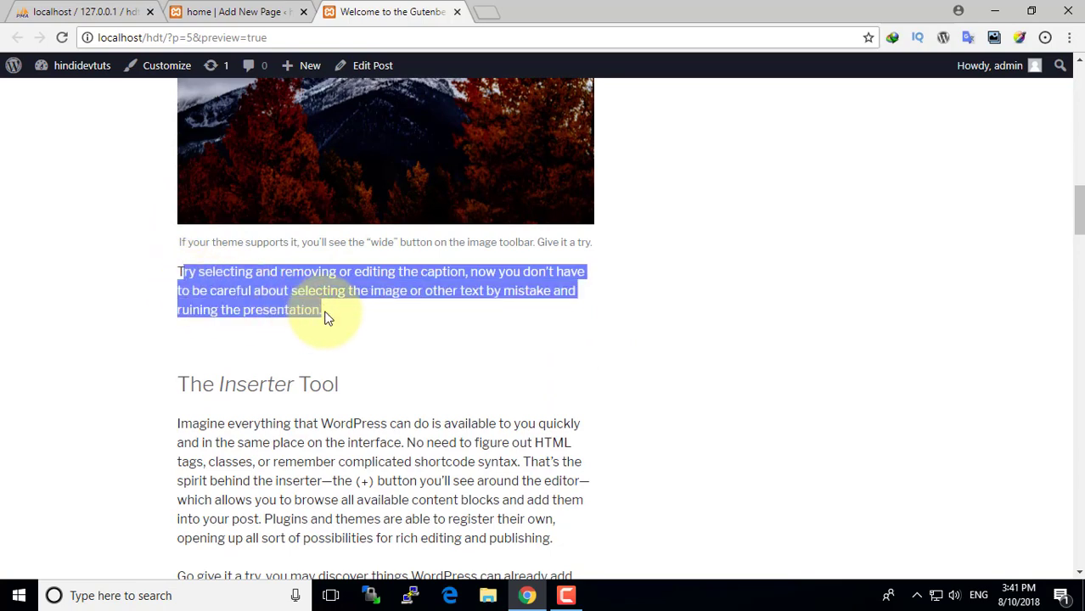
pyautogui.press('super')
# - Copy the Inserter Tool paragraph and return to the home page's empty paragraph
pyautogui.click(654, 230)
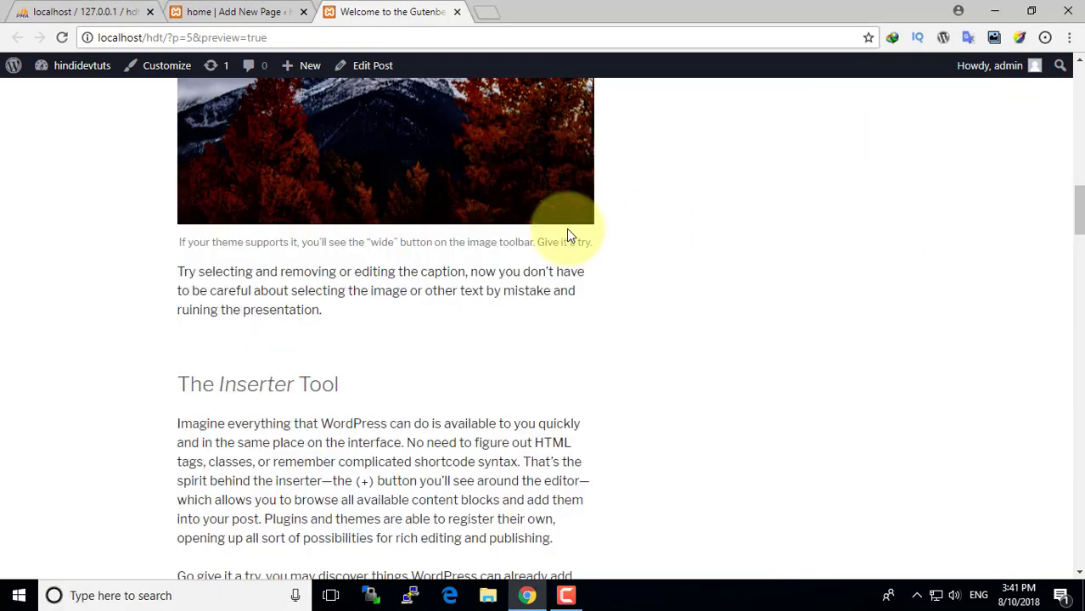
pyautogui.moveTo(553, 540); pyautogui.dragTo(341, 500)
pyautogui.moveTo(225, 446); pyautogui.dragTo(179, 428)
pyautogui.rightClick(180, 429)
pyautogui.click(212, 438)
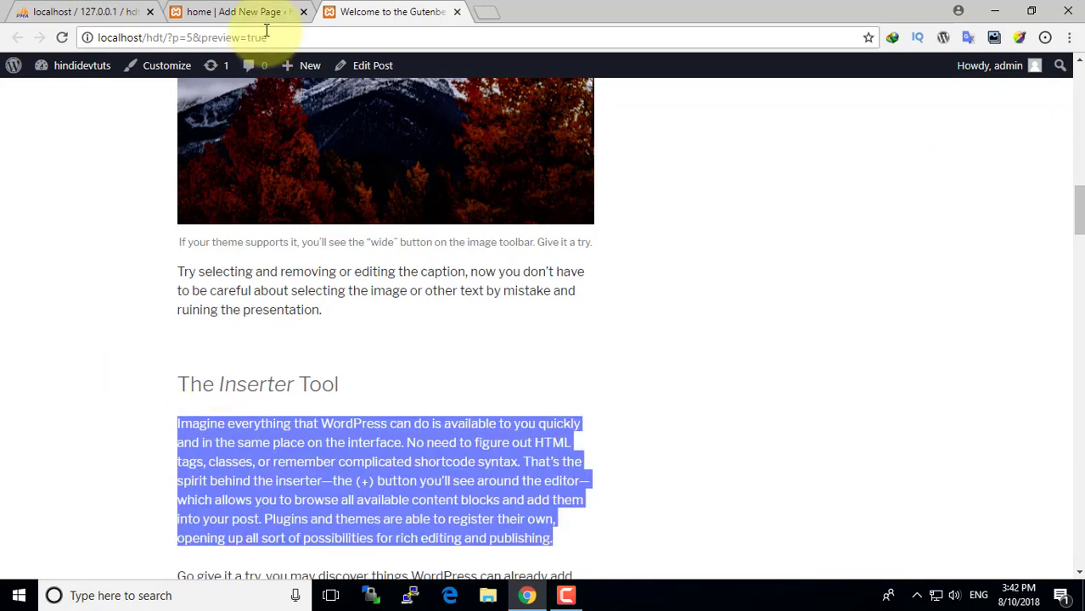
pyautogui.click(272, 12)
pyautogui.click(285, 266)
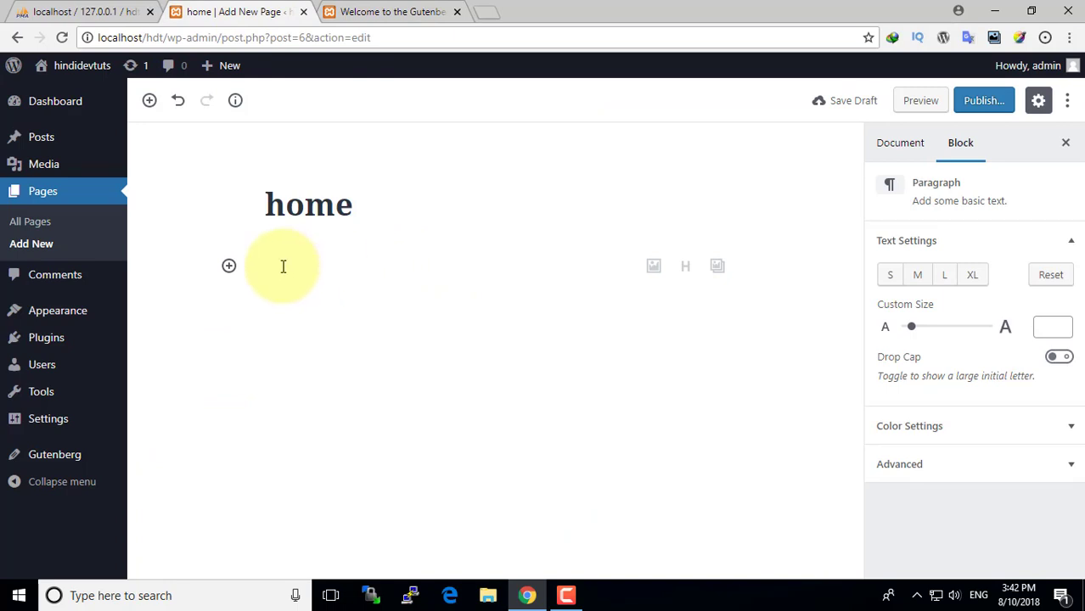
# - Paste the Inserter paragraph, centre it, bold 'Imagine everything', and set text size 19
pyautogui.hotkey('ctrl', 'v')
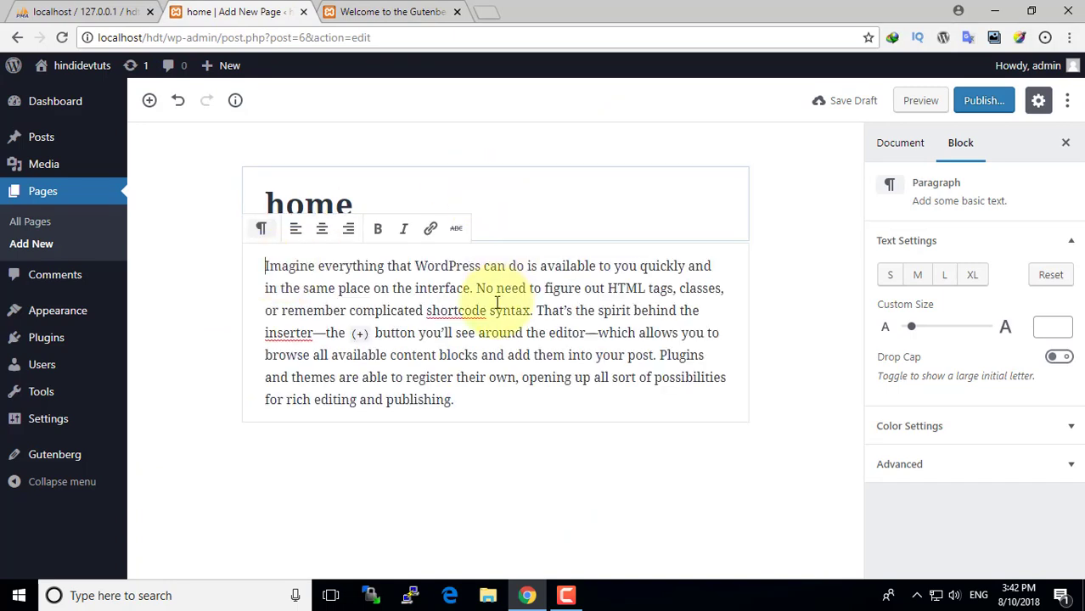
pyautogui.click(321, 231)
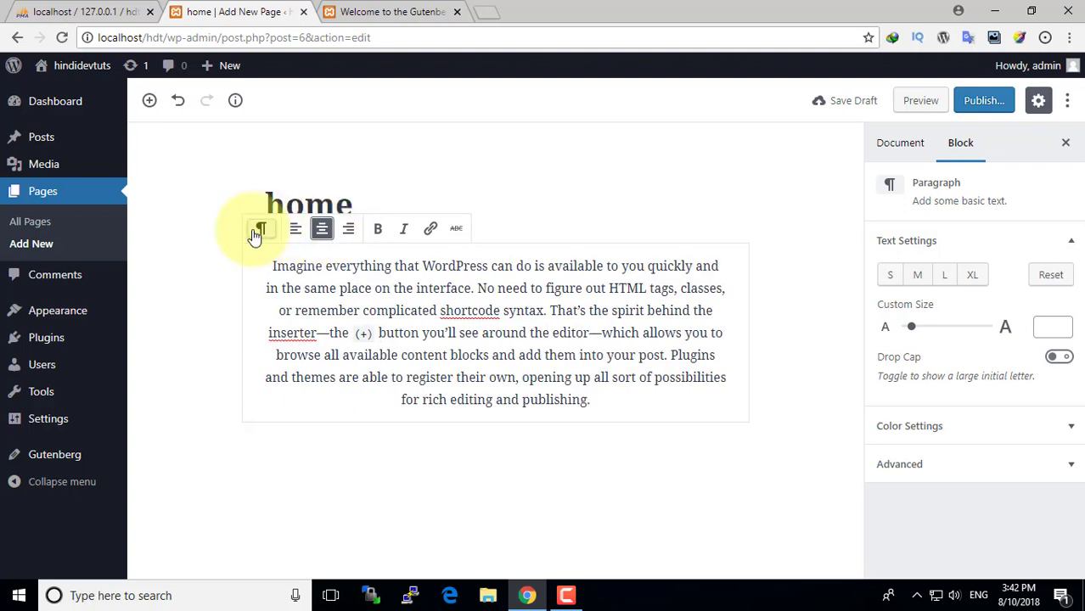
pyautogui.click(404, 232)
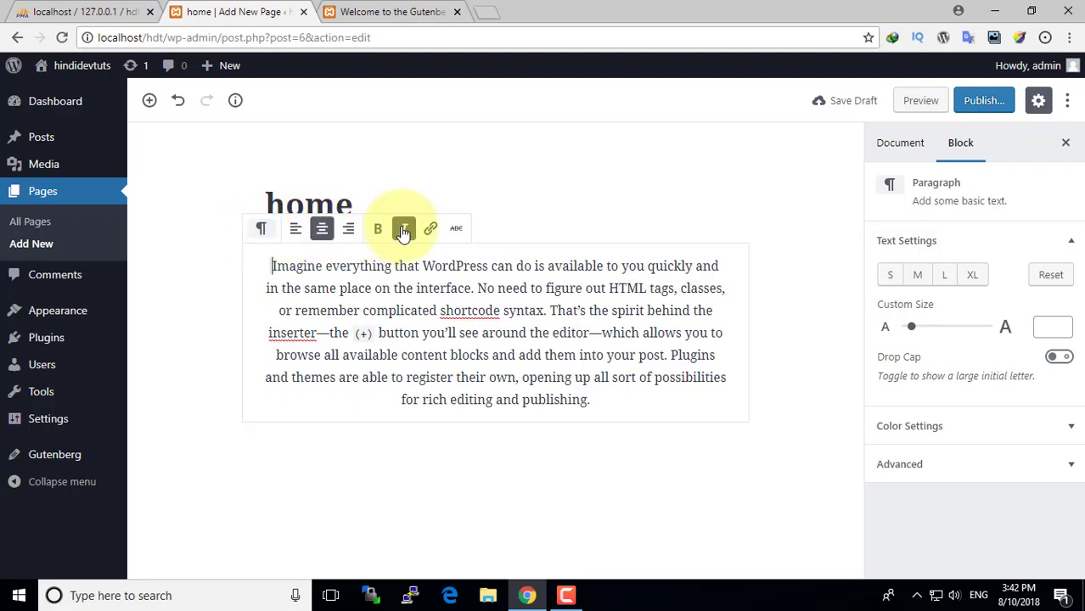
pyautogui.moveTo(268, 266); pyautogui.dragTo(380, 265)
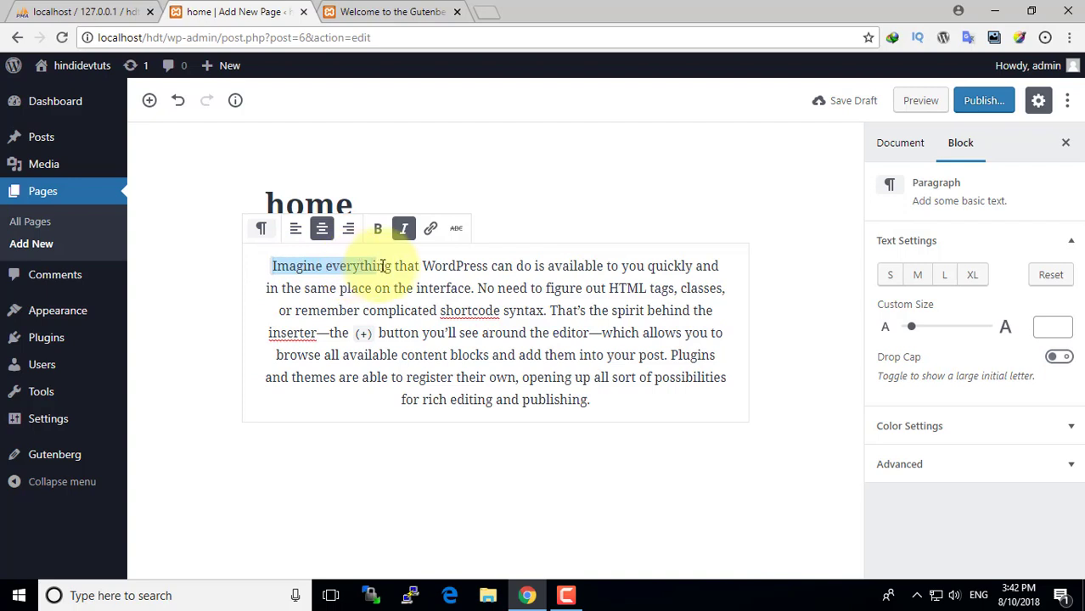
pyautogui.click(404, 229)
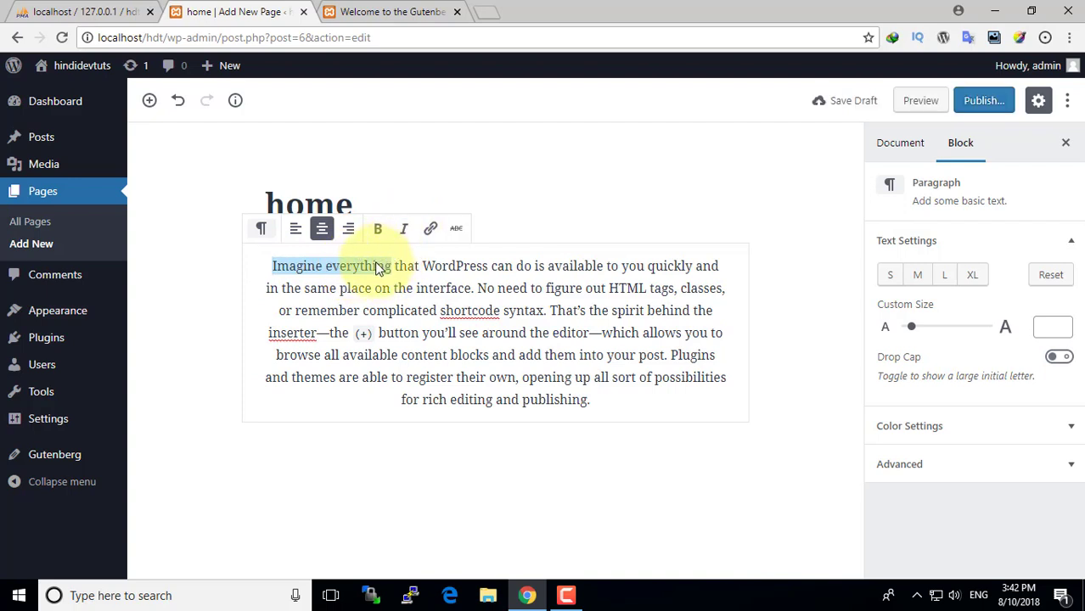
pyautogui.click(379, 231)
pyautogui.click(410, 270)
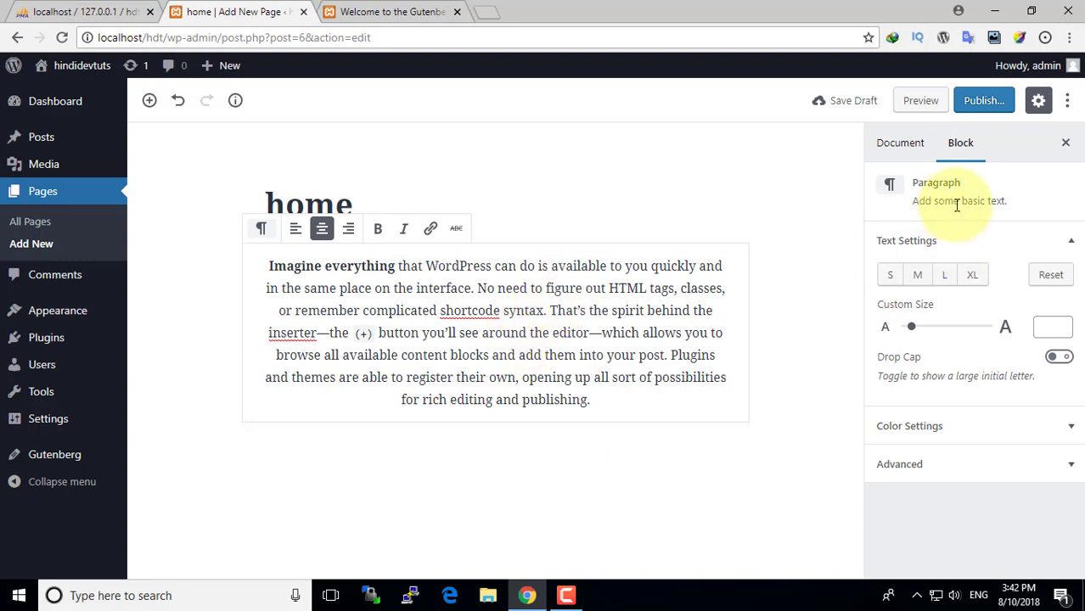
pyautogui.moveTo(916, 333); pyautogui.dragTo(916, 331)
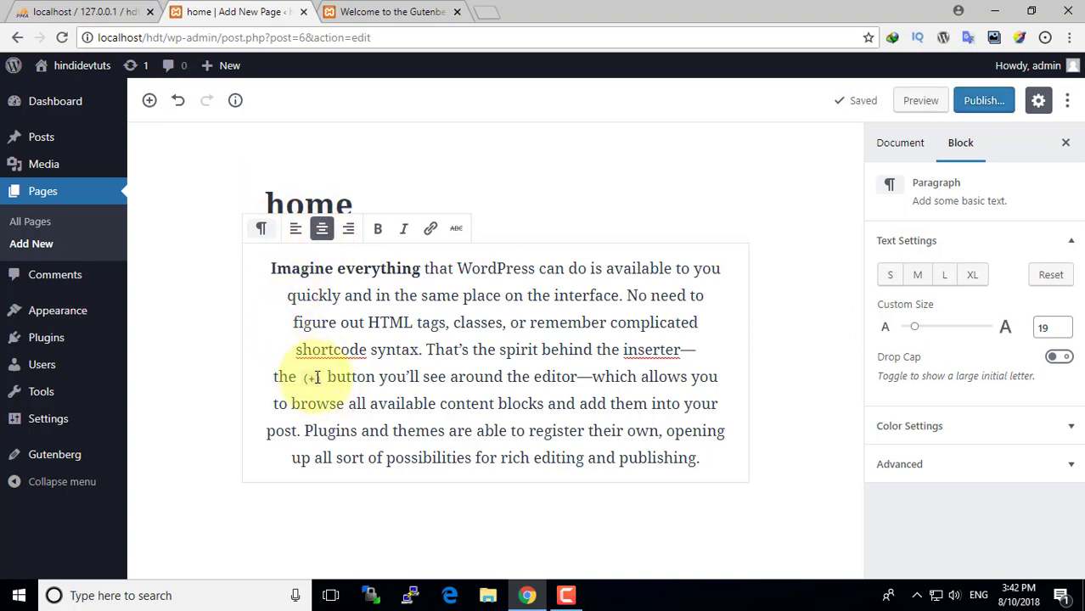
# - Replace the title 'home' with the copied 'browse…' sentence, then start retyping it as 'about'
pyautogui.moveTo(291, 405); pyautogui.dragTo(311, 431)
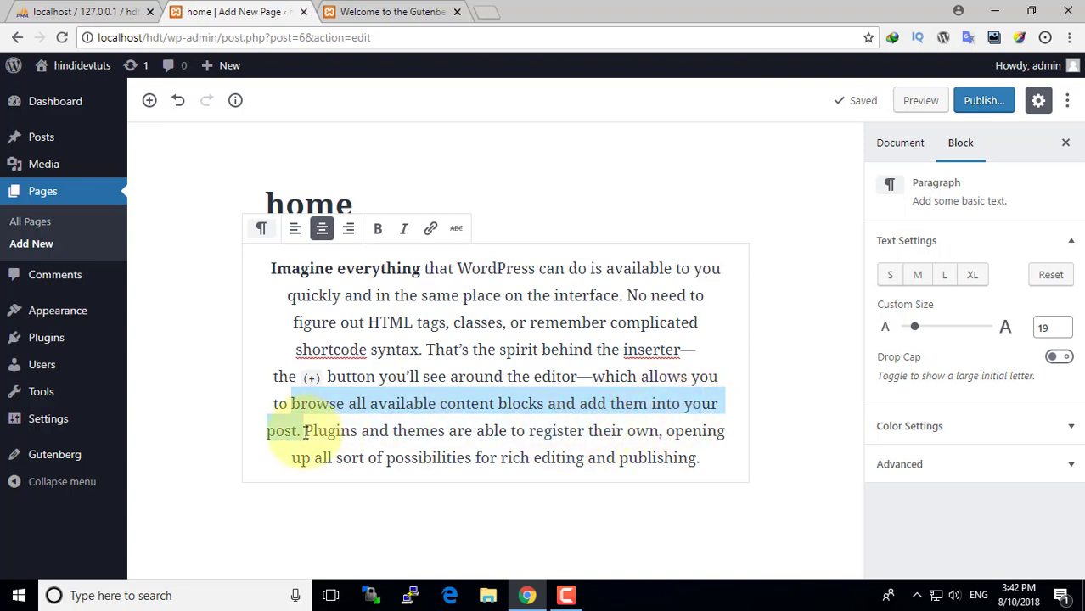
pyautogui.click(358, 194)
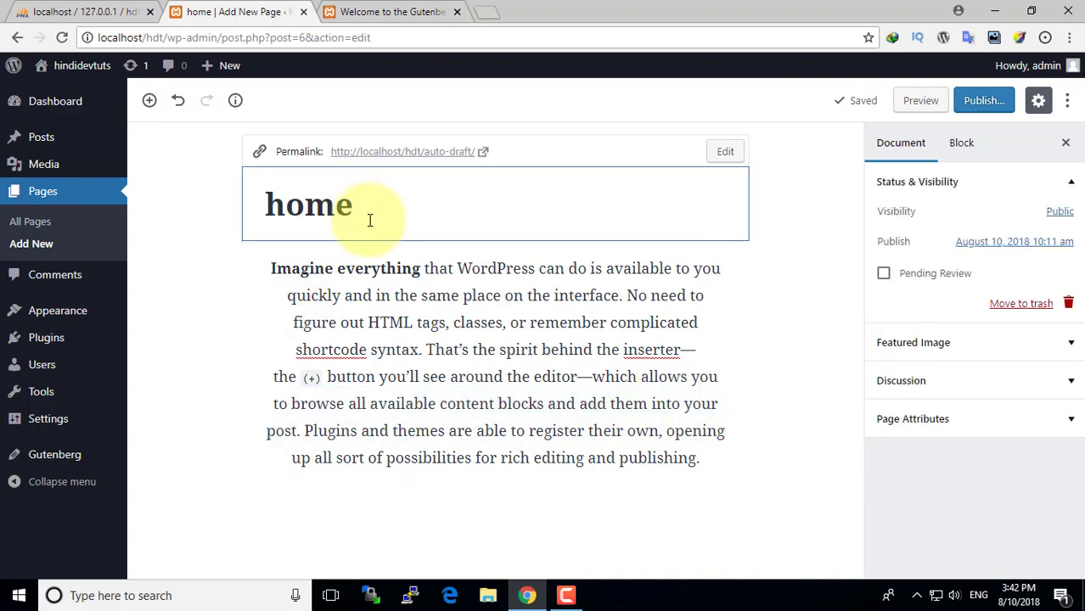
pyautogui.moveTo(371, 214); pyautogui.dragTo(225, 213)
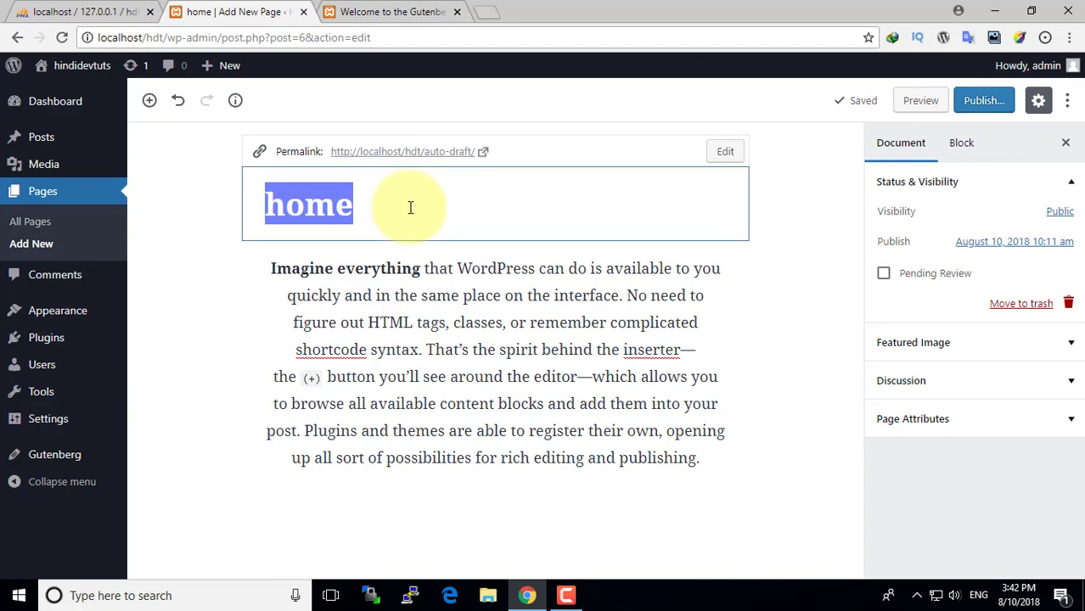
pyautogui.hotkey('ctrl', 'v')
pyautogui.scroll(-1, 445, 246)
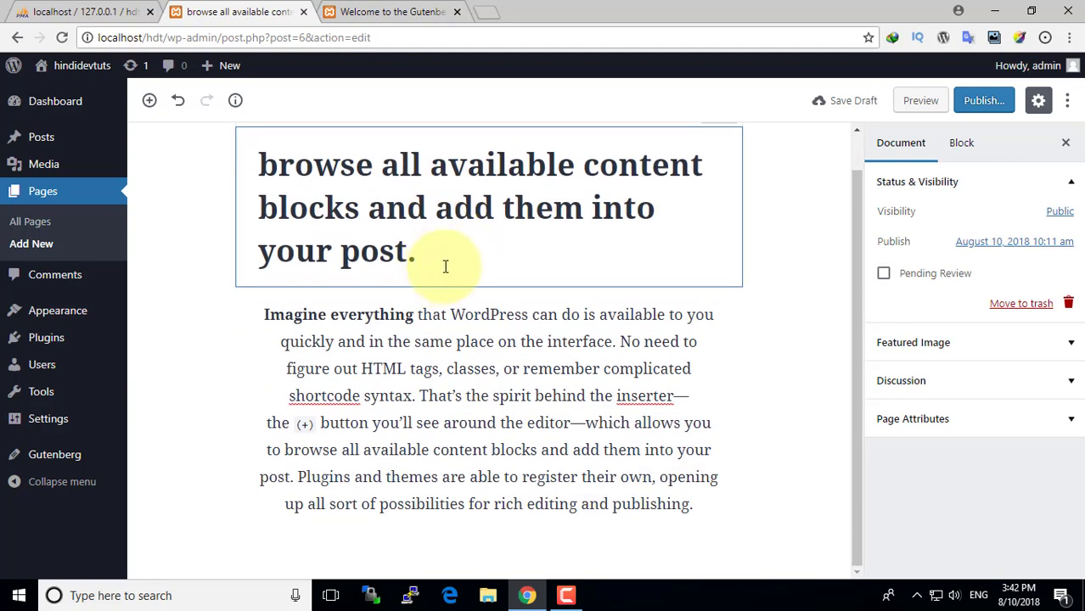
pyautogui.moveTo(445, 266); pyautogui.dragTo(225, 152)
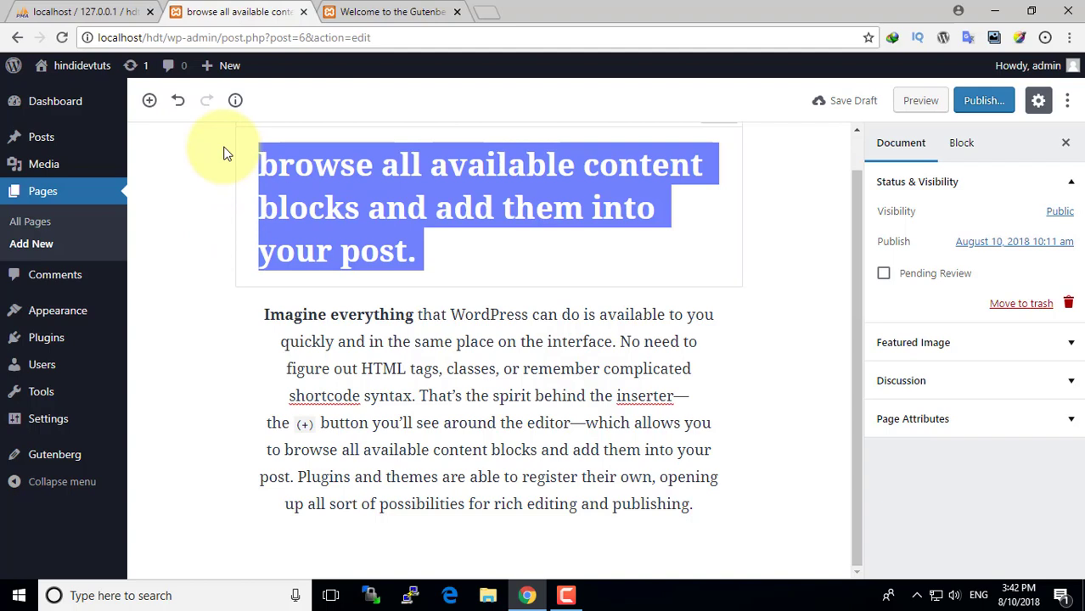
pyautogui.write('about')
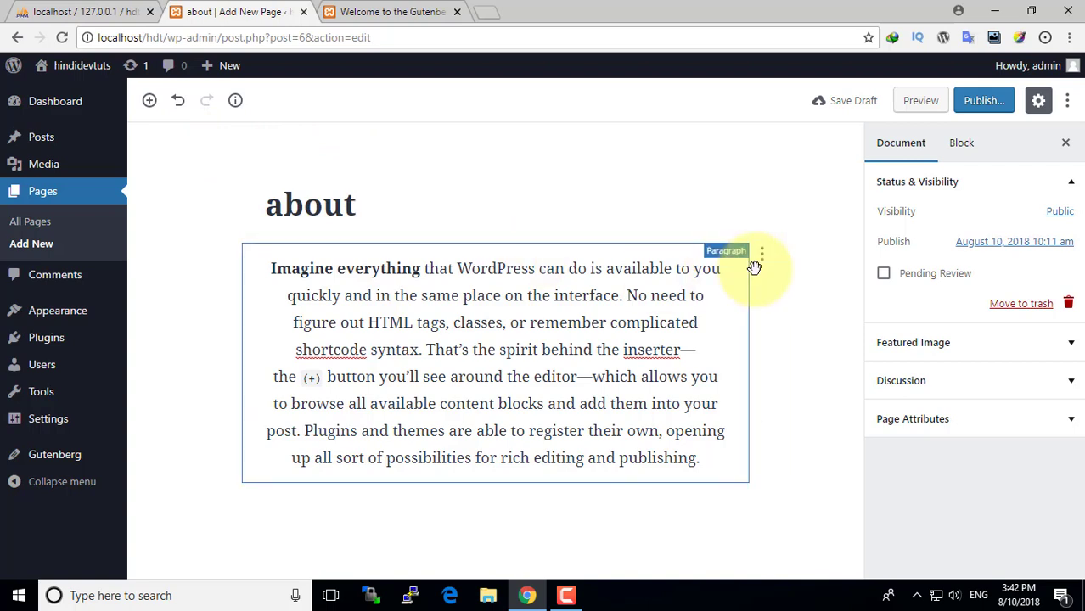
# - Publish the about page and view it live at localhost/hdt/about
pyautogui.click(977, 102)
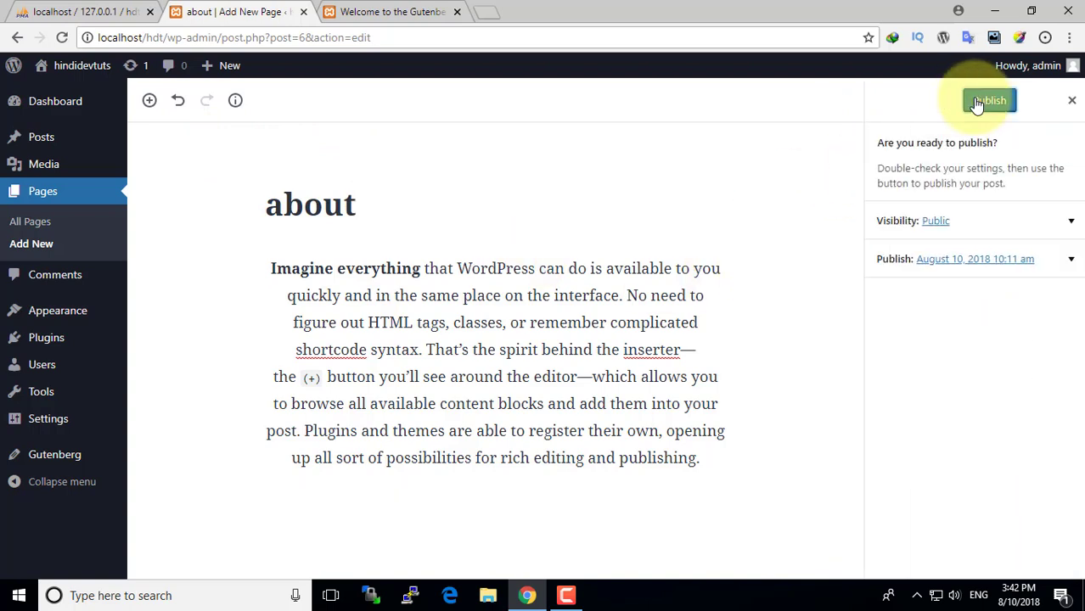
pyautogui.click(986, 102)
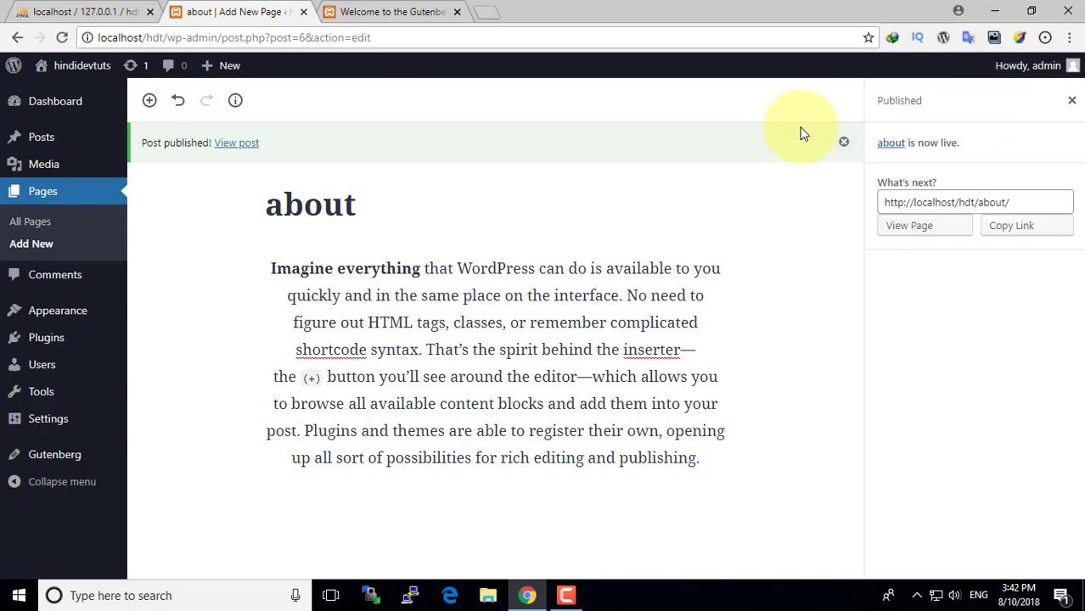
pyautogui.click(921, 229)
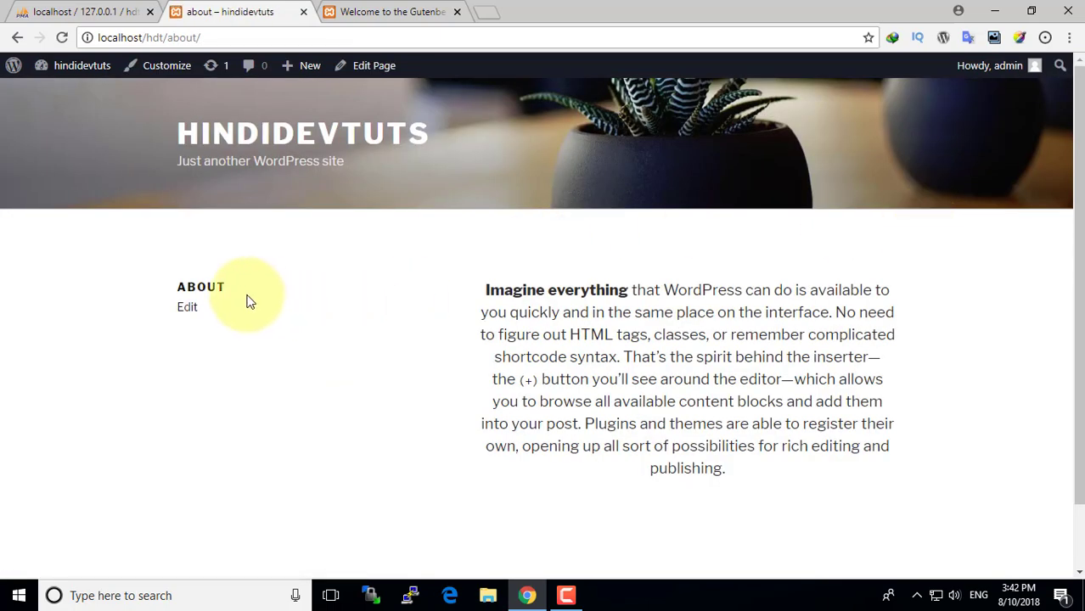
# - Inspect the live about page, selecting its ABOUT heading and scrolling down
pyautogui.moveTo(225, 287); pyautogui.dragTo(288, 213)
pyautogui.scroll(-2, 764, 391)
pyautogui.click(232, 242)
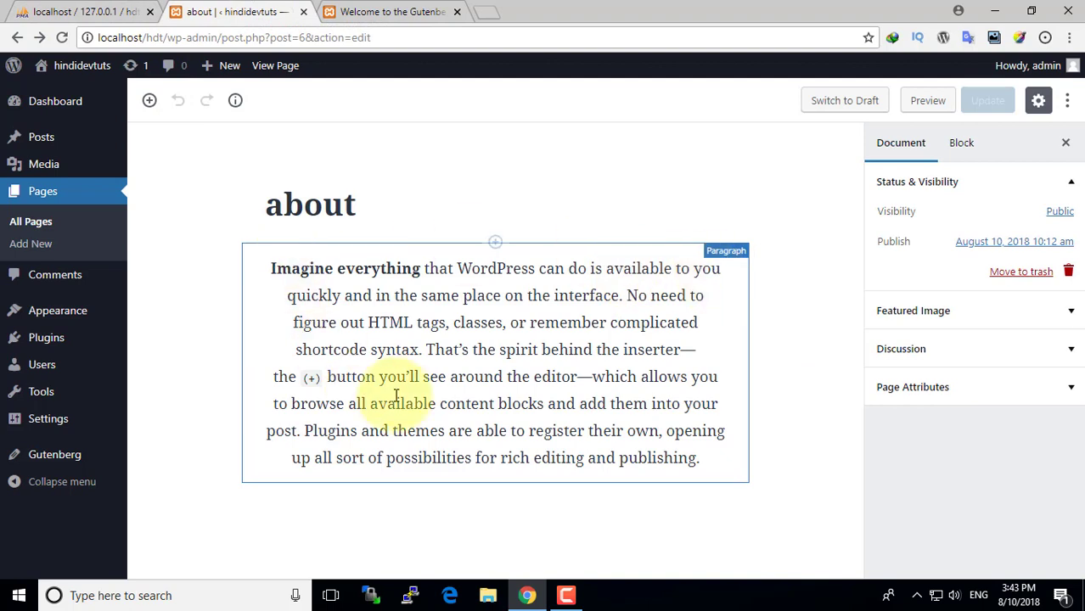
# - Add an empty Gallery block below the about paragraph
pyautogui.click(439, 404)
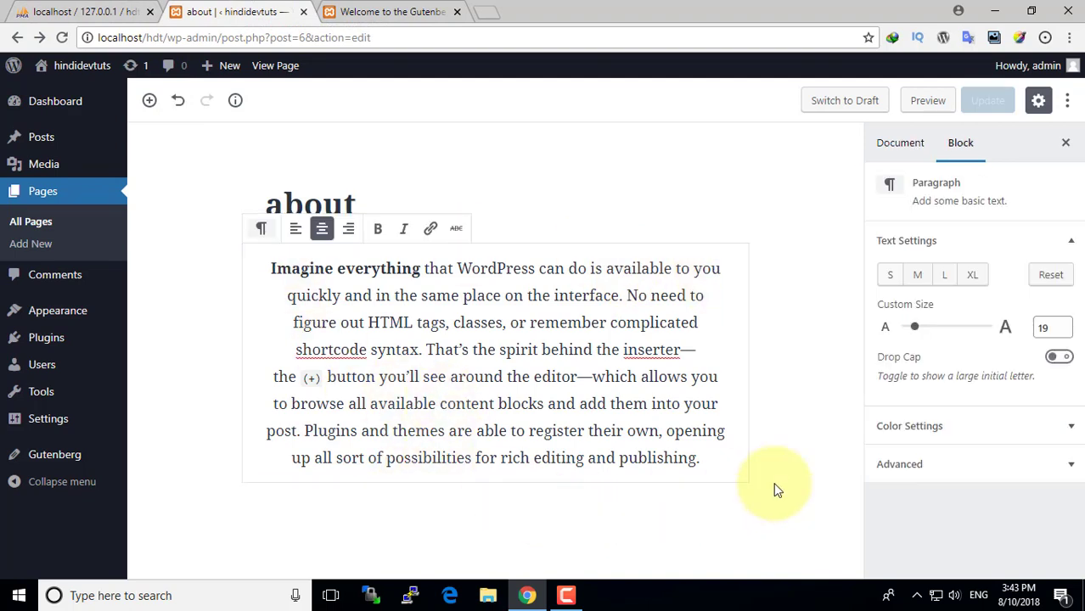
pyautogui.click(149, 100)
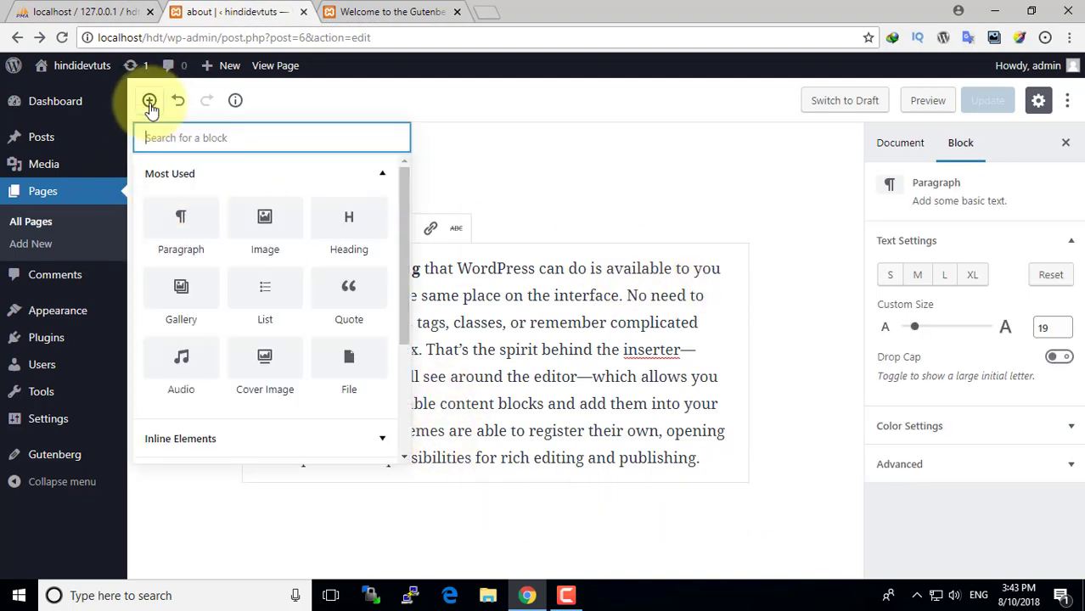
pyautogui.click(180, 308)
# - Add a Cover Image block below the gallery showing the uploaded 2018-08-07-min photo
pyautogui.scroll(-1, 668, 459)
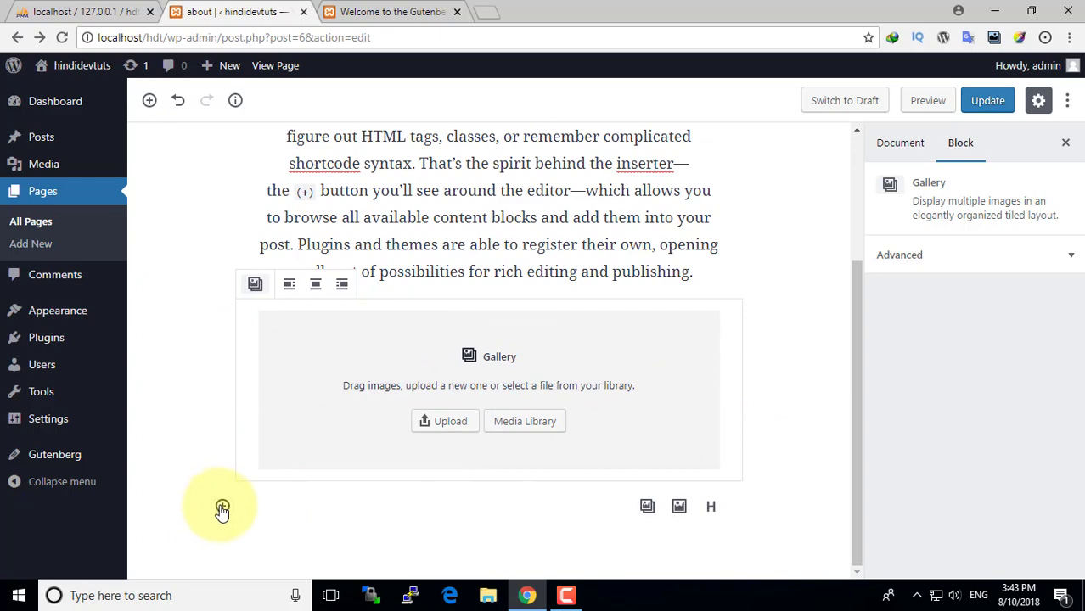
pyautogui.click(223, 506)
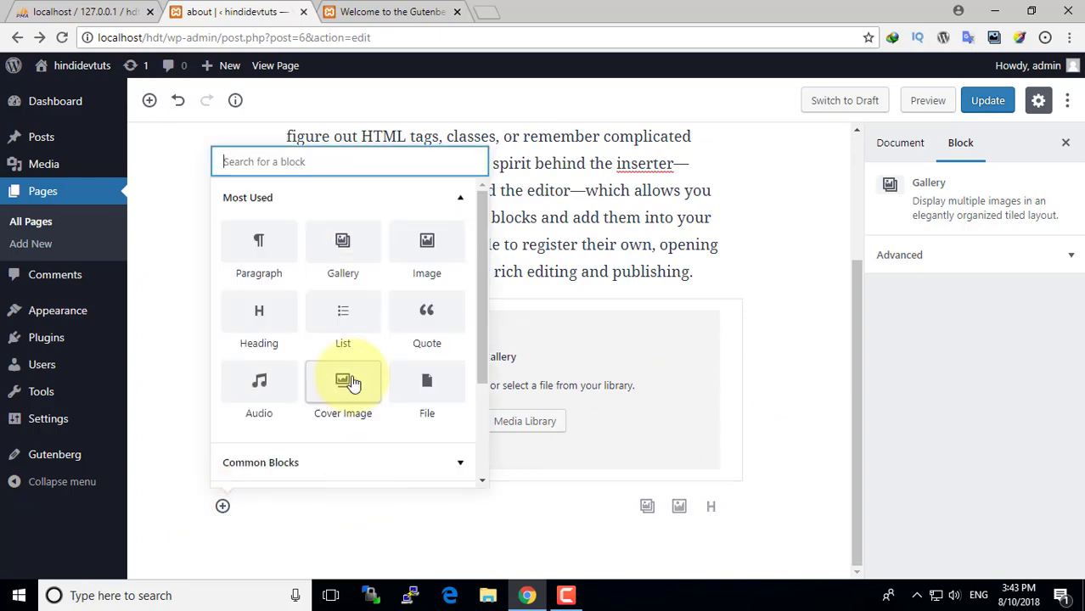
pyautogui.click(344, 384)
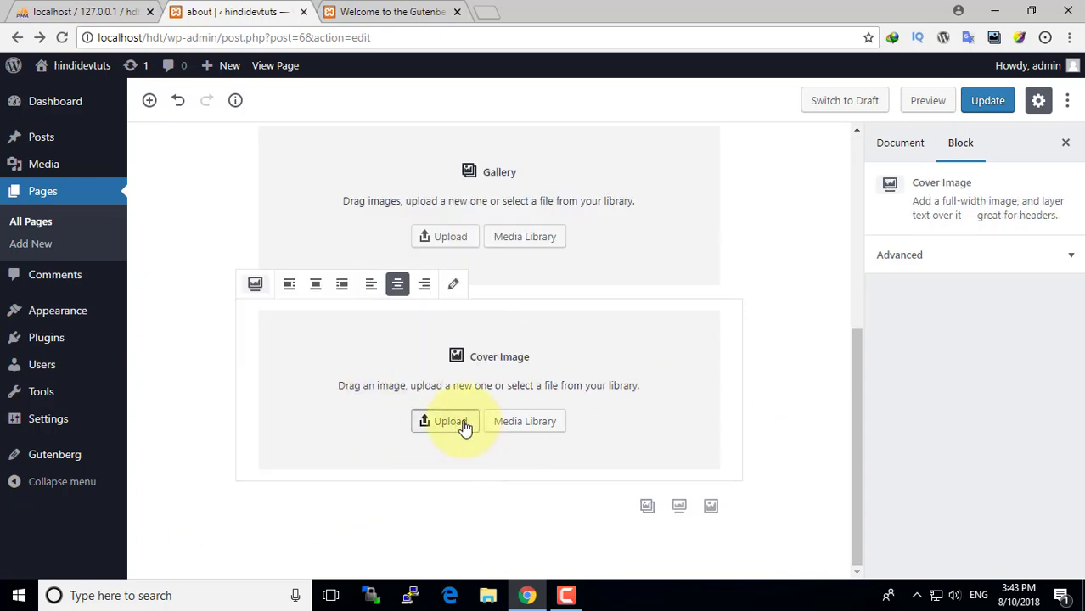
pyautogui.click(450, 422)
pyautogui.click(219, 132)
pyautogui.click(720, 470)
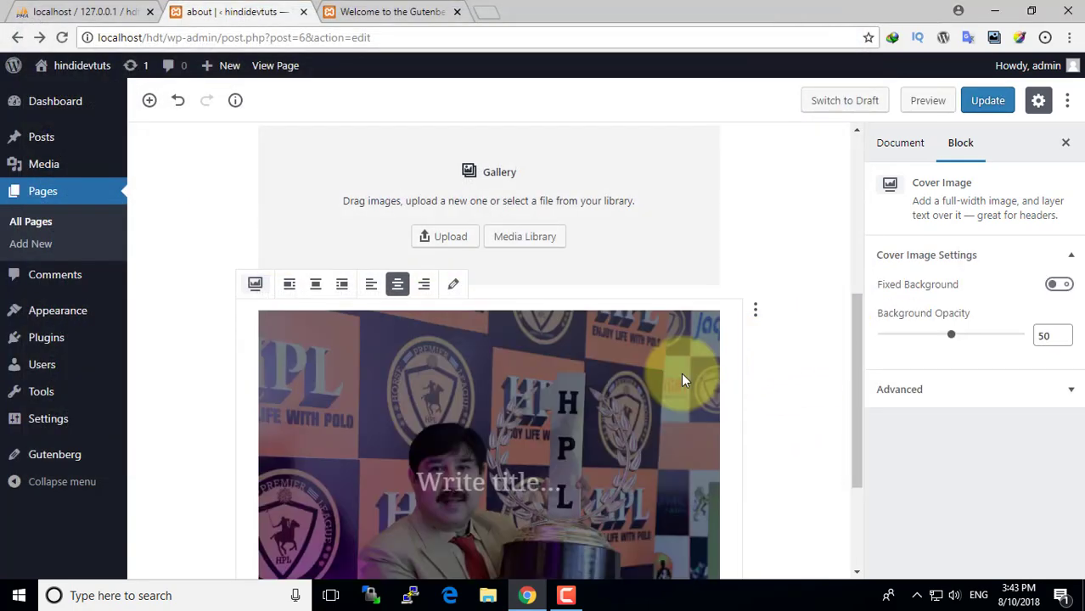
pyautogui.scroll(-2, 514, 497)
pyautogui.scroll(-1, 480, 331)
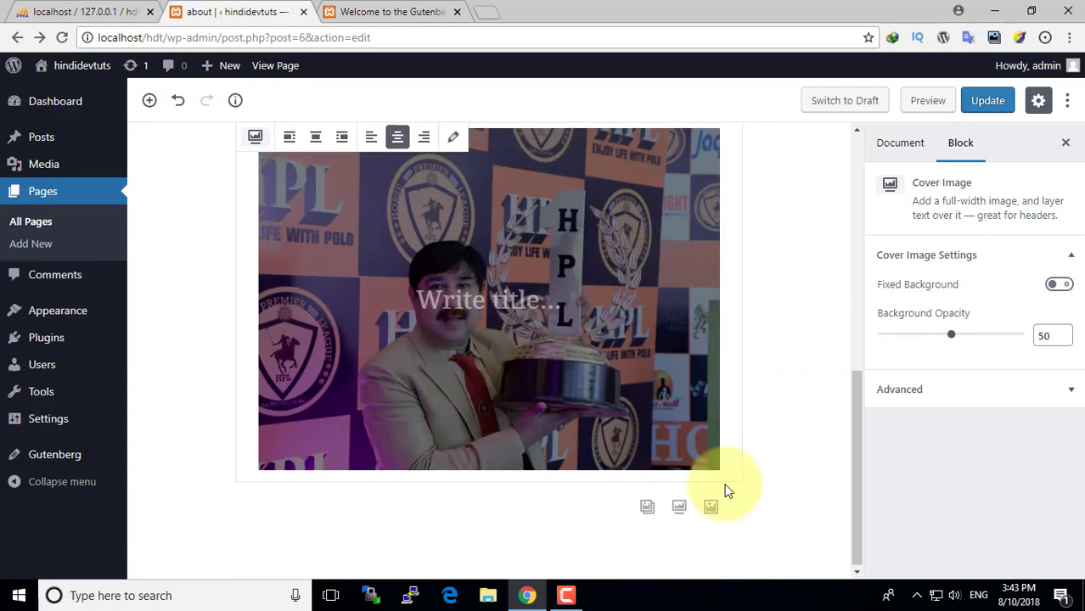
pyautogui.scroll(2, 230, 533)
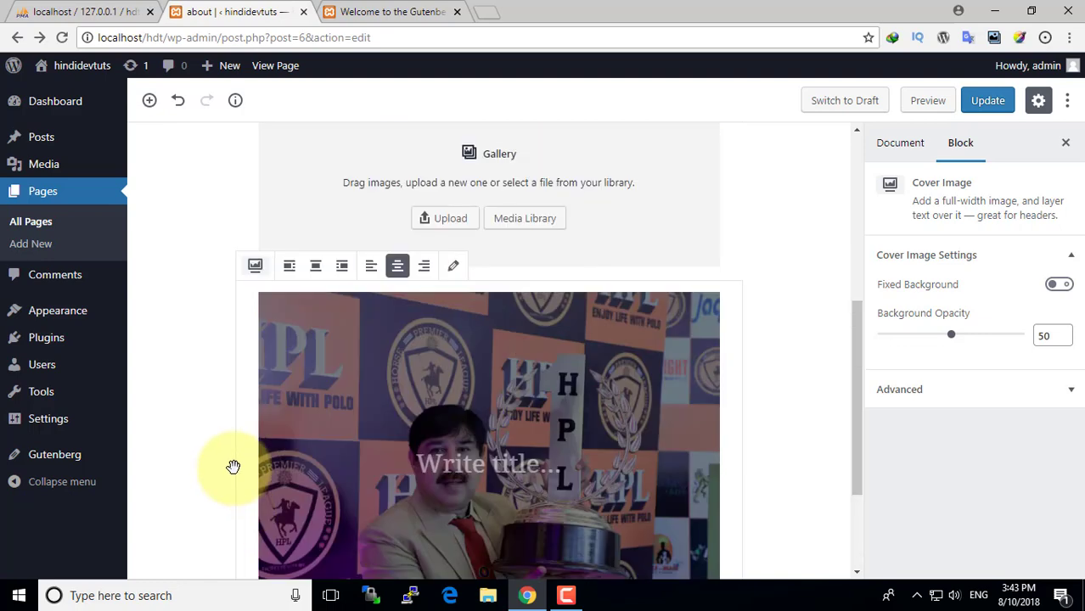
# - Insert a Heading block from Common Blocks below the cover and type 'my test heading'
pyautogui.click(148, 101)
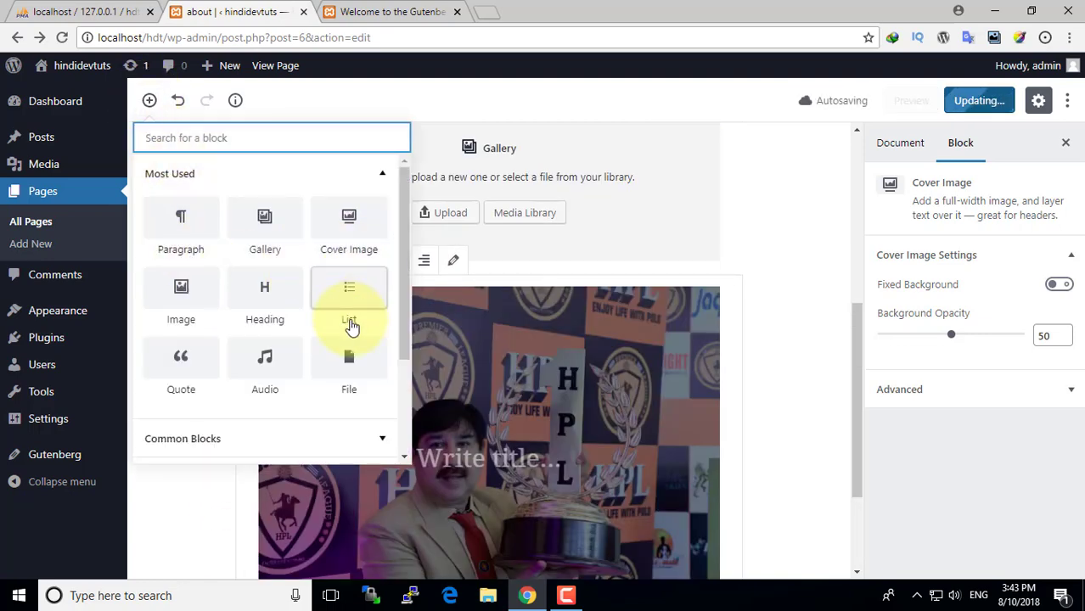
pyautogui.scroll(-2, 351, 327)
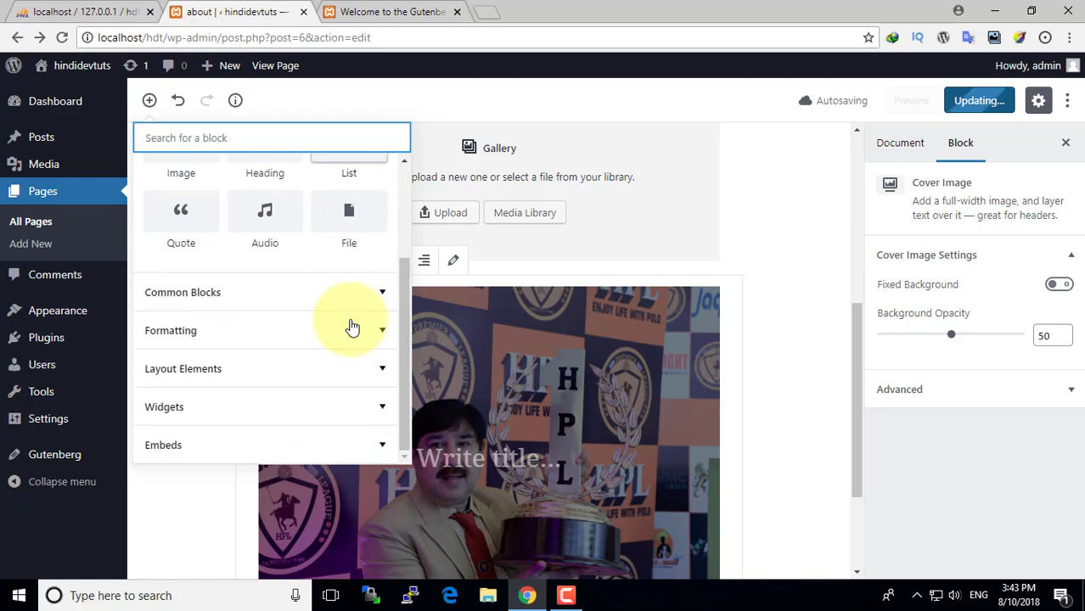
pyautogui.click(174, 295)
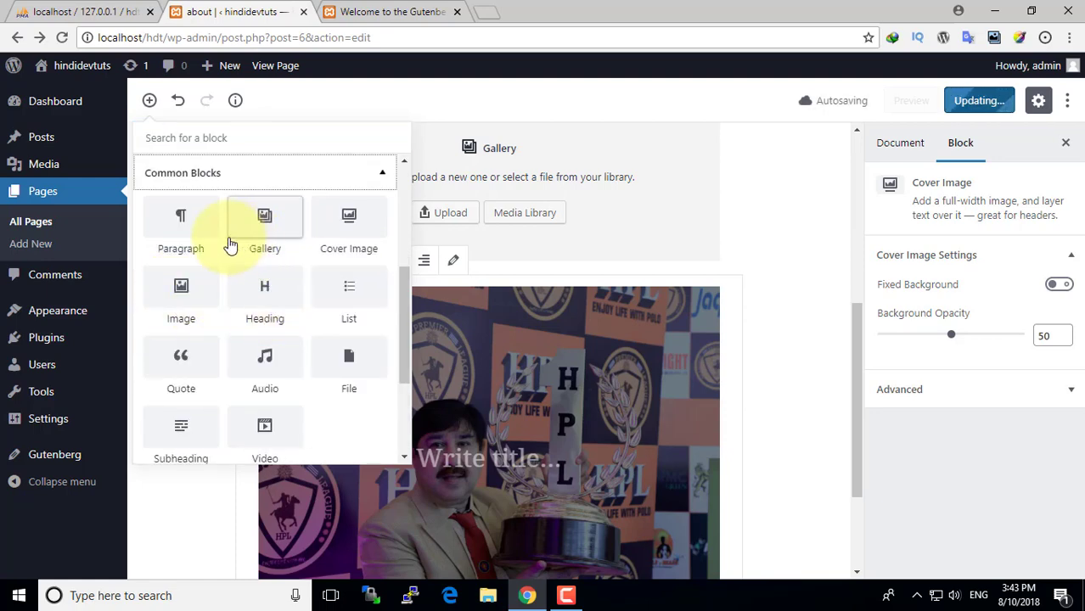
pyautogui.click(270, 291)
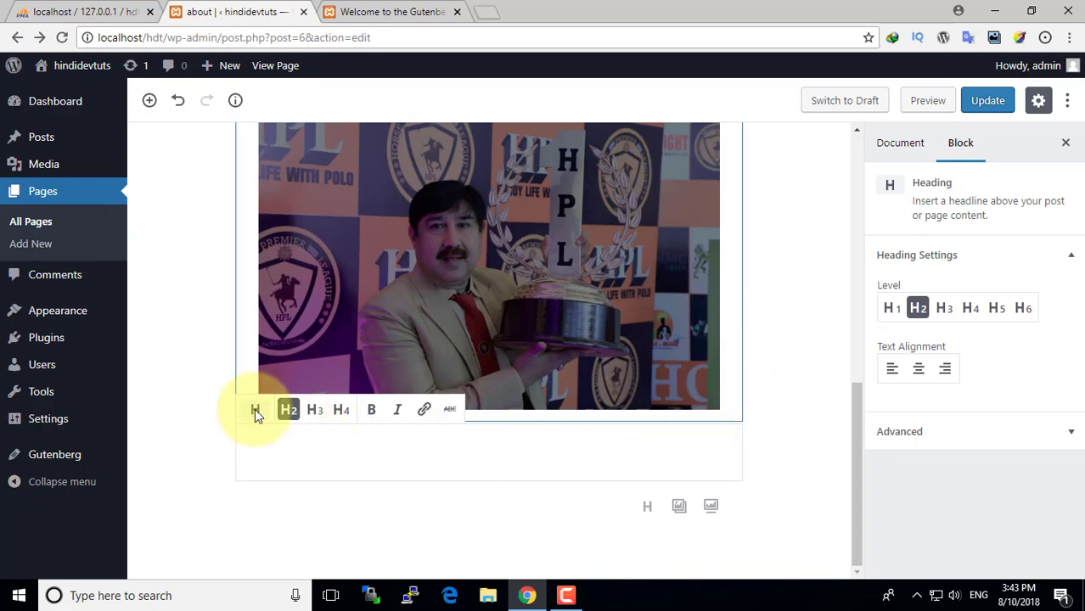
pyautogui.click(399, 411)
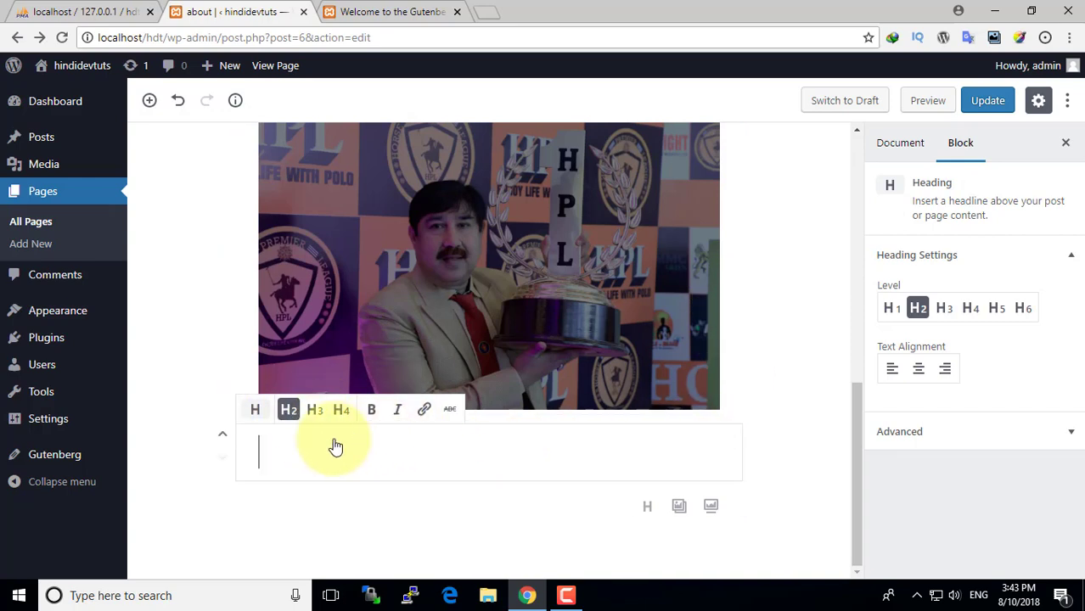
pyautogui.write('my test head')
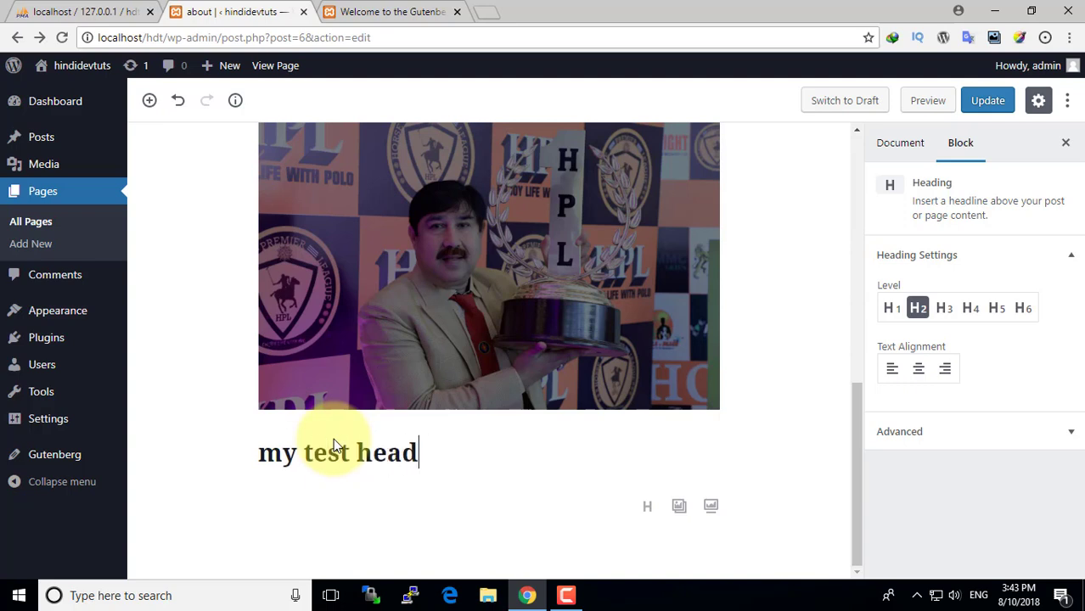
pyautogui.write('ing')
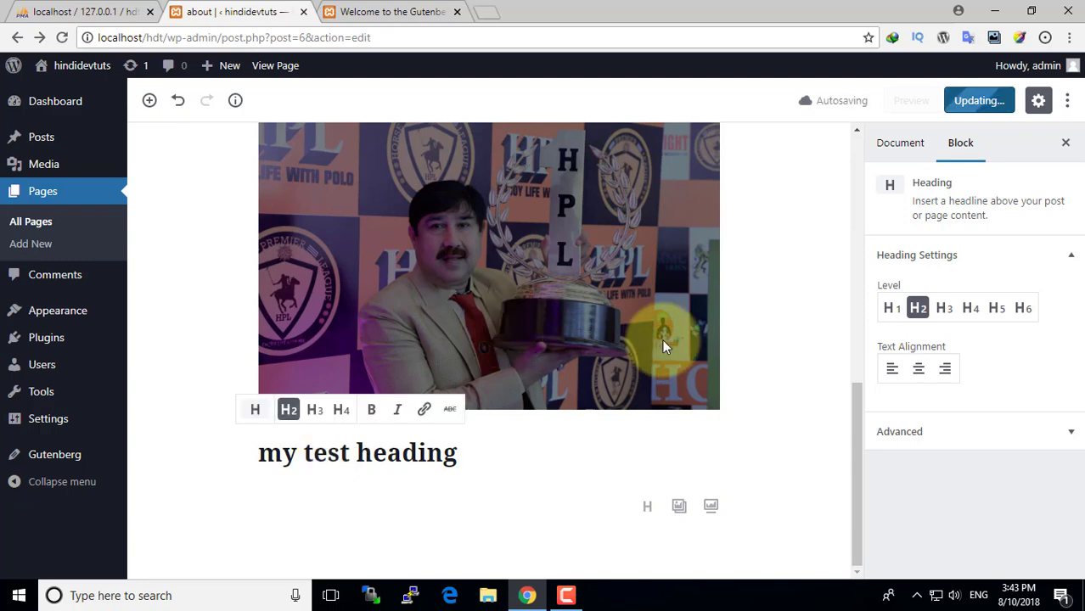
pyautogui.scroll(8, 811, 345)
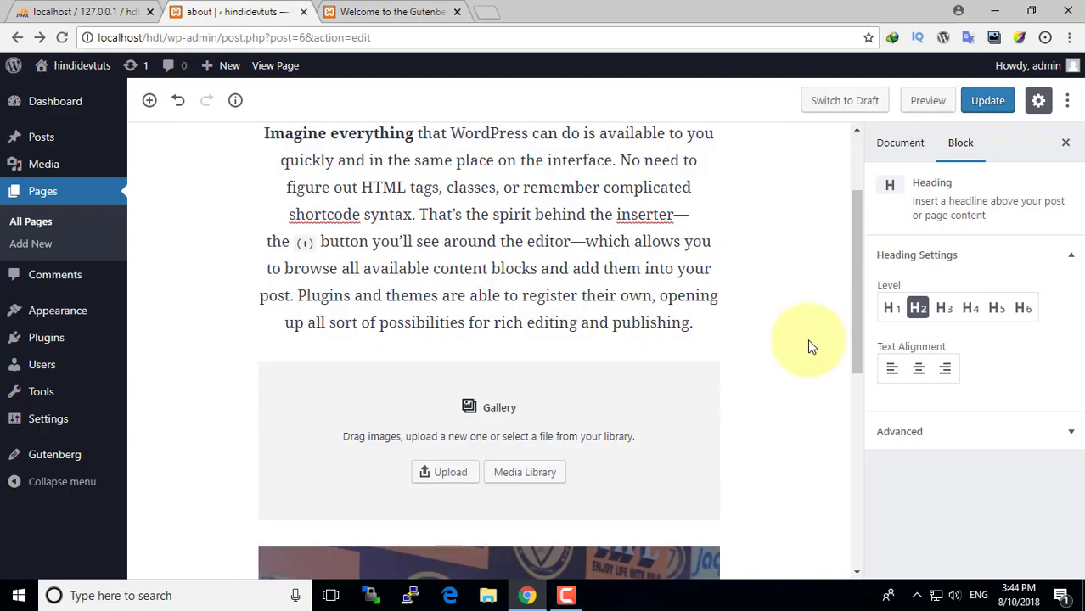
pyautogui.scroll(-4, 770, 340)
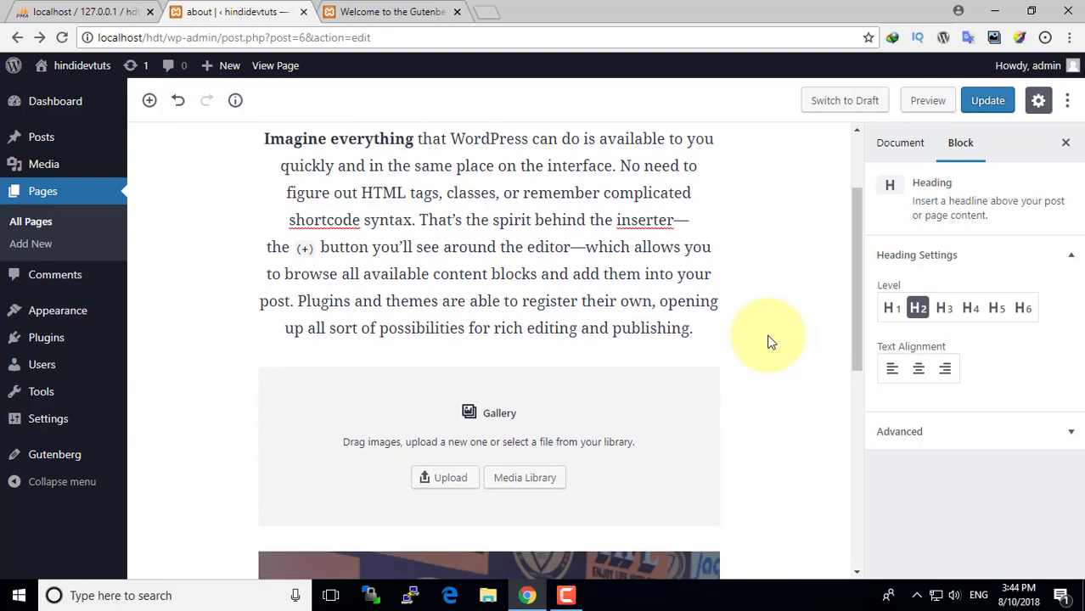
pyautogui.scroll(-5, 770, 340)
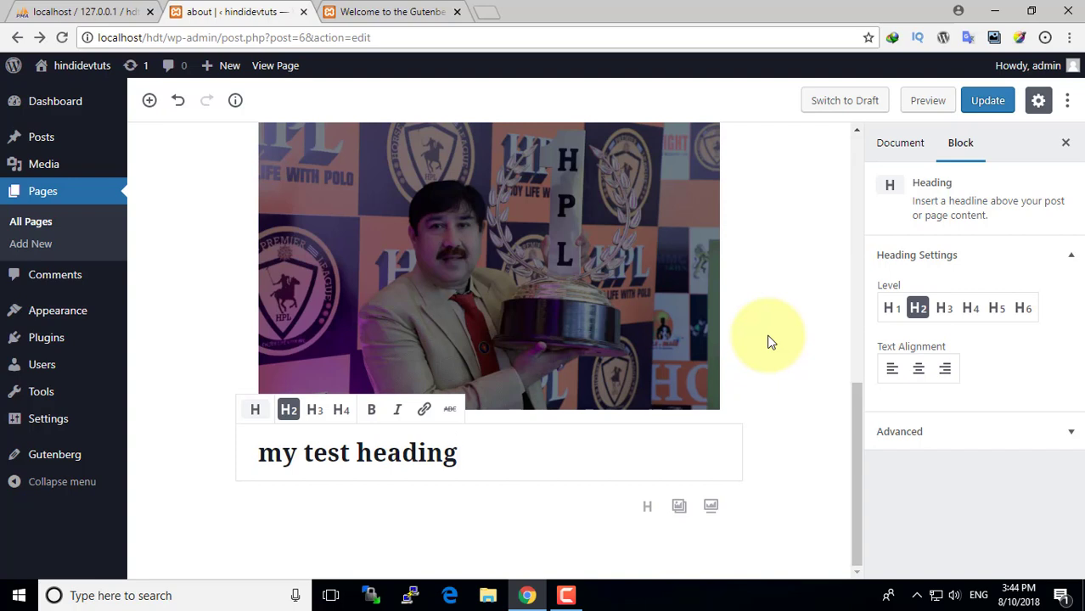
# - Update the about page and view it in a new tab, checking 'my test heading' under the cover image
pyautogui.click(977, 105)
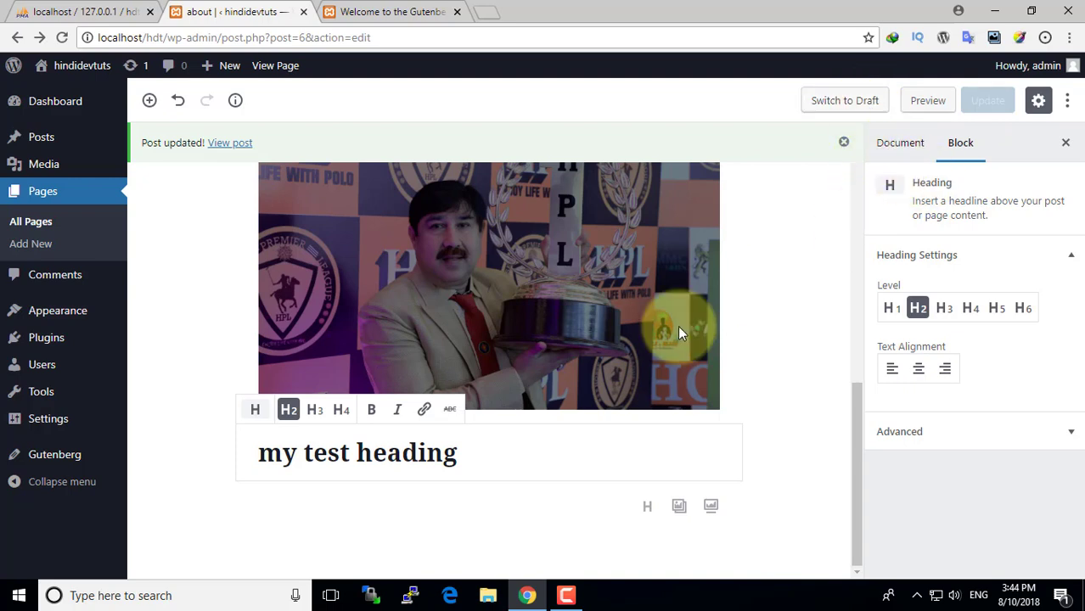
pyautogui.scroll(6, 678, 325)
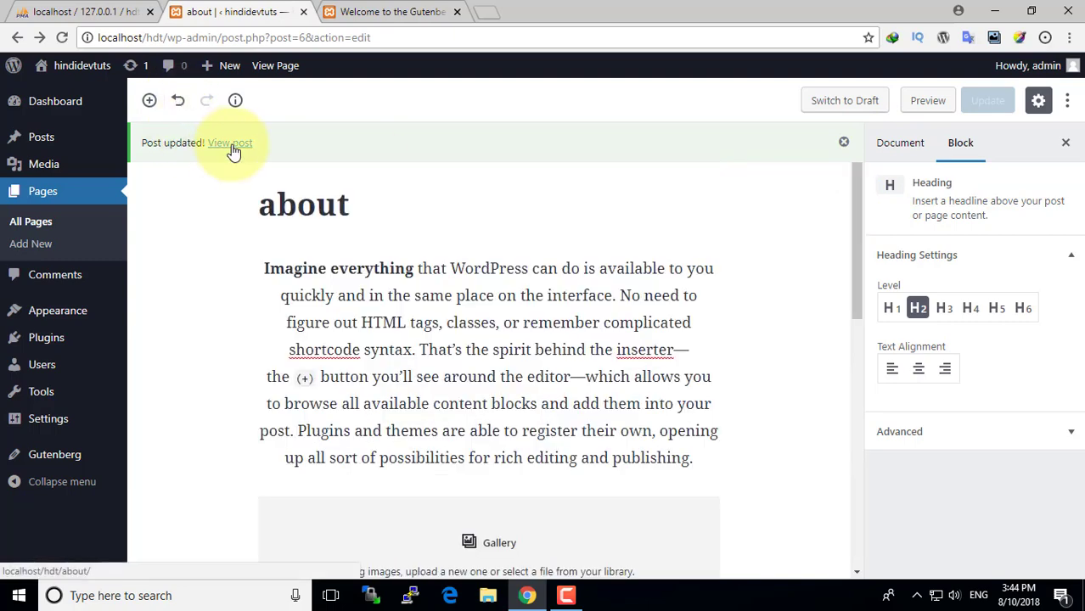
pyautogui.rightClick(231, 145)
pyautogui.click(263, 156)
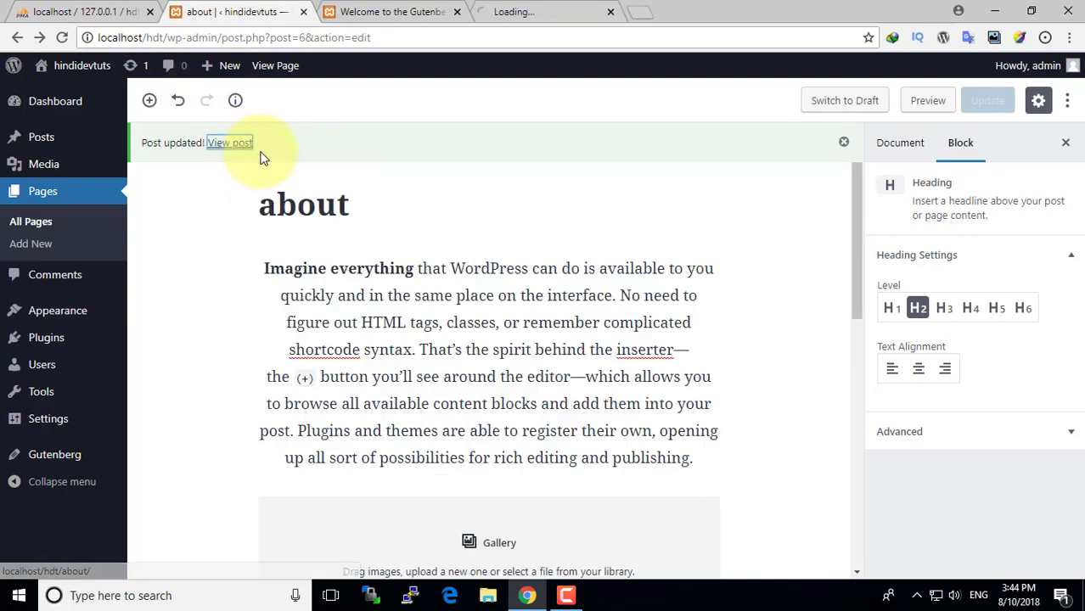
pyautogui.click(523, 8)
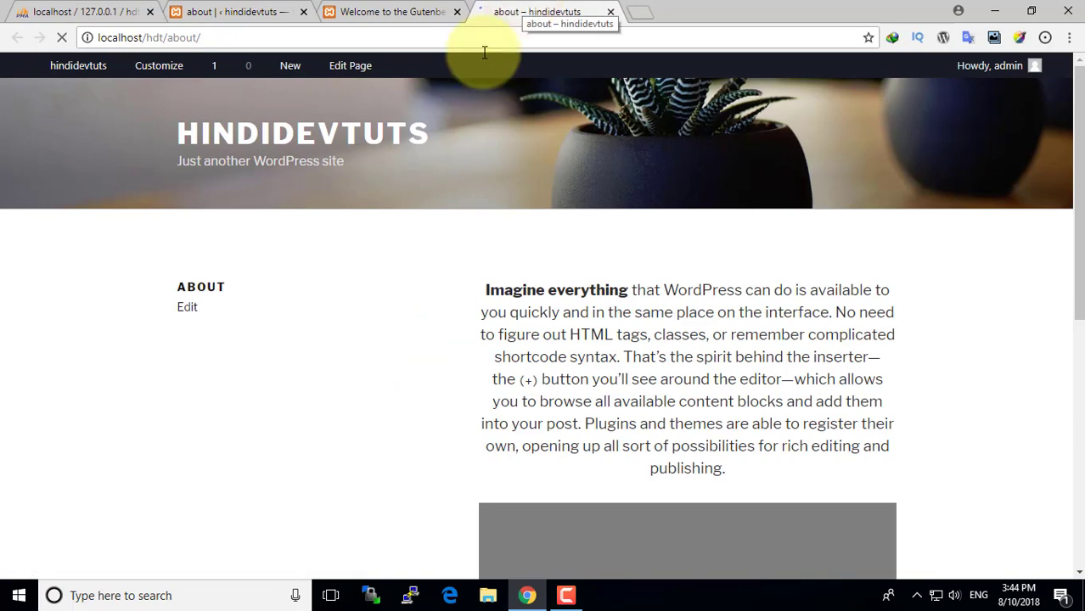
pyautogui.scroll(-6, 568, 371)
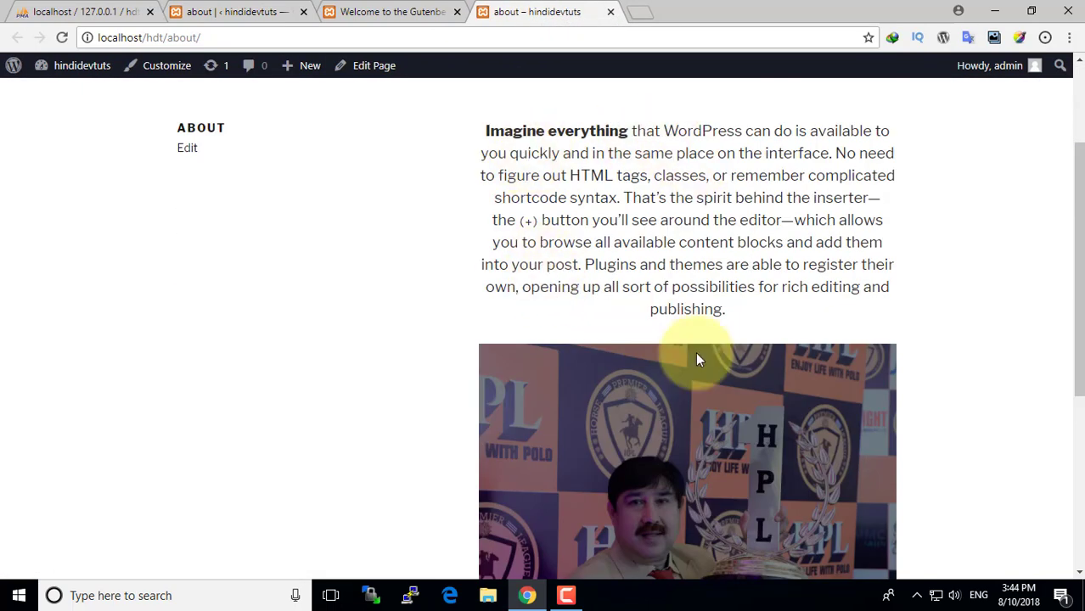
pyautogui.scroll(-1, 652, 373)
pyautogui.moveTo(635, 395); pyautogui.dragTo(537, 395)
pyautogui.click(476, 404)
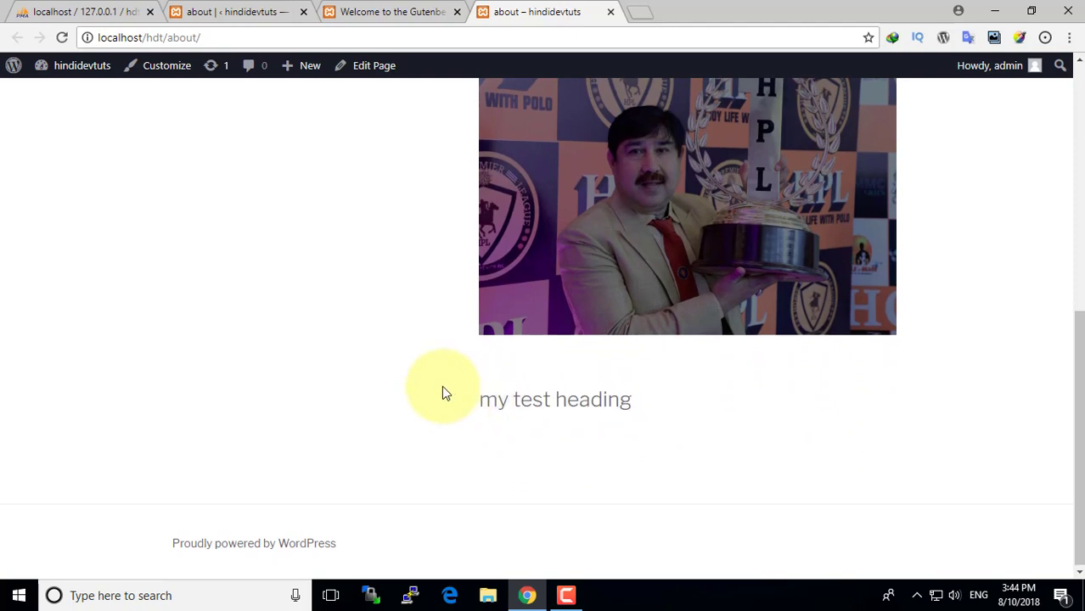
pyautogui.scroll(7, 444, 390)
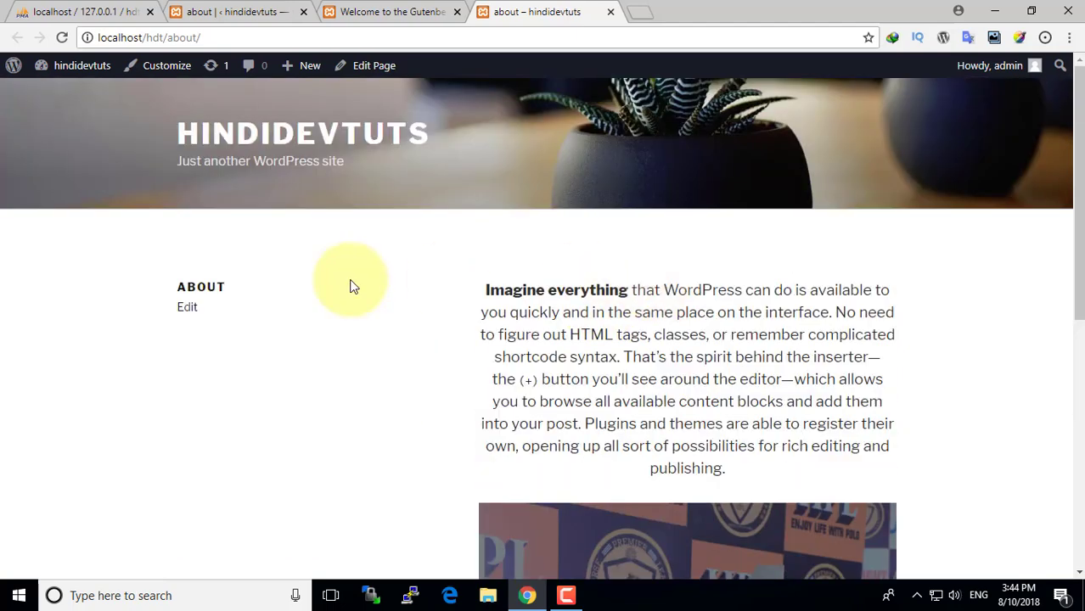
# - Glance at the Gutenberg welcome tab, return to the about page editor, then go to the Dashboard
pyautogui.click(373, 11)
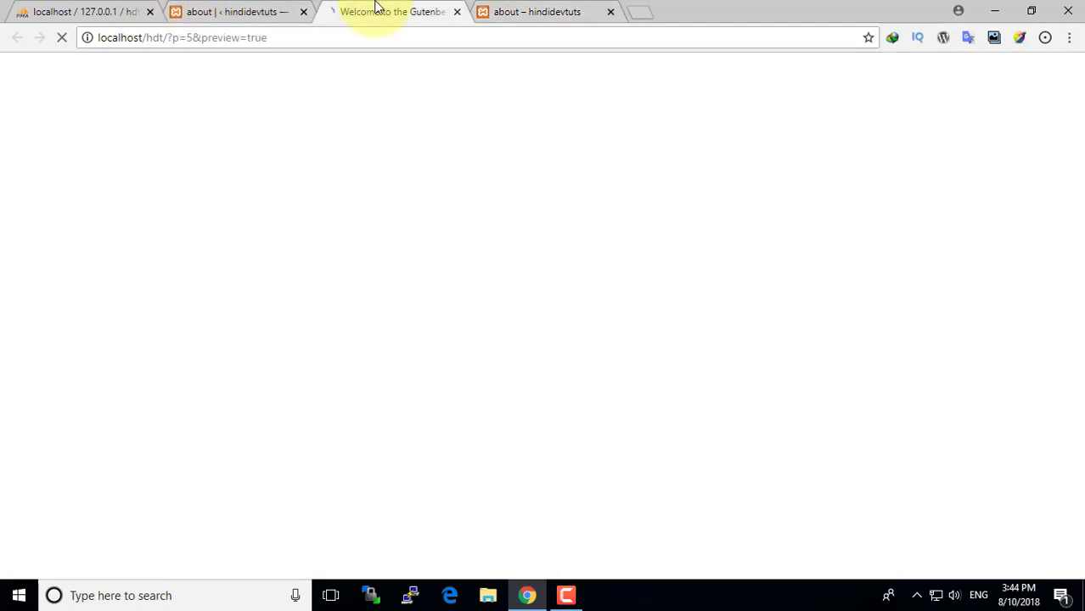
pyautogui.click(236, 11)
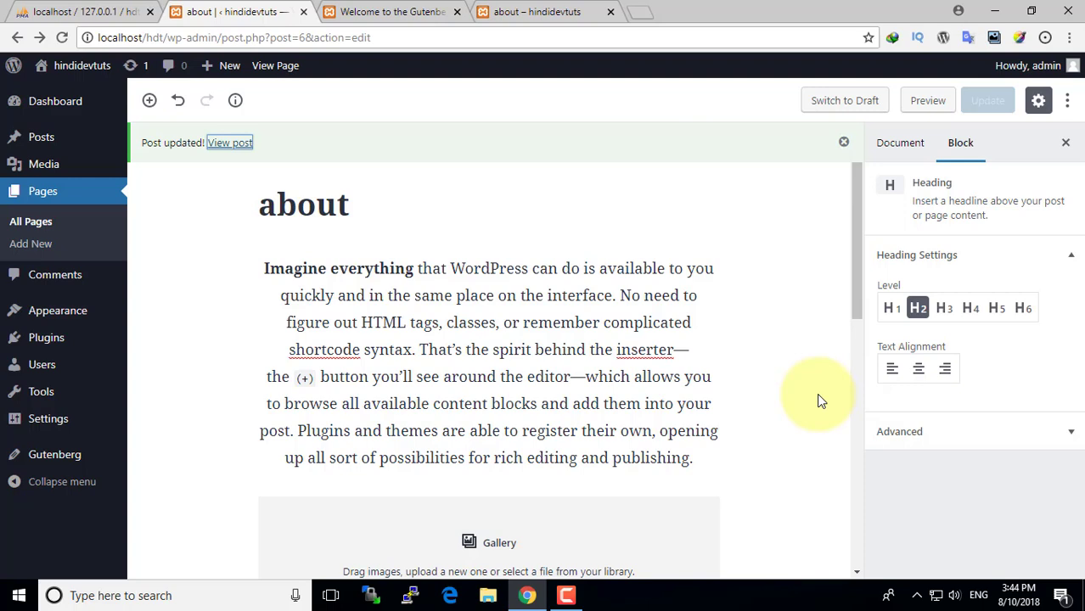
pyautogui.click(80, 110)
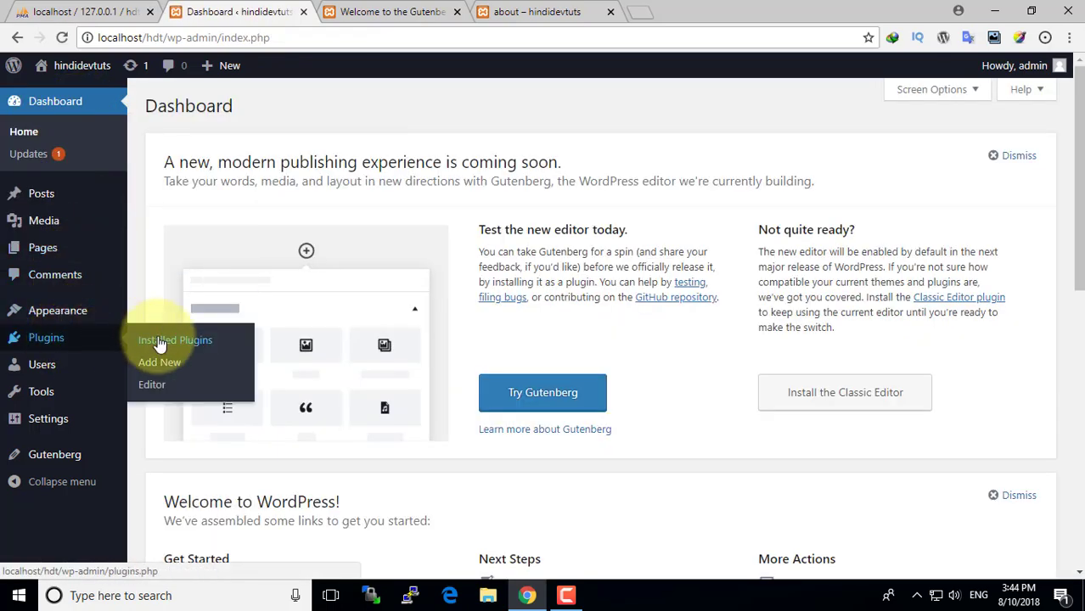
# - Deactivate the Gutenberg plugin under Installed Plugins and start a new post in the classic editor
pyautogui.click(160, 343)
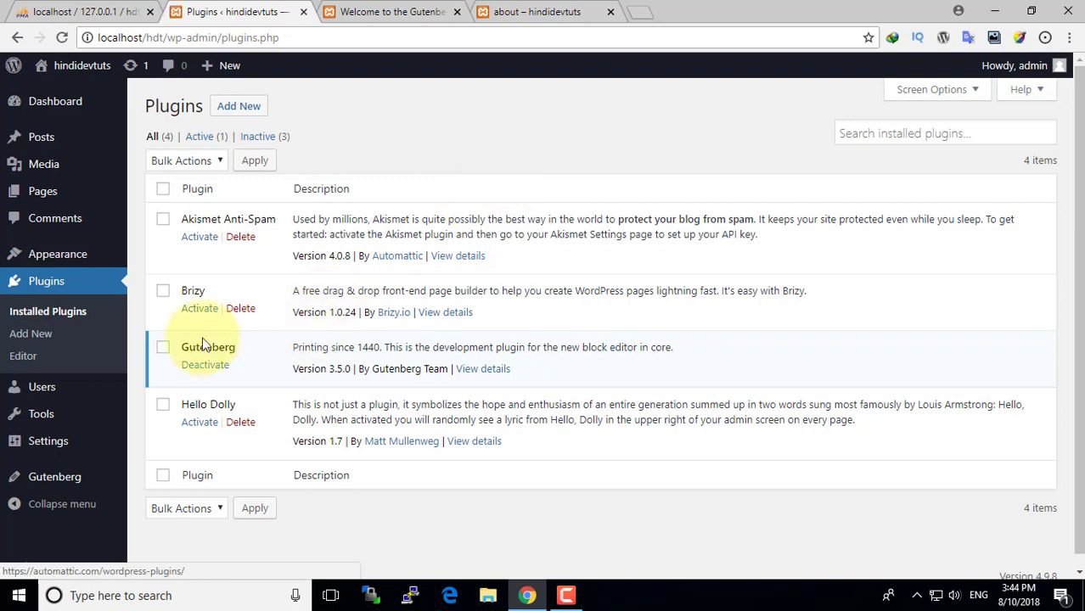
pyautogui.click(202, 366)
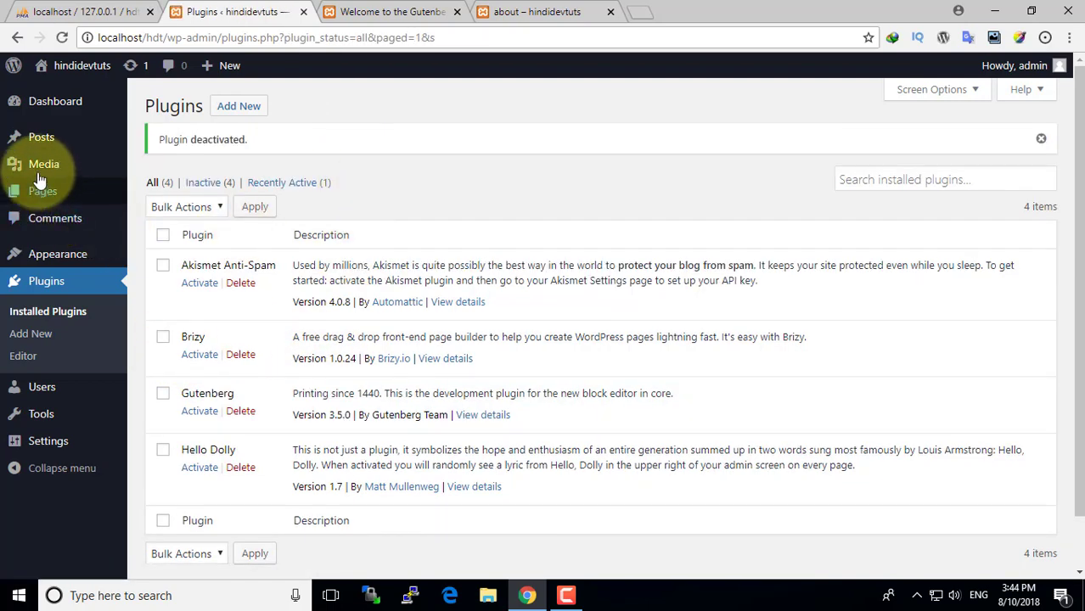
pyautogui.moveTo(41, 136)
pyautogui.click(144, 143)
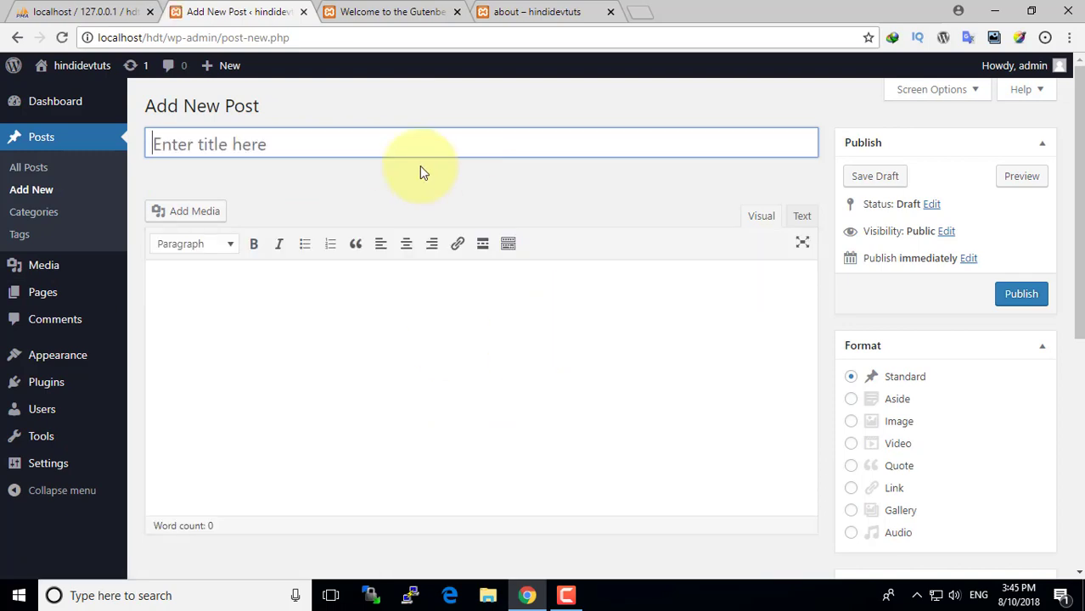
pyautogui.scroll(-1, 387, 330)
pyautogui.click(380, 252)
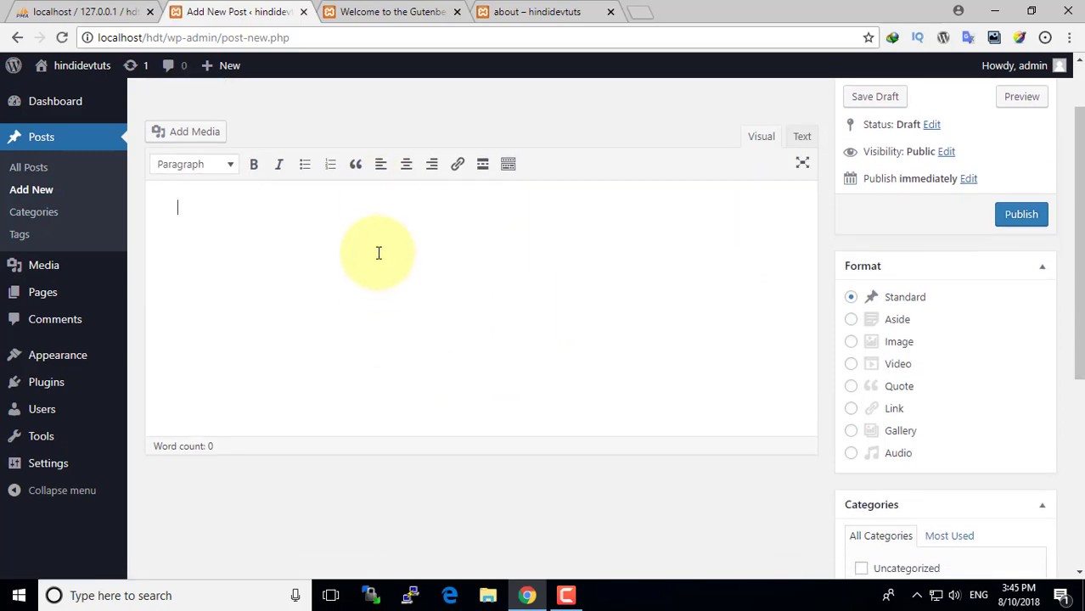
pyautogui.scroll(-1, 495, 374)
pyautogui.scroll(-3, 495, 374)
pyautogui.scroll(2, 494, 377)
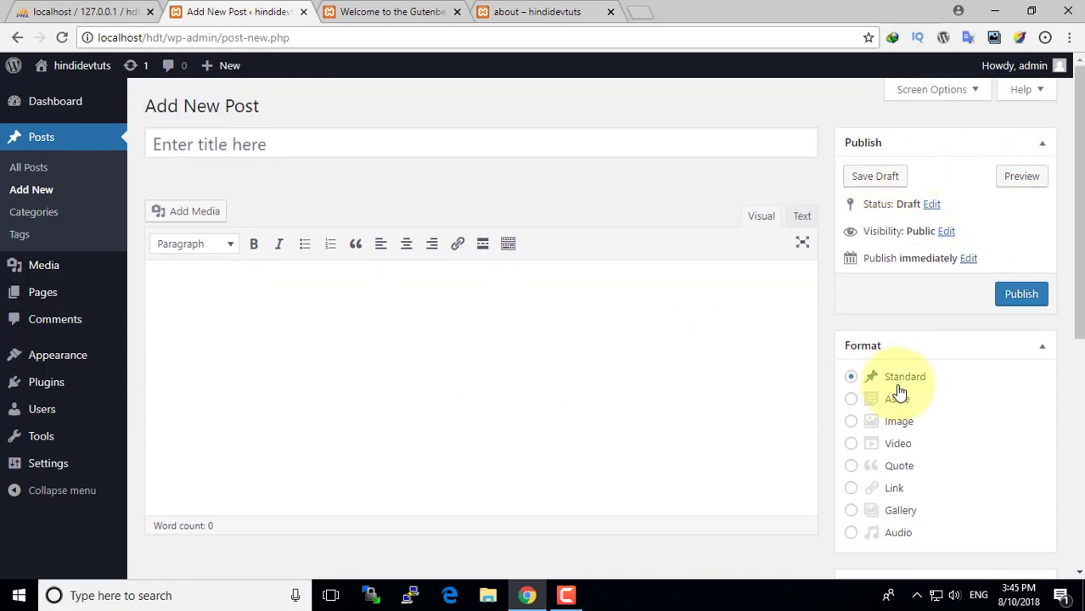
pyautogui.scroll(-1, 898, 358)
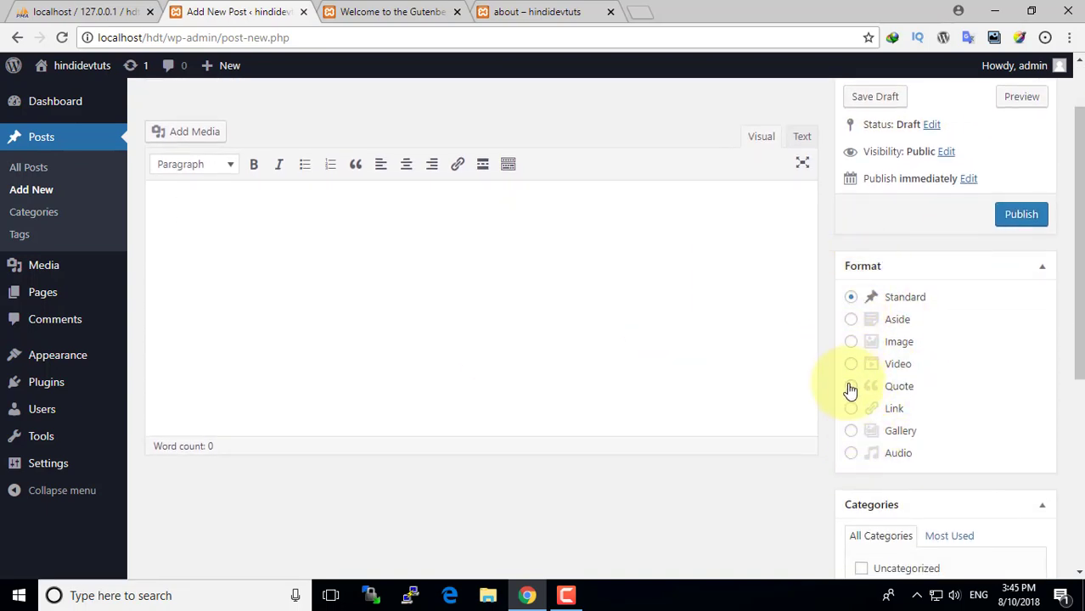
pyautogui.scroll(-4, 849, 408)
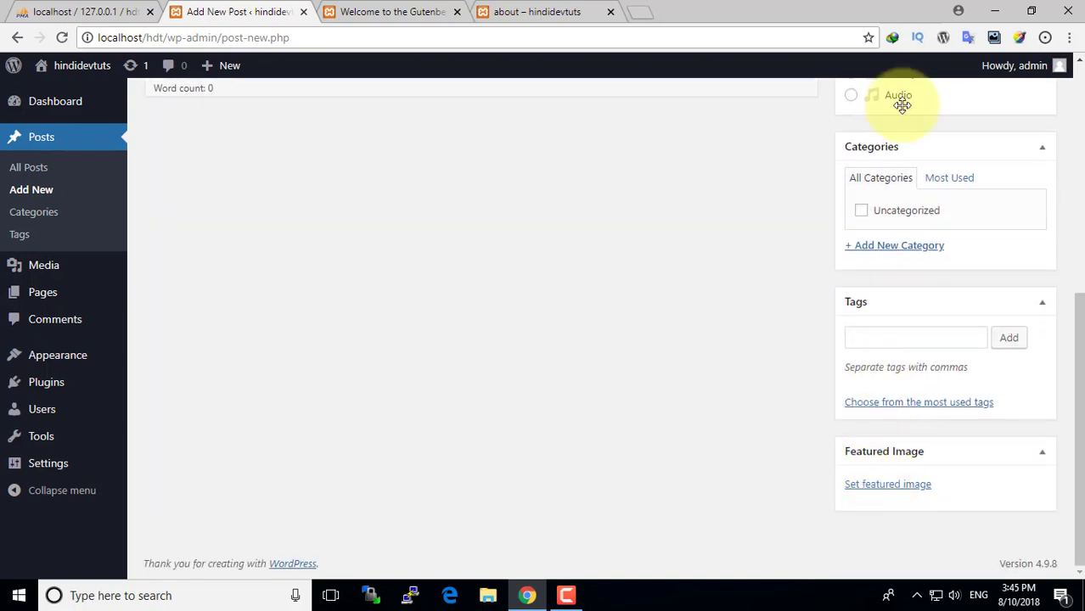
pyautogui.scroll(5, 900, 407)
pyautogui.click(787, 382)
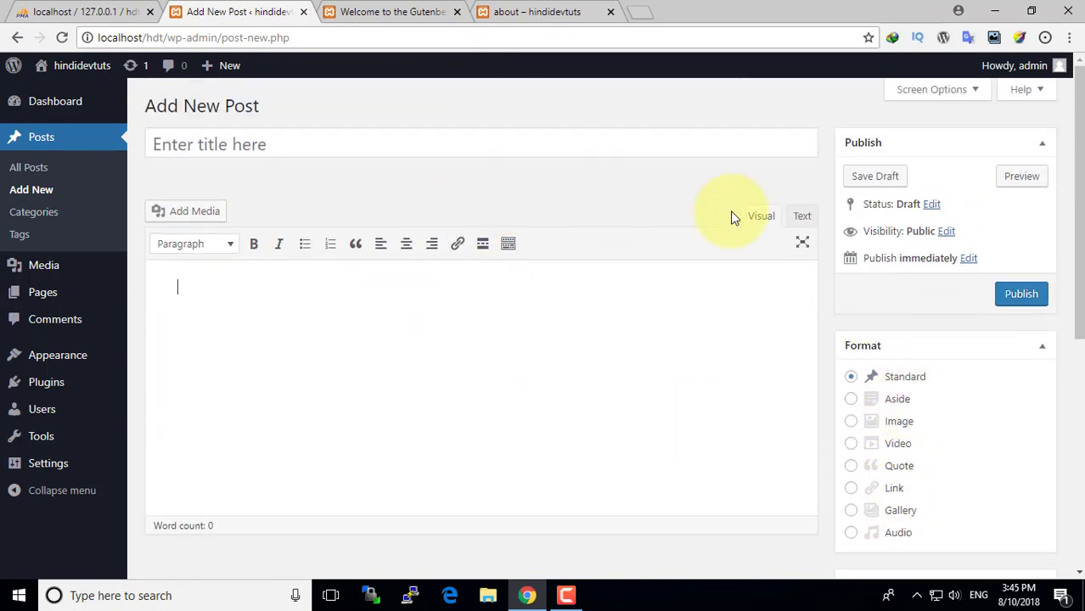